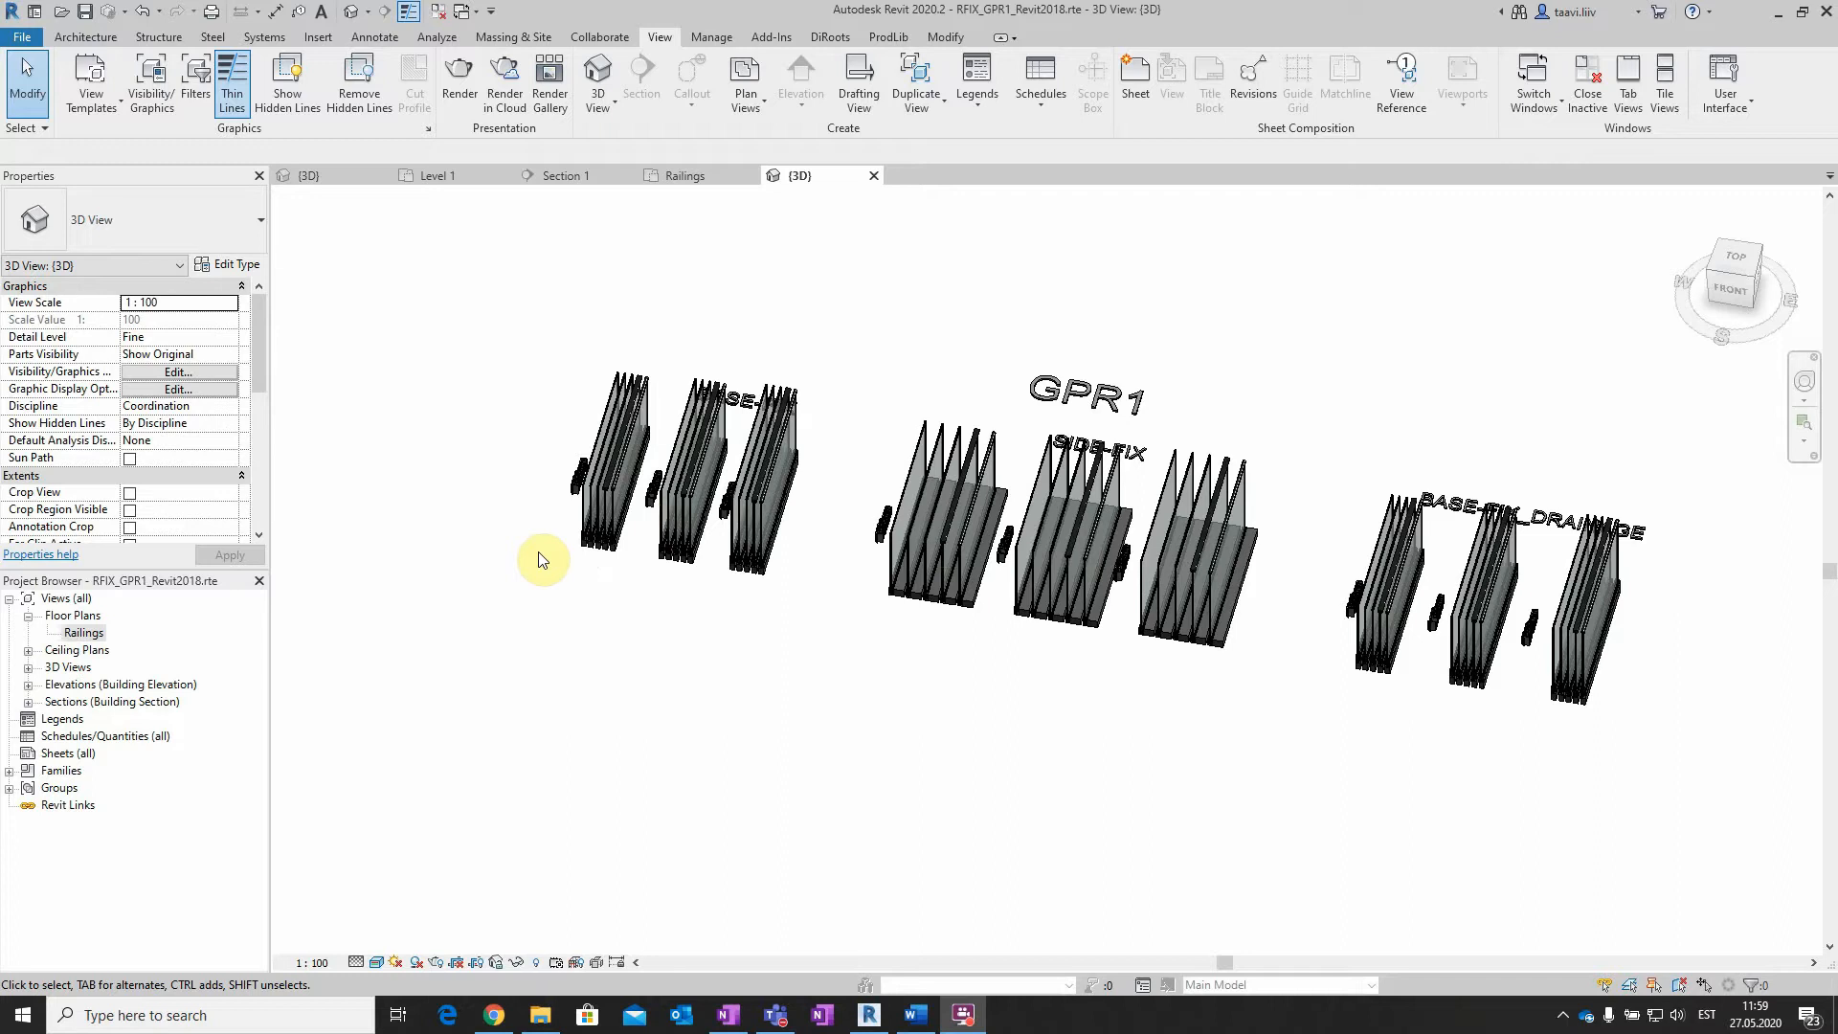
Examine the five 1200 mm base-fix glass railings in the 3D view and check each one's railing type
middle_click_drag(539, 560, 766, 380, "shift")
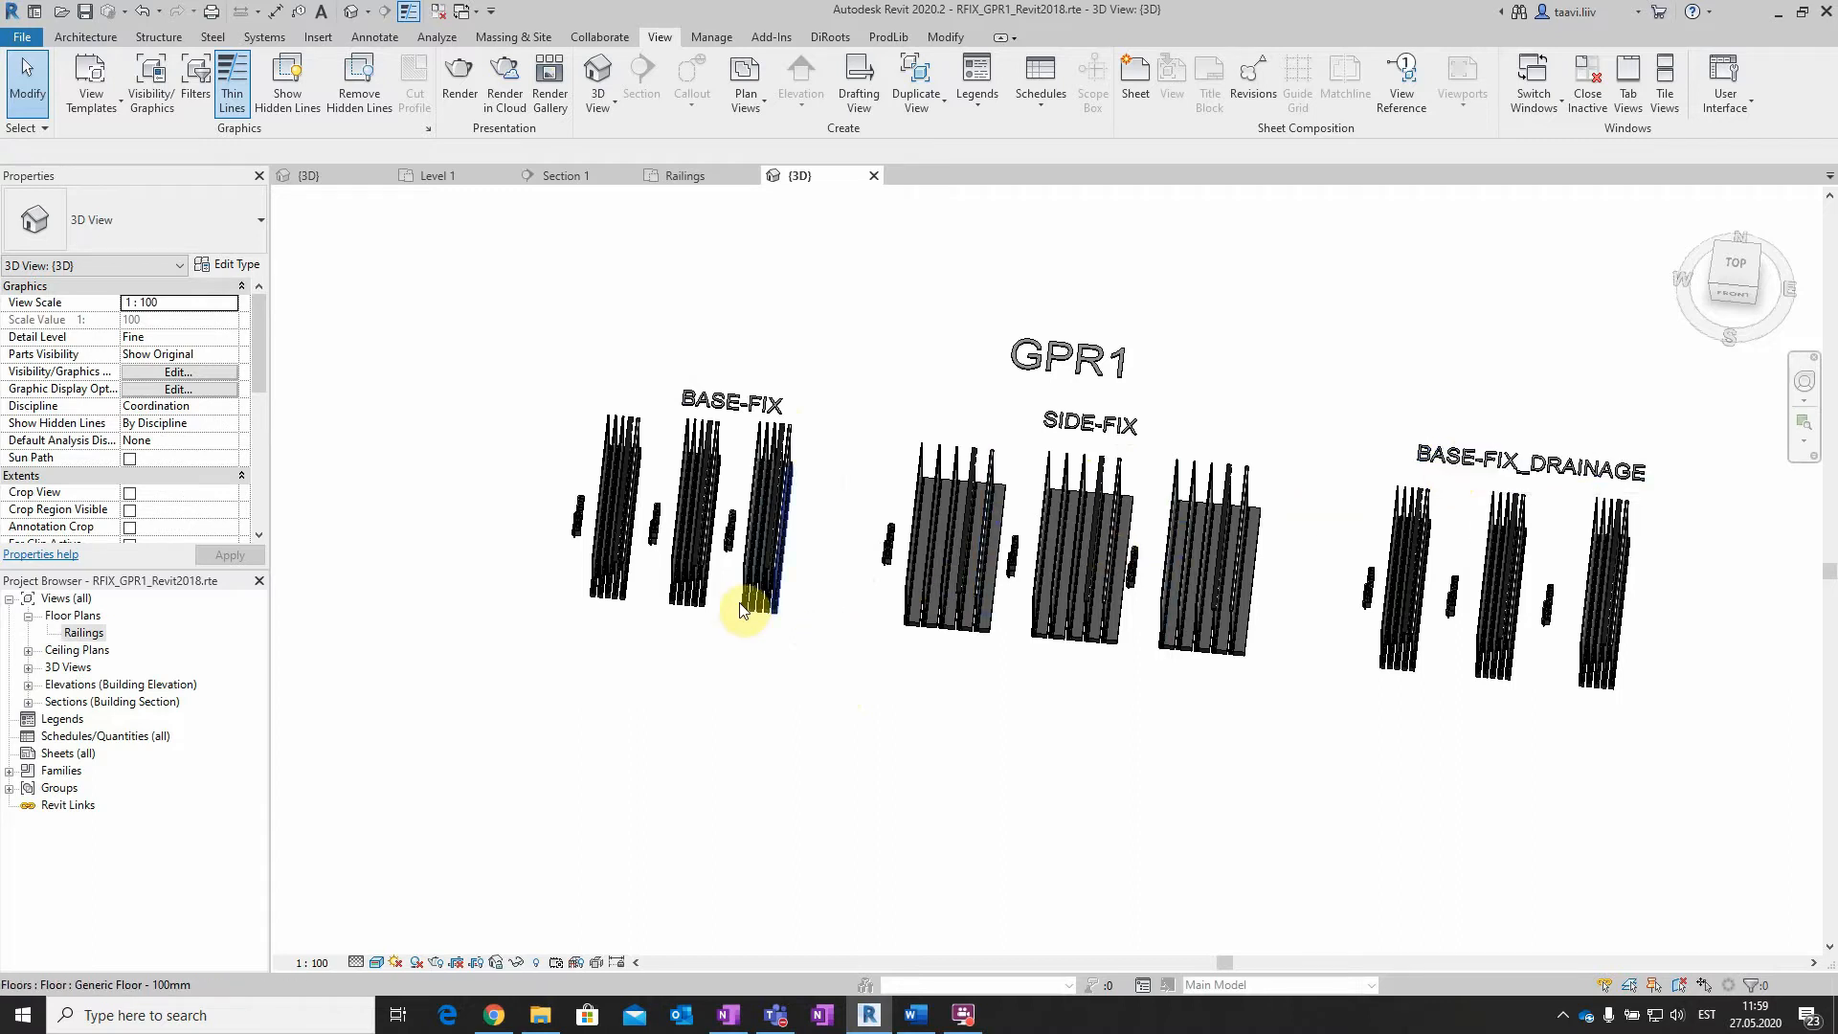
scroll(550, 576, "up", 4)
scroll(628, 484, "down", 3)
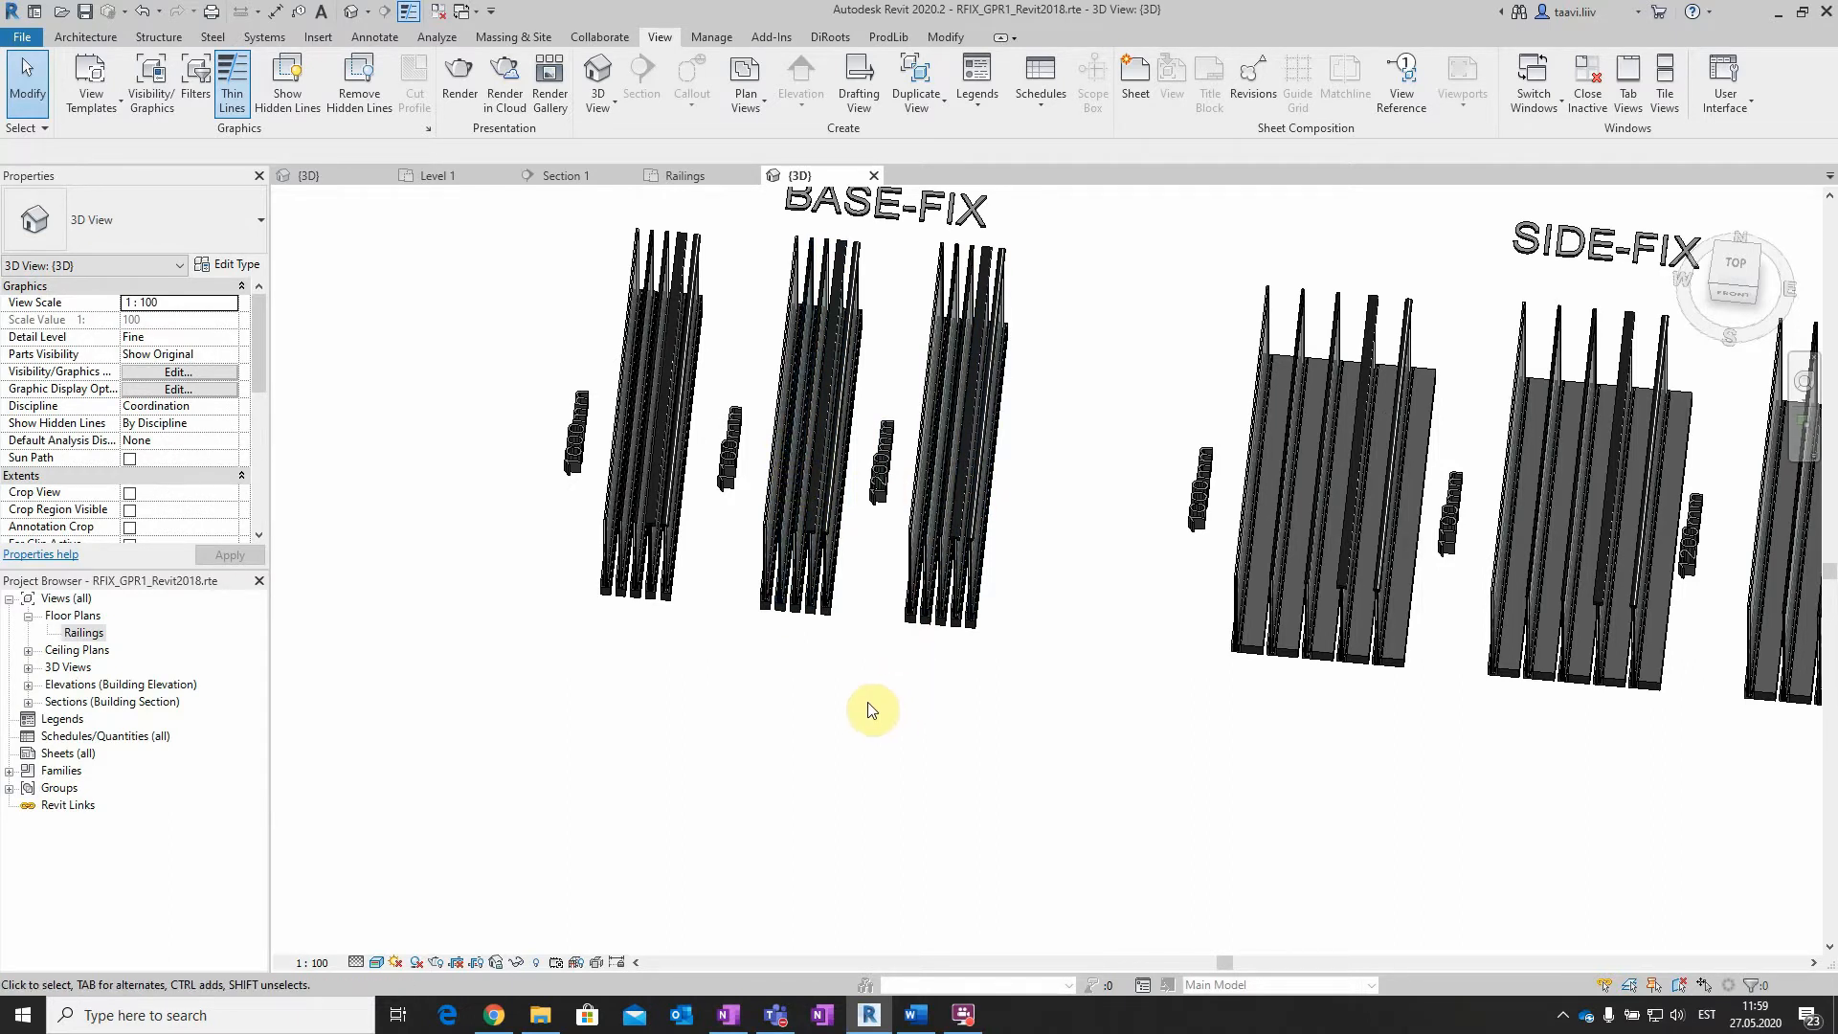
scroll(833, 656, "up", 3)
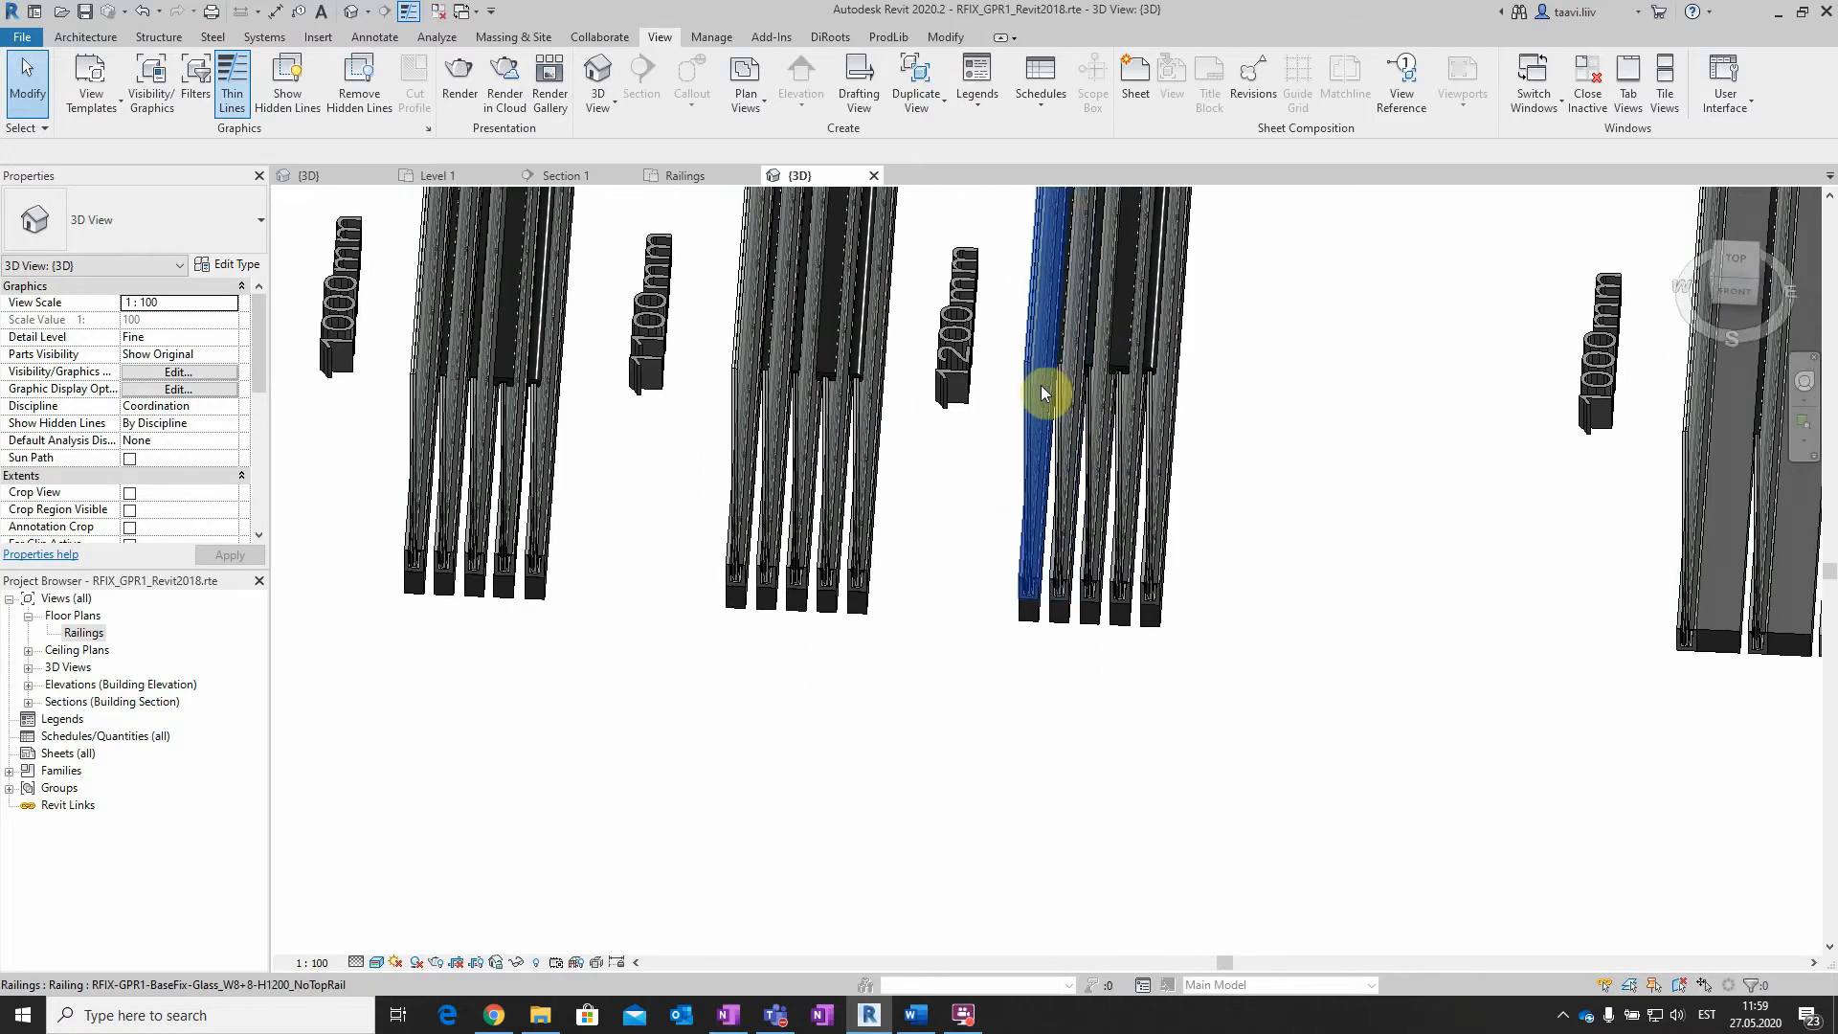
left_click(1041, 385)
scroll(1155, 360, "up", 2)
scroll(1154, 360, "up", 1)
middle_click_drag(1140, 389, 754, 302, "shift")
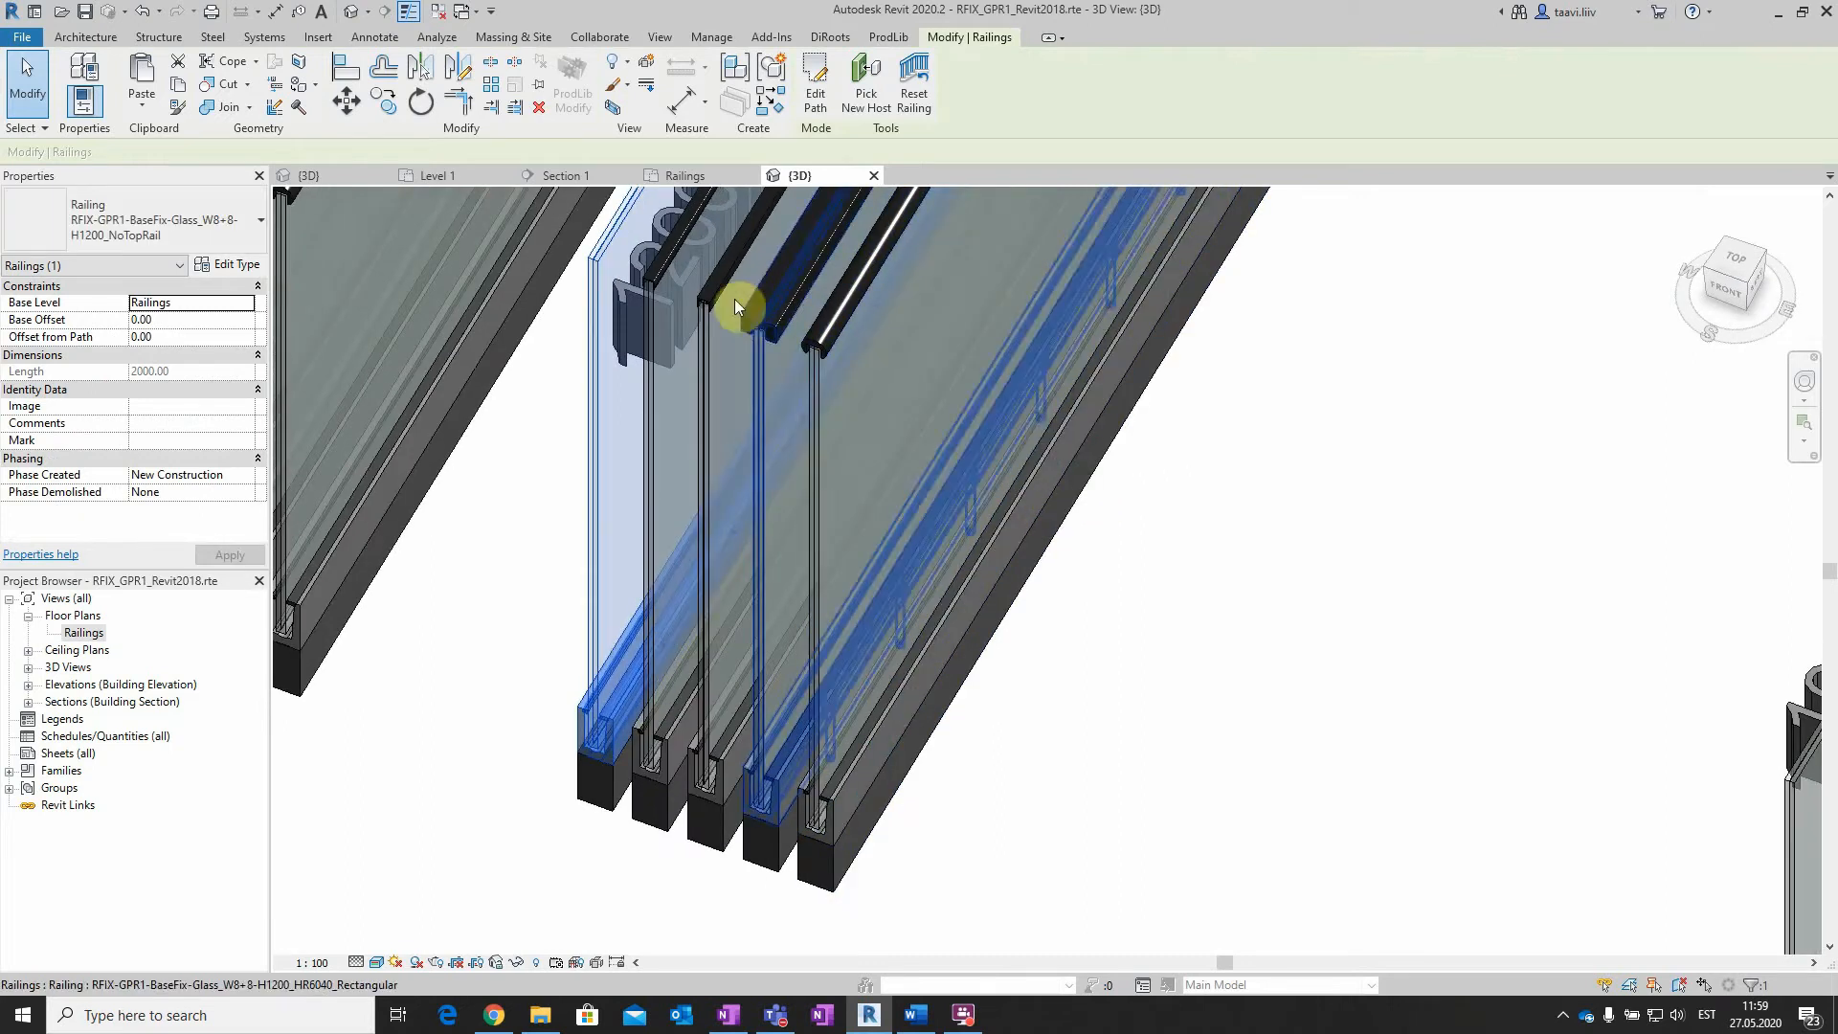
left_click(657, 293)
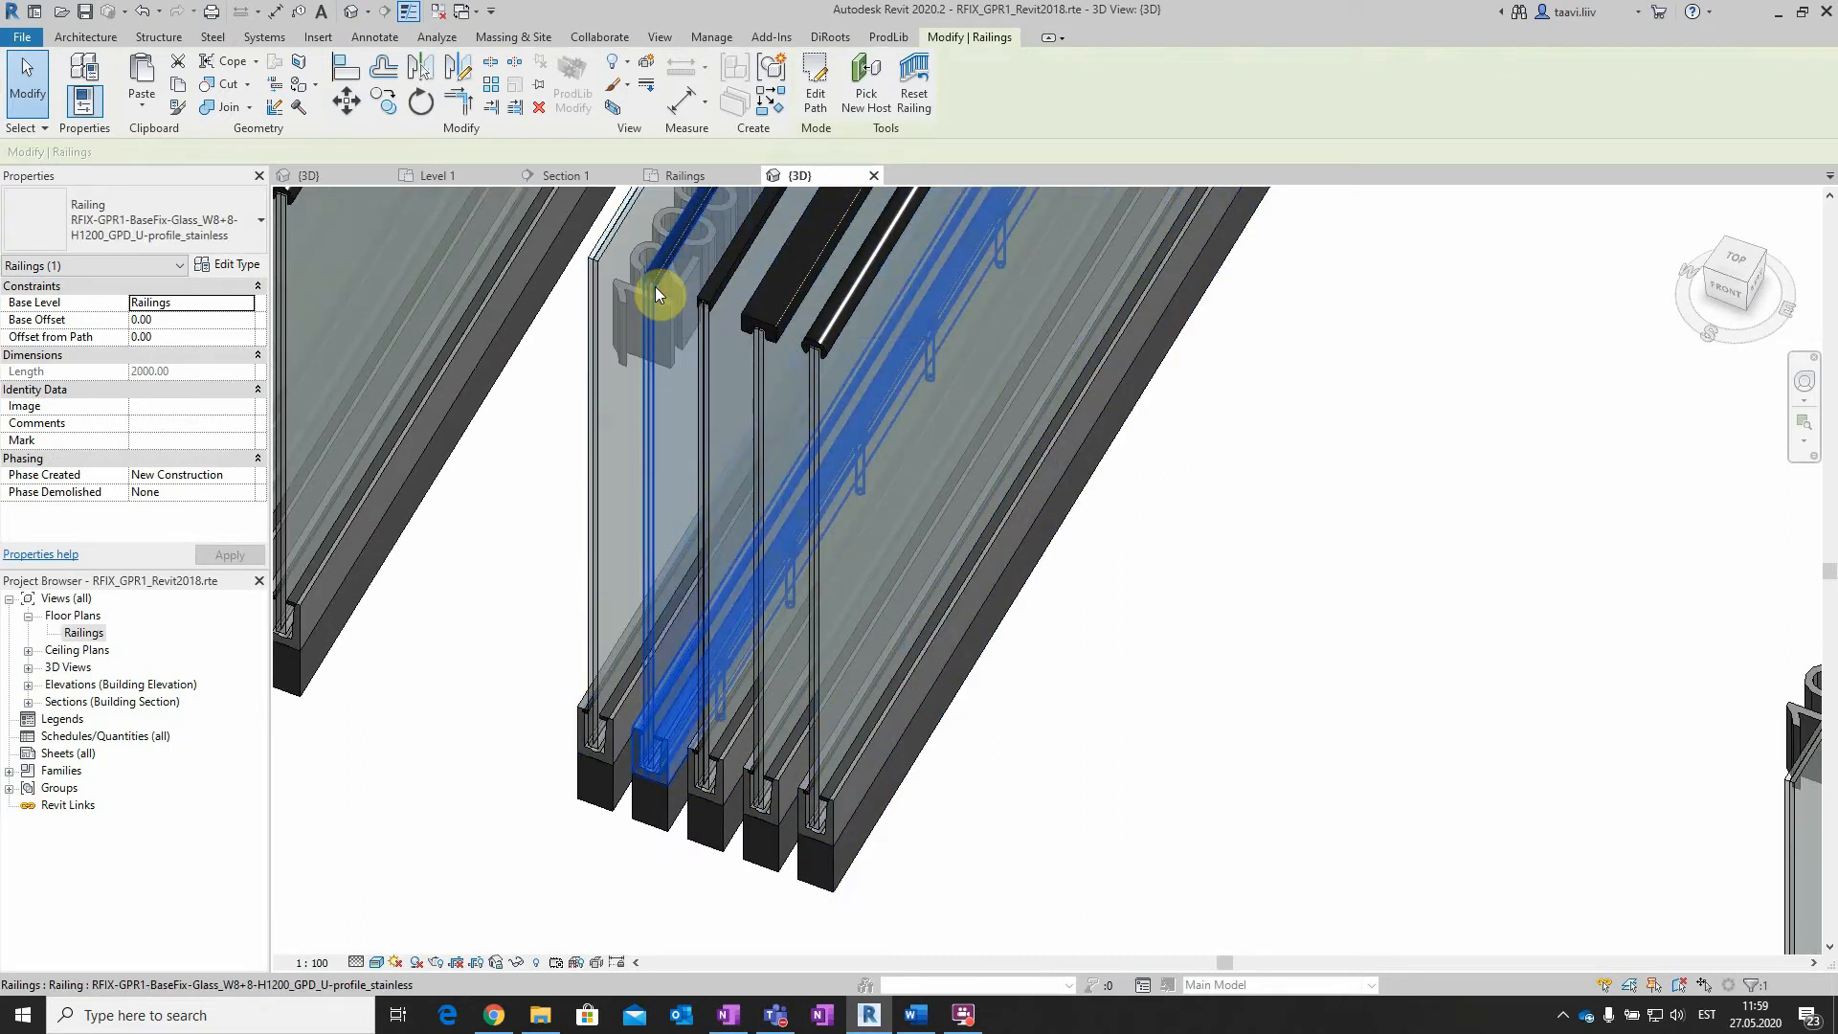
left_click(728, 308)
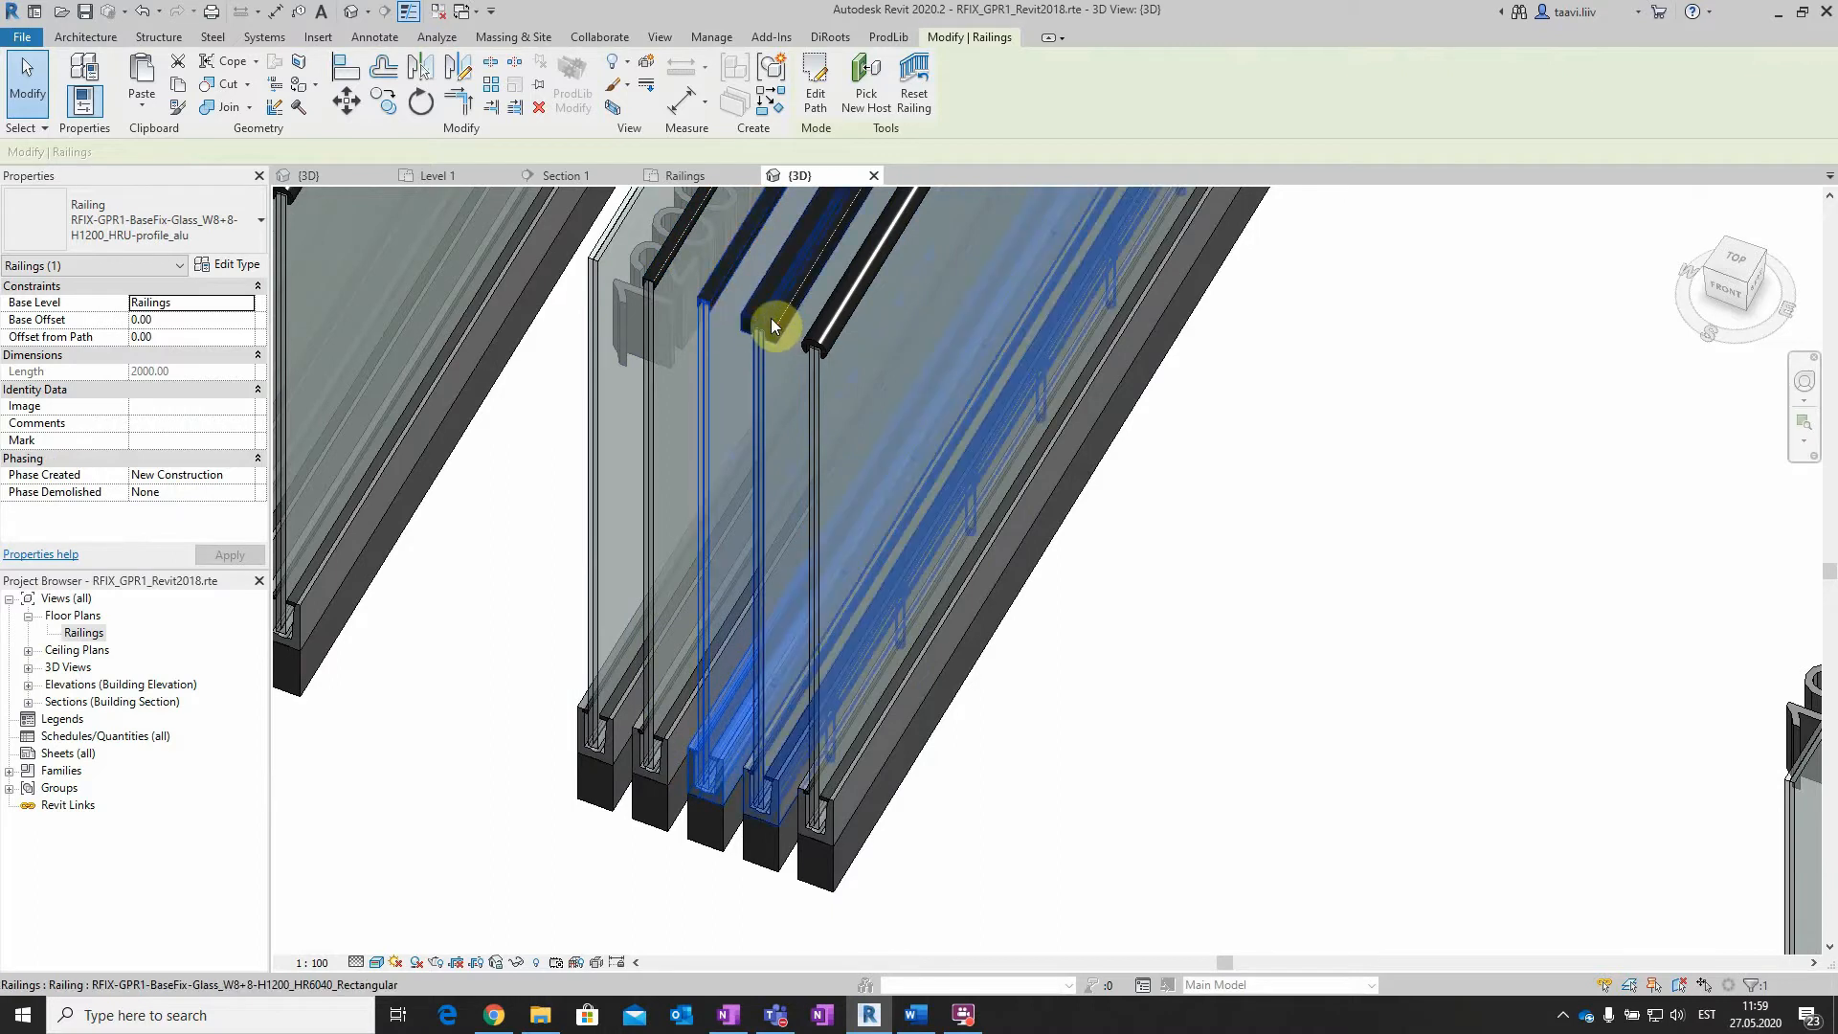
left_click(771, 325)
left_click(835, 358)
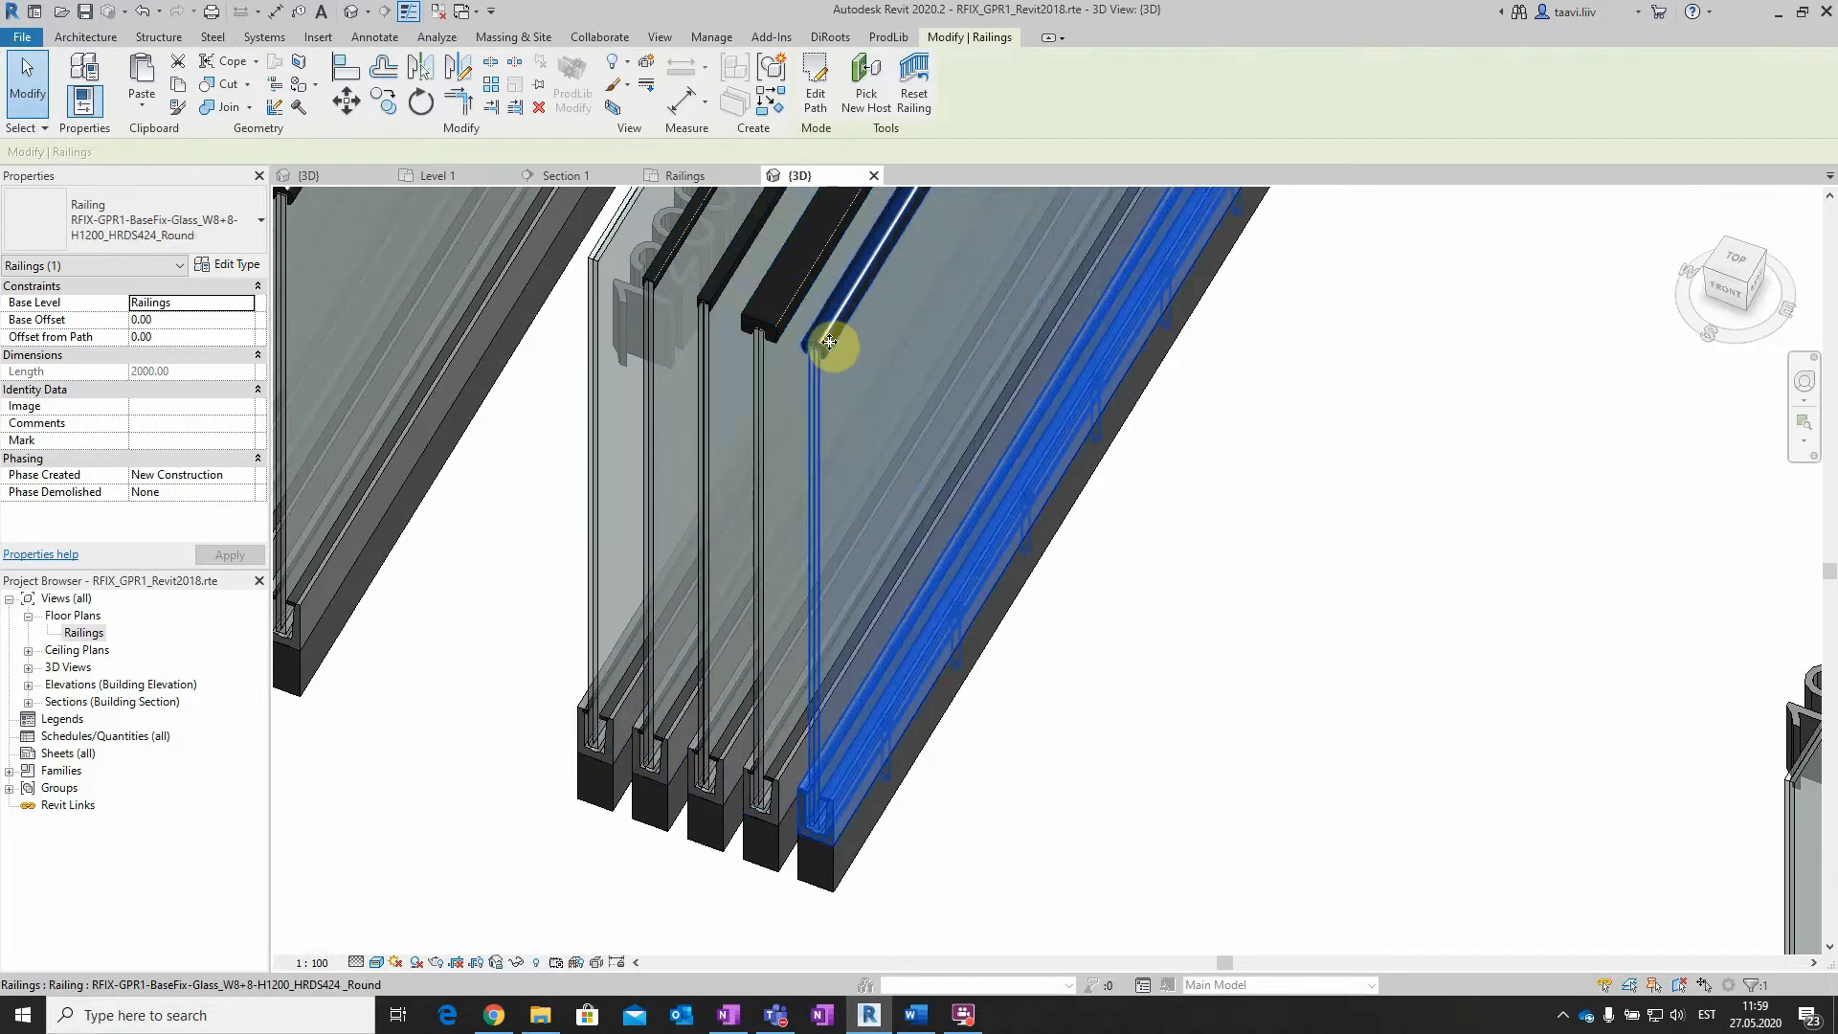
scroll(1087, 438, "down", 3)
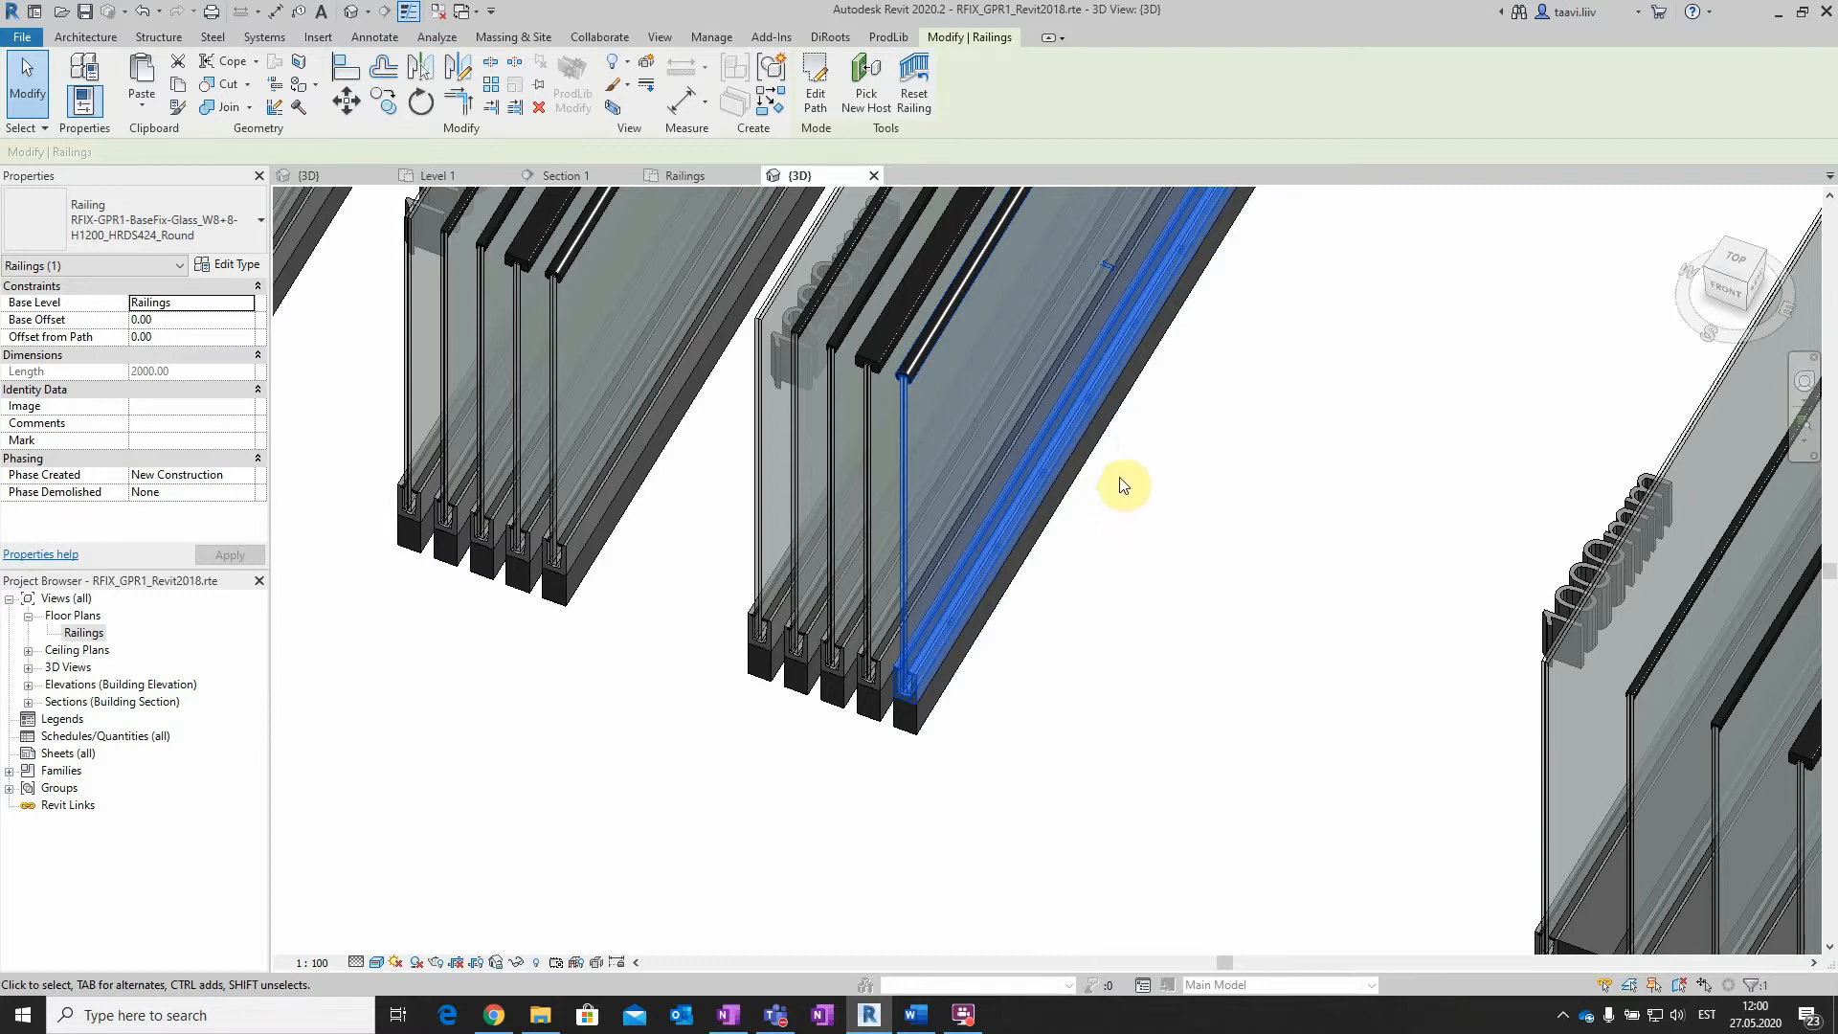
scroll(1120, 488, "down", 2)
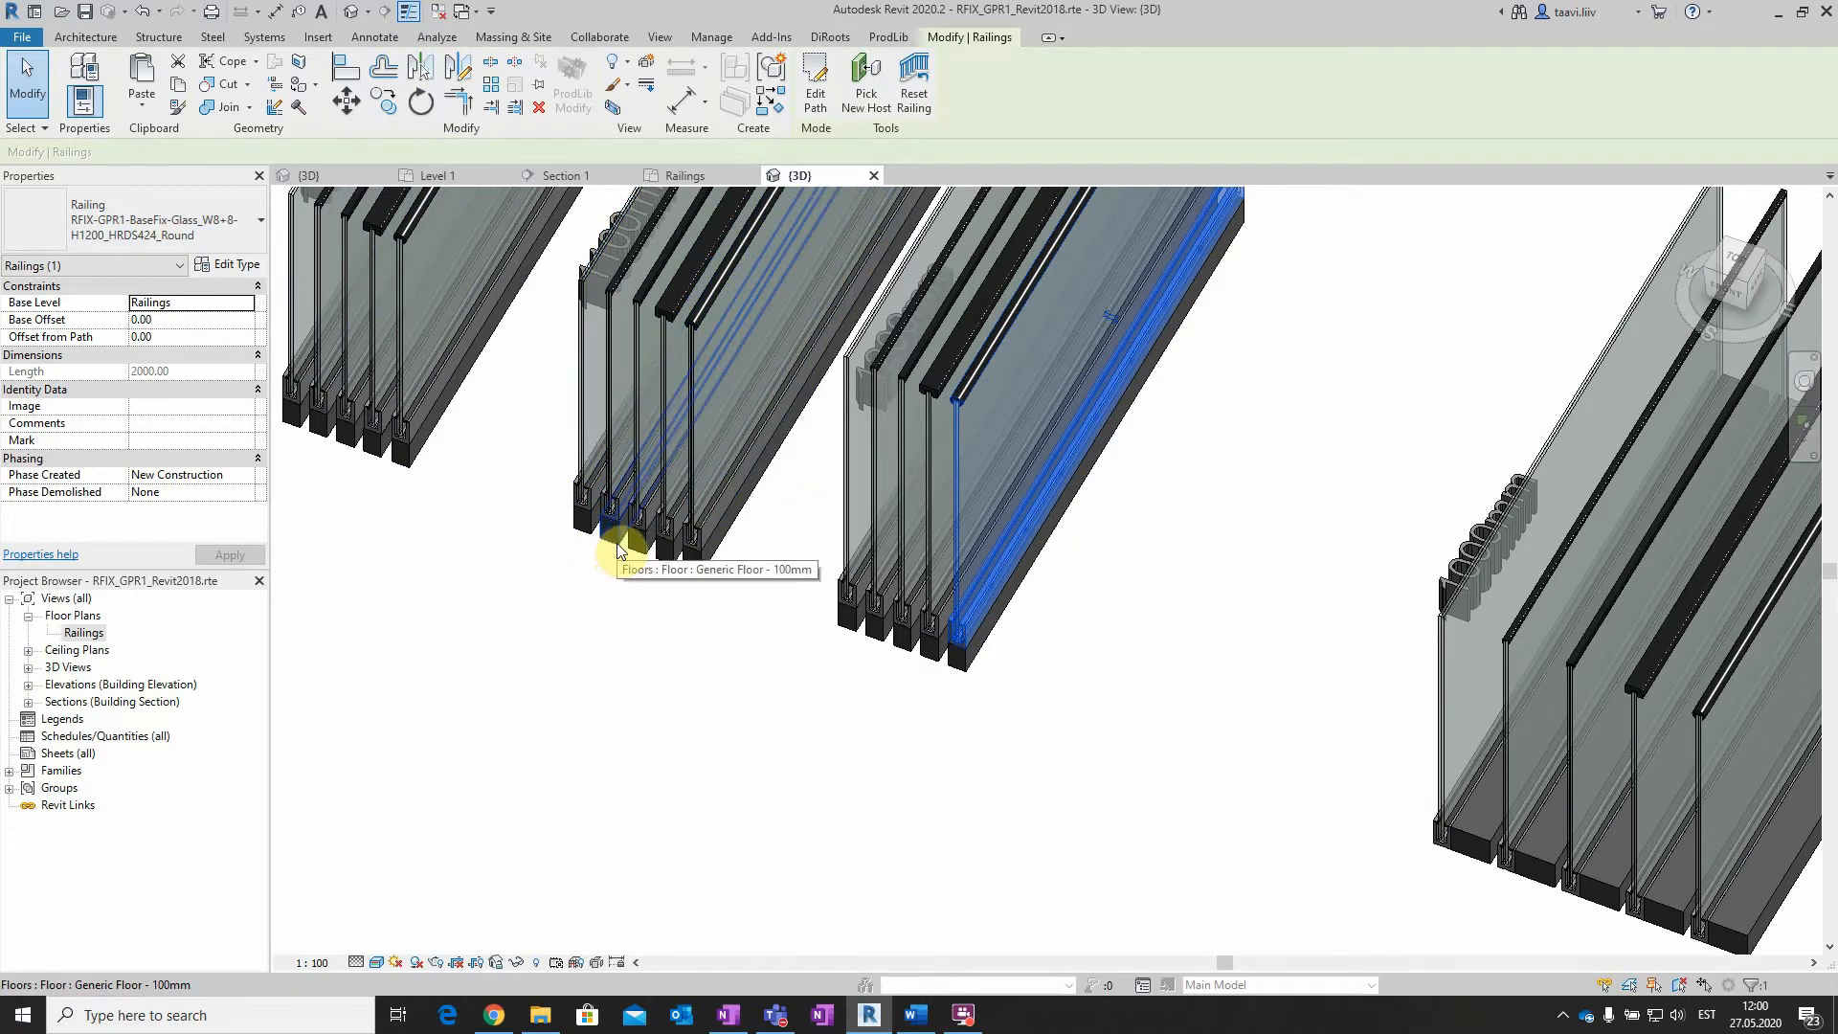
In the Railings floor plan, copy the 1100 mm base-fix GPD_U-profile_stainless railing and paste it below its group, across the short section line
double_click(84, 631)
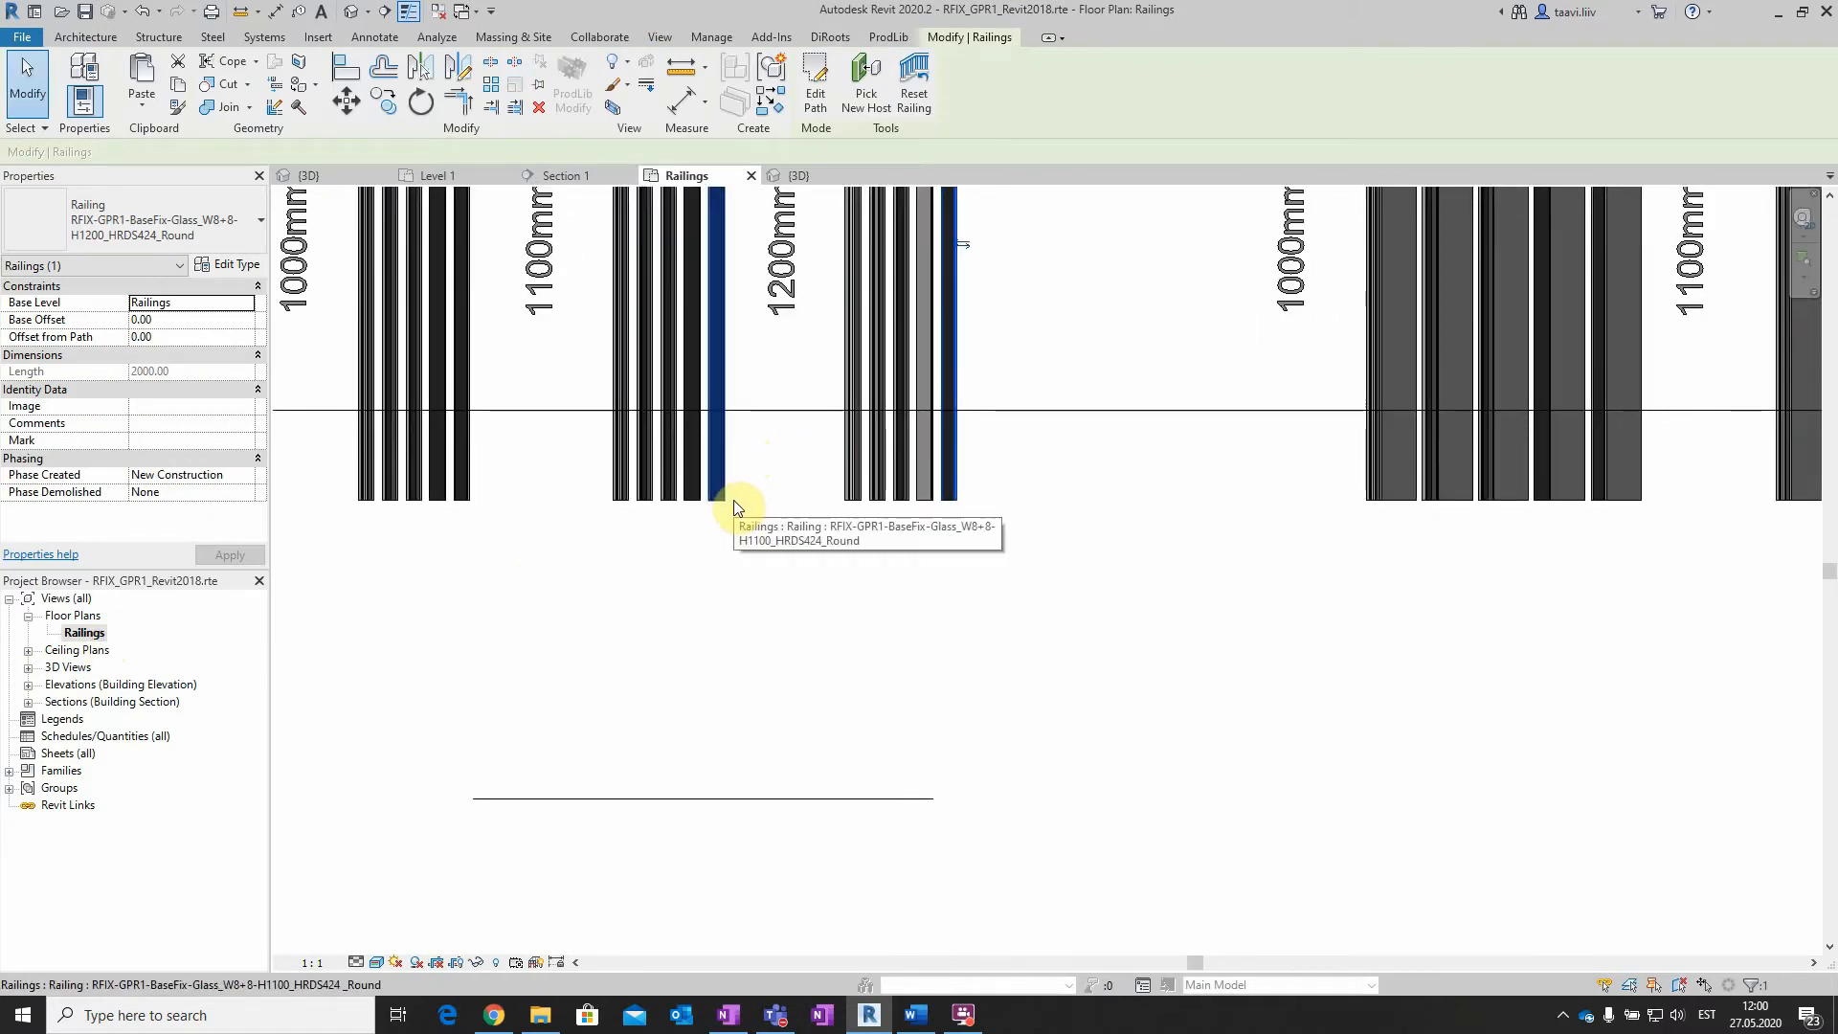
left_click(648, 488)
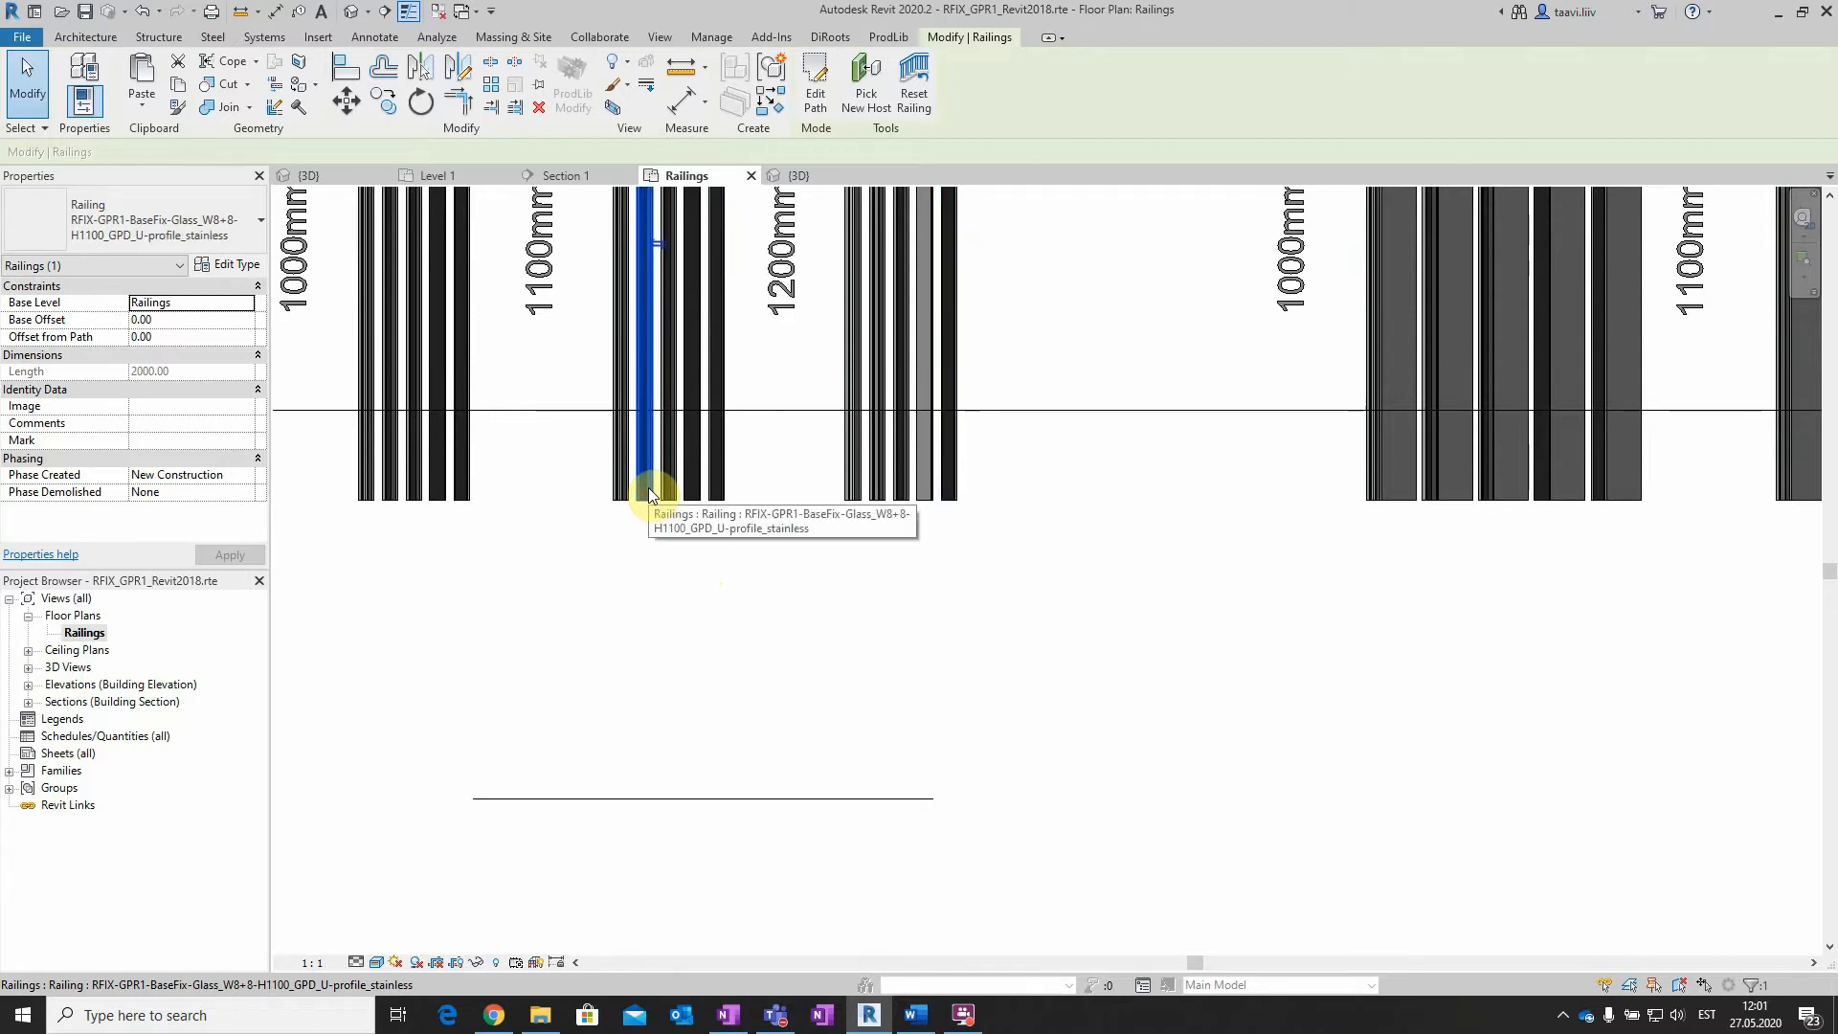
key("ctrl+c")
key("ctrl+v")
scroll(632, 666, "down", 2)
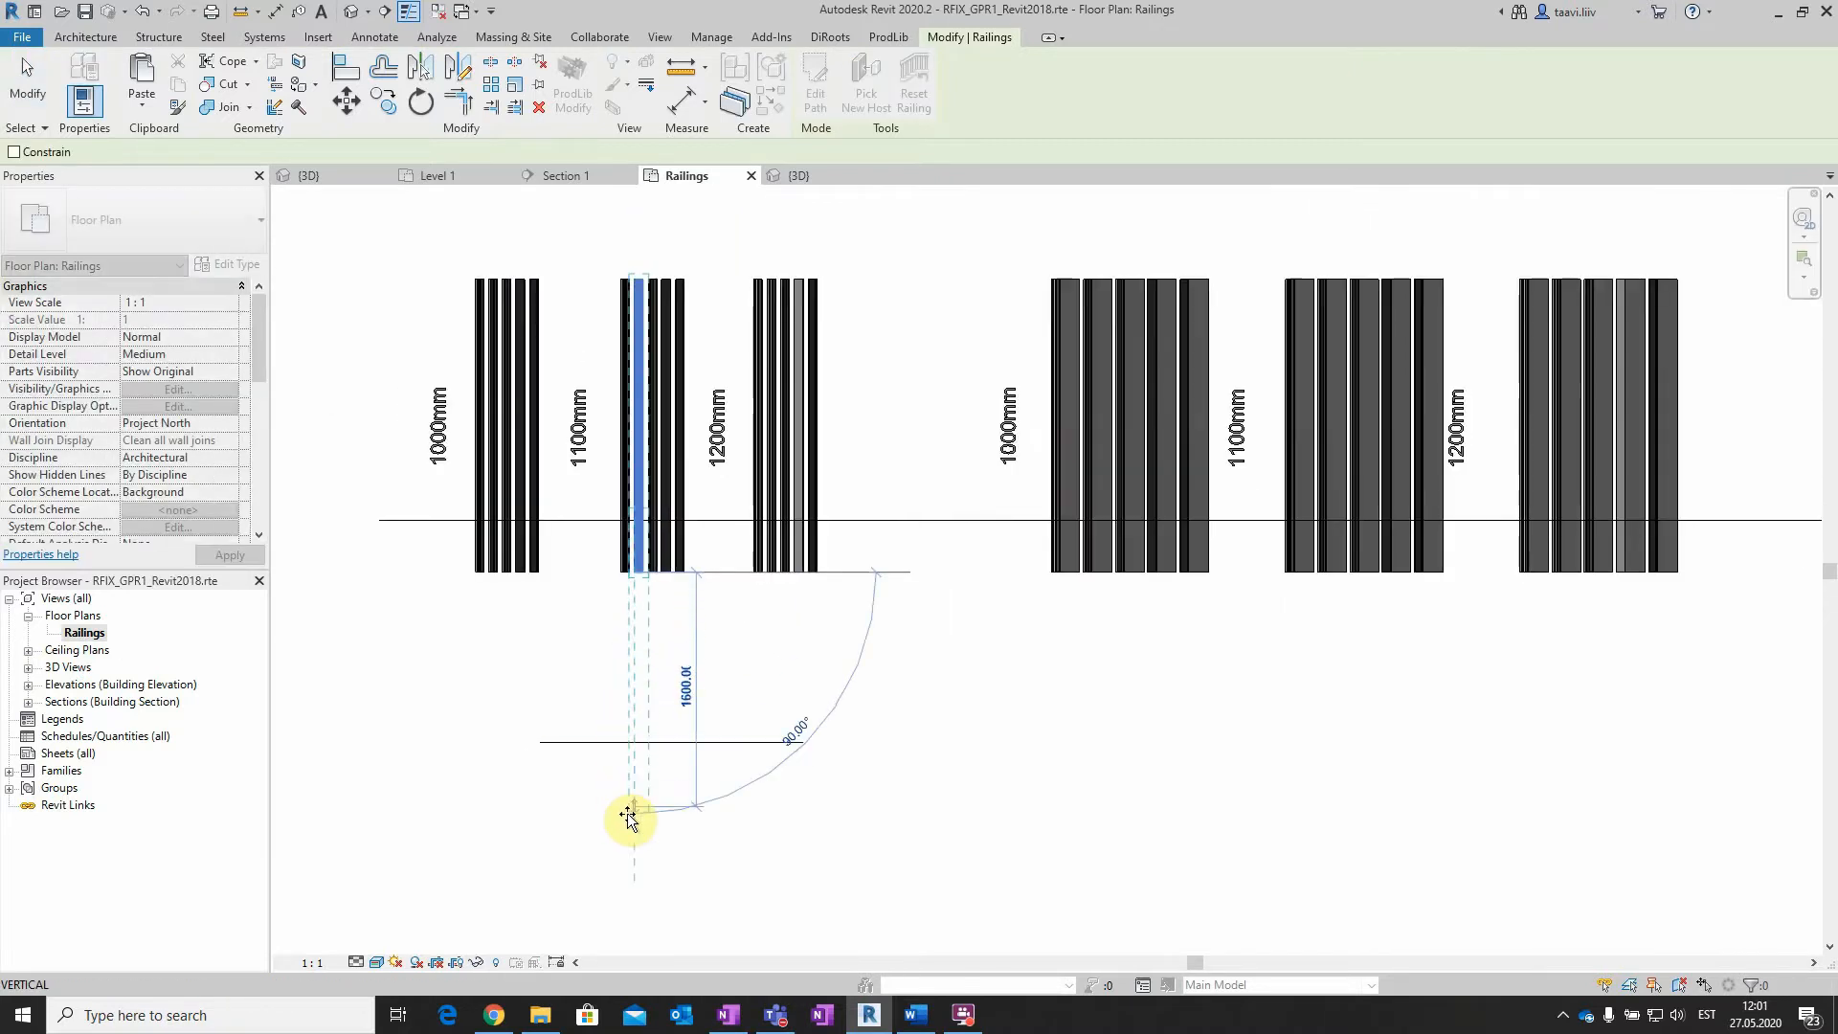
left_click(640, 904)
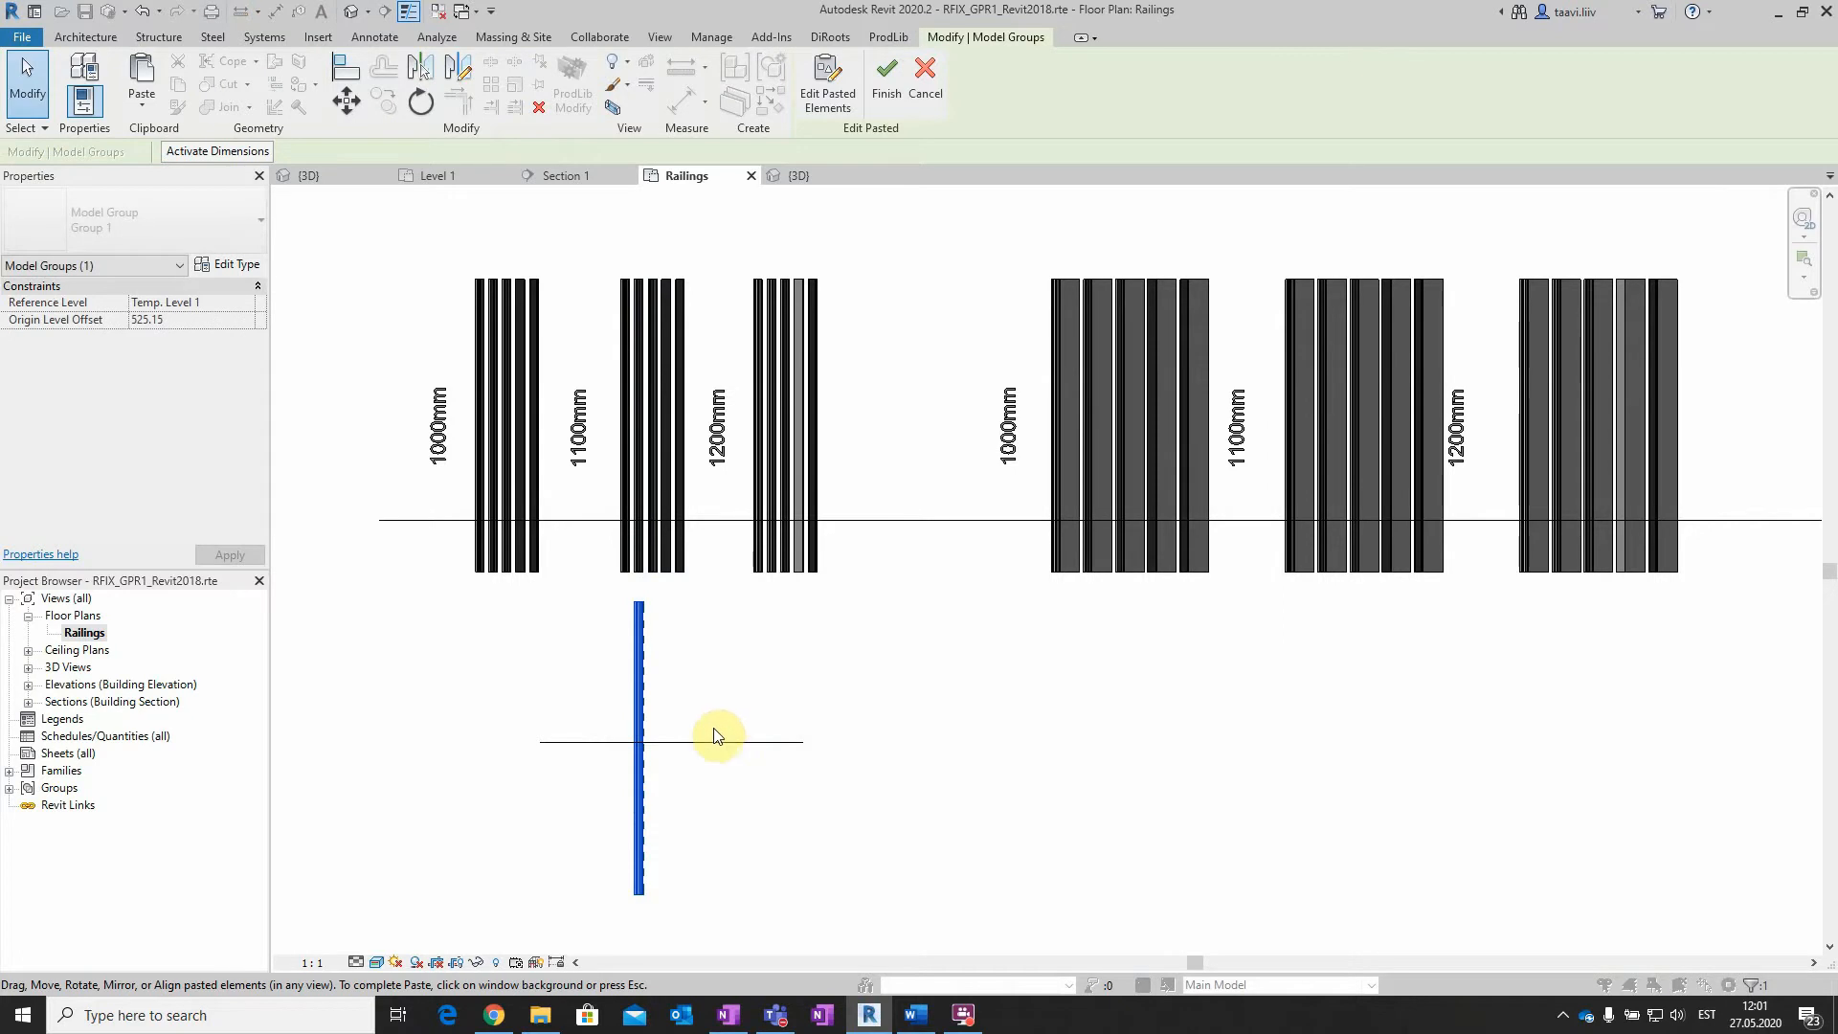
Finish the paste and open the view of the section cutting the pasted railing, showing the railing's top edge
scroll(670, 756, "up", 2)
left_click(710, 693)
right_click(710, 693)
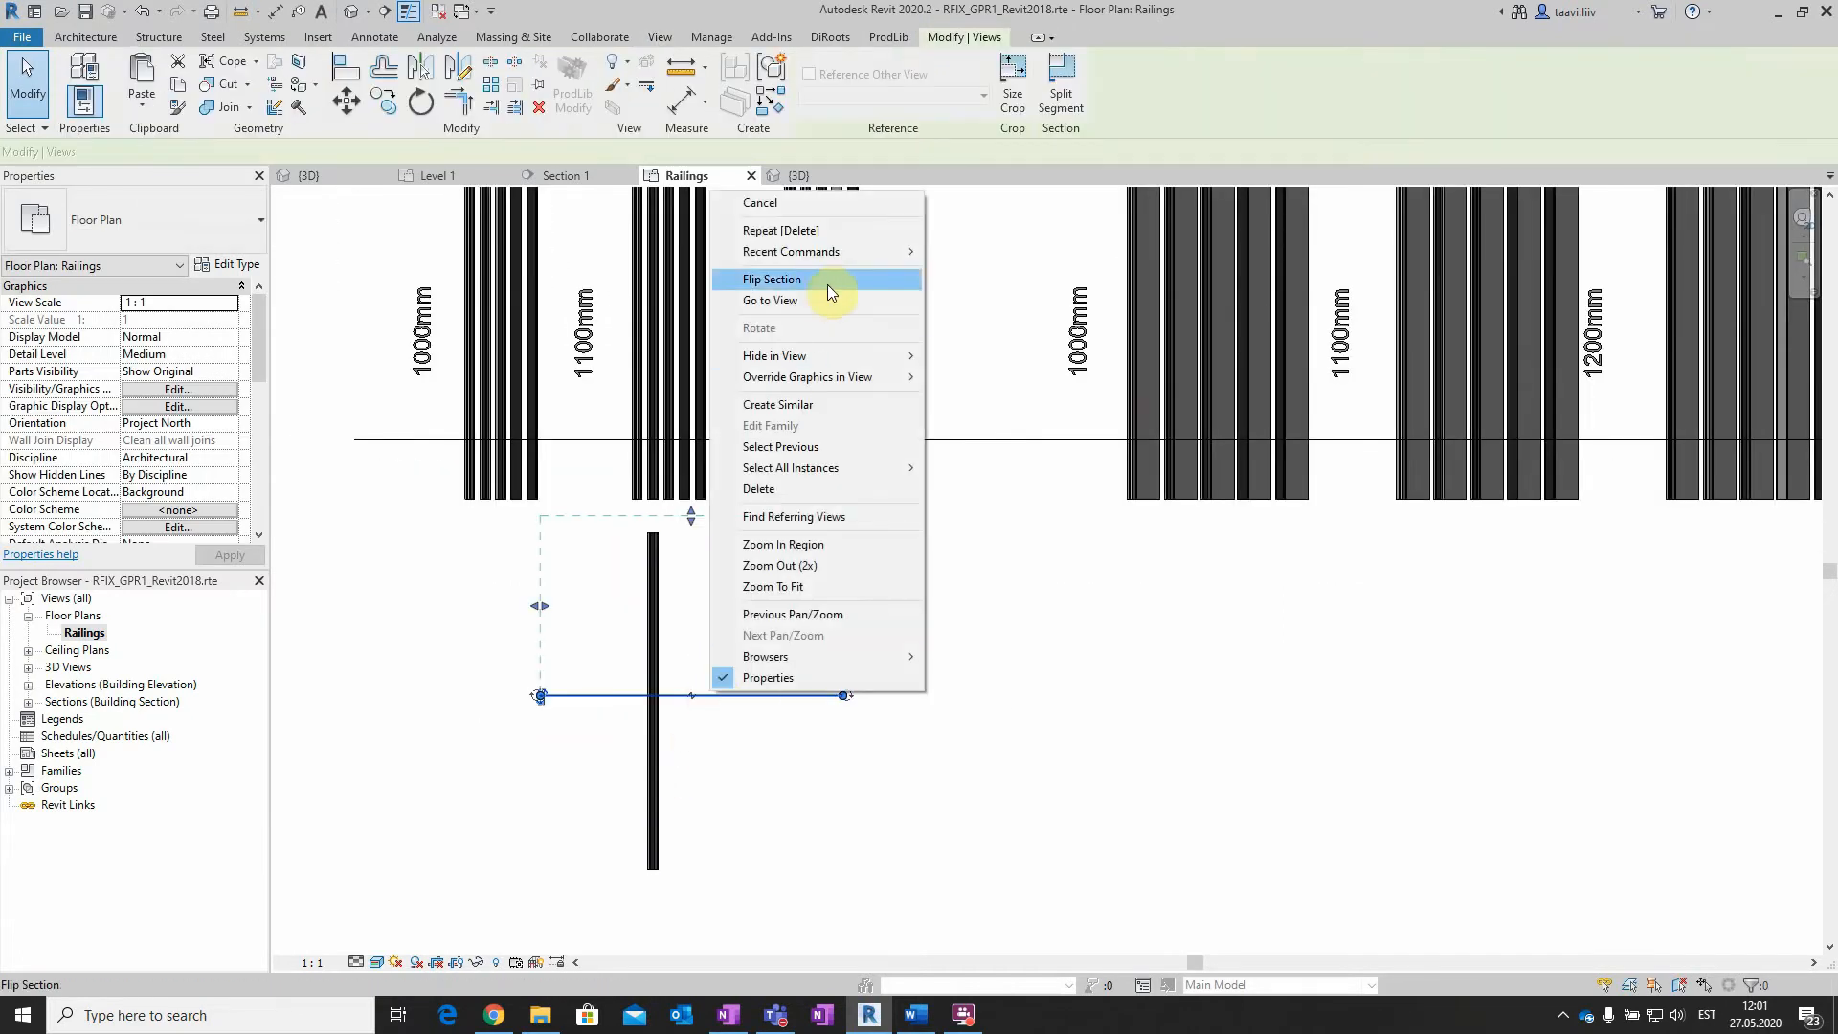
left_click(791, 299)
scroll(1007, 588, "up", 4)
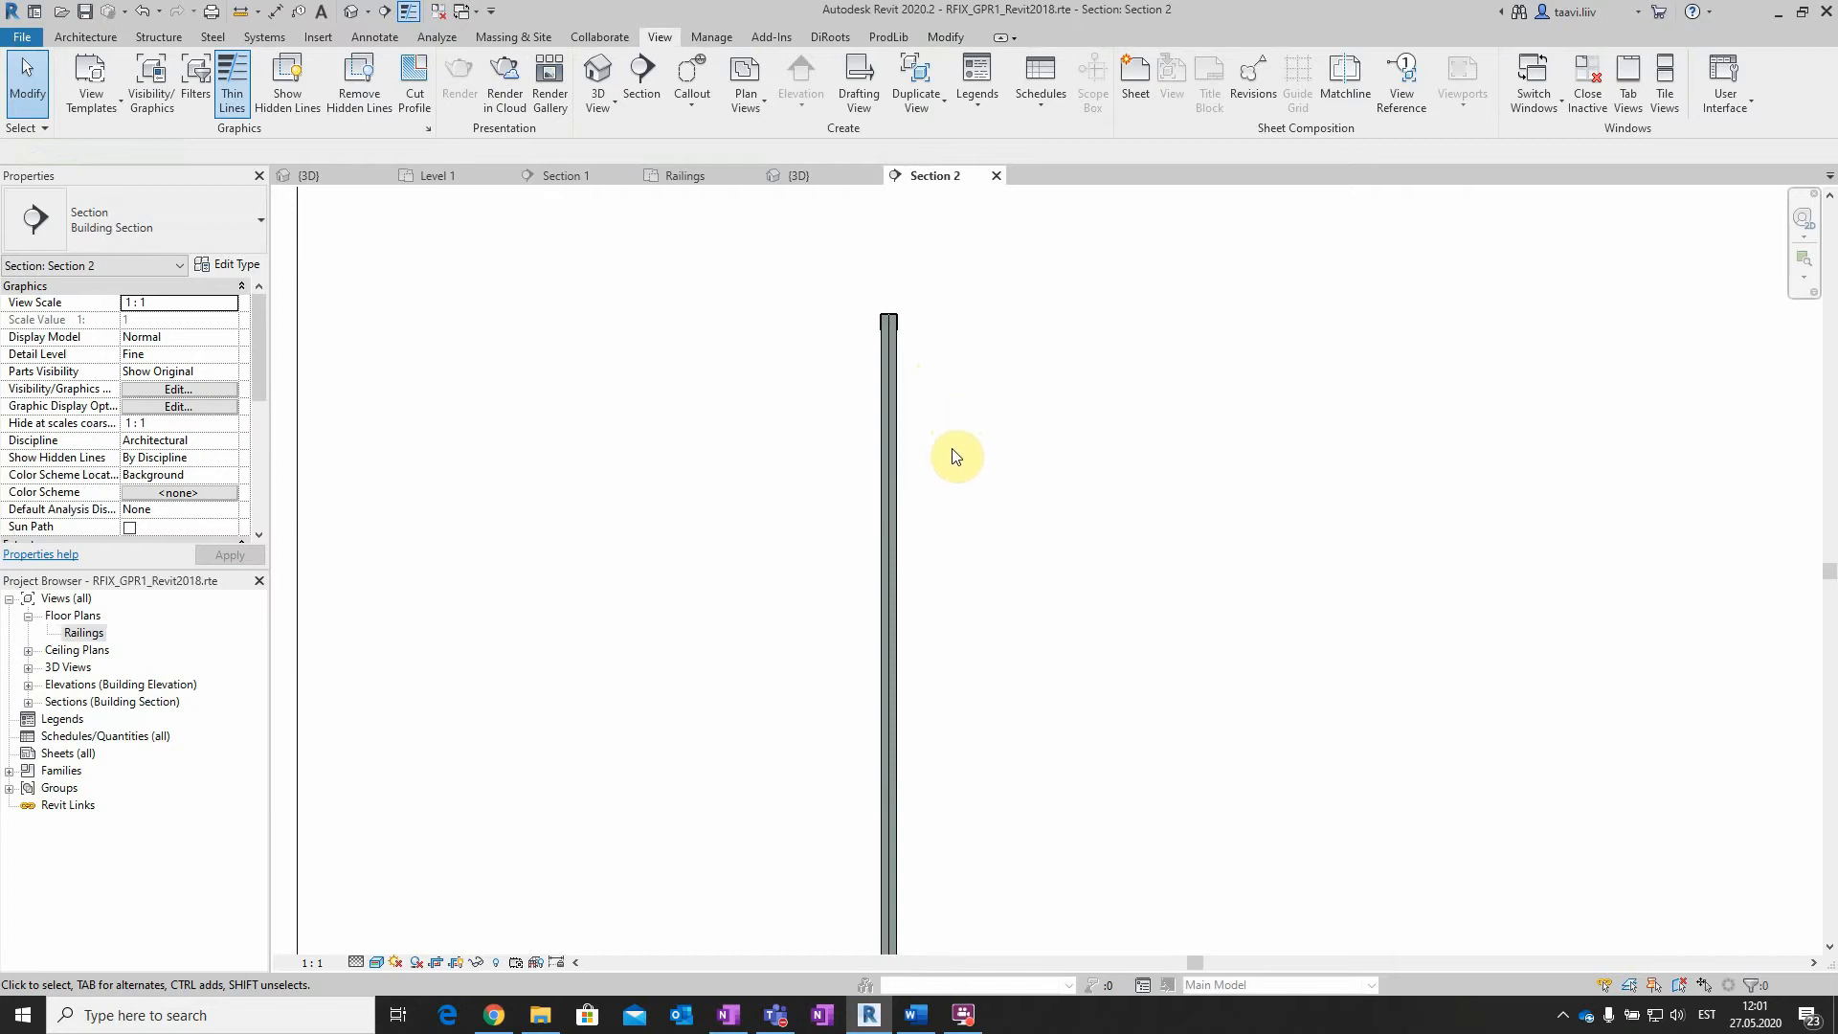
scroll(920, 337, "up", 2)
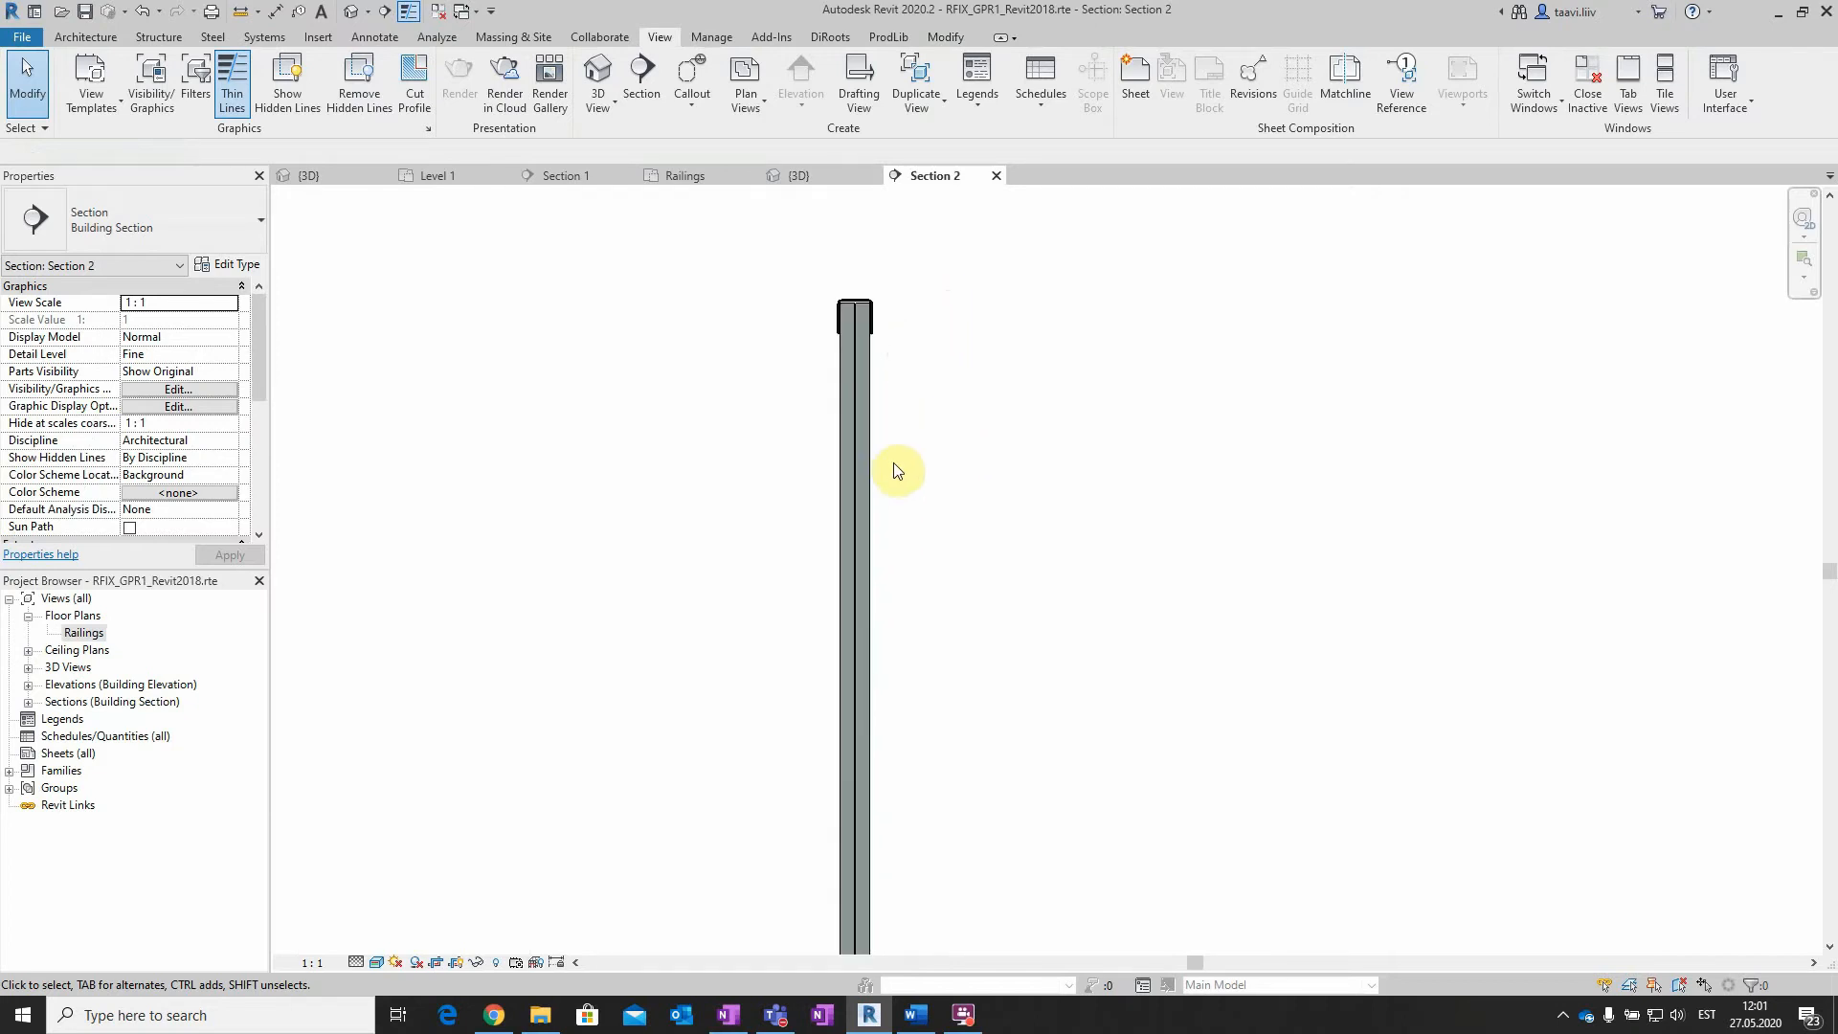
scroll(888, 314, "up", 2)
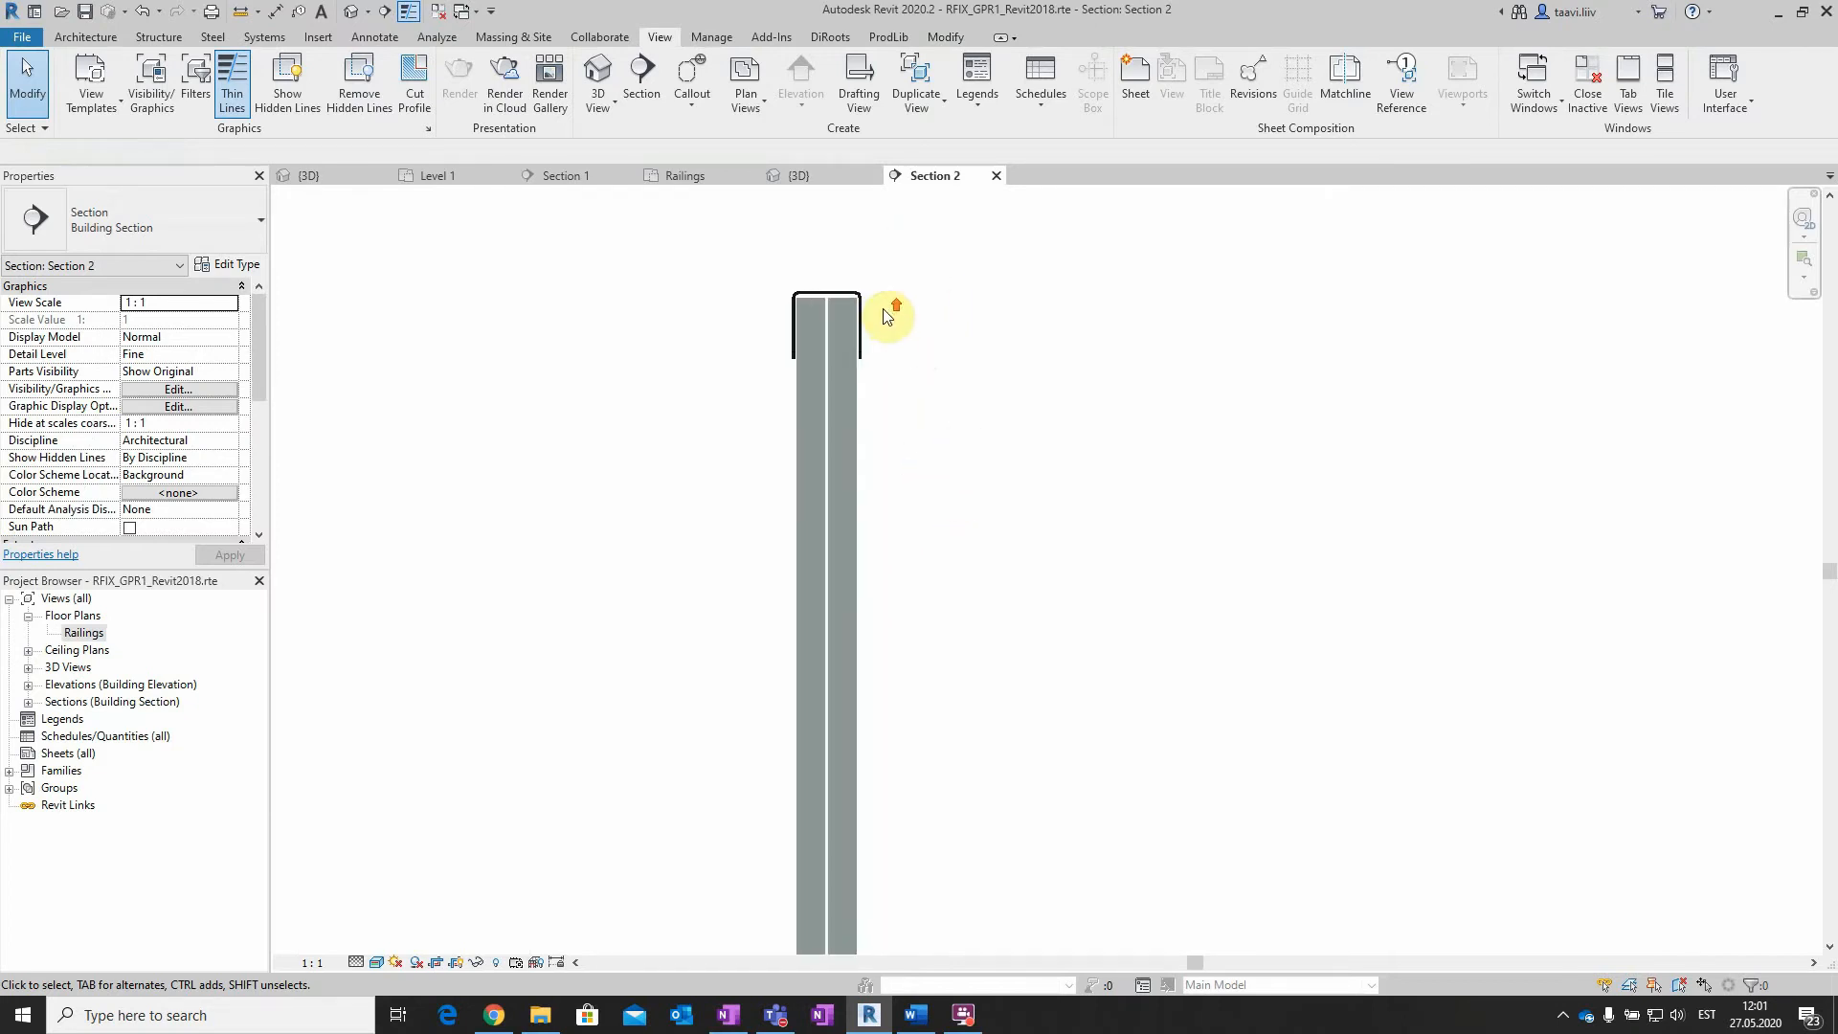
Duplicate the pasted railing's type as RFIX-GPR1-BaseFix-Glass_W10+10-H1100_GPD_U-profile_stainless
left_click(899, 440)
left_click(234, 266)
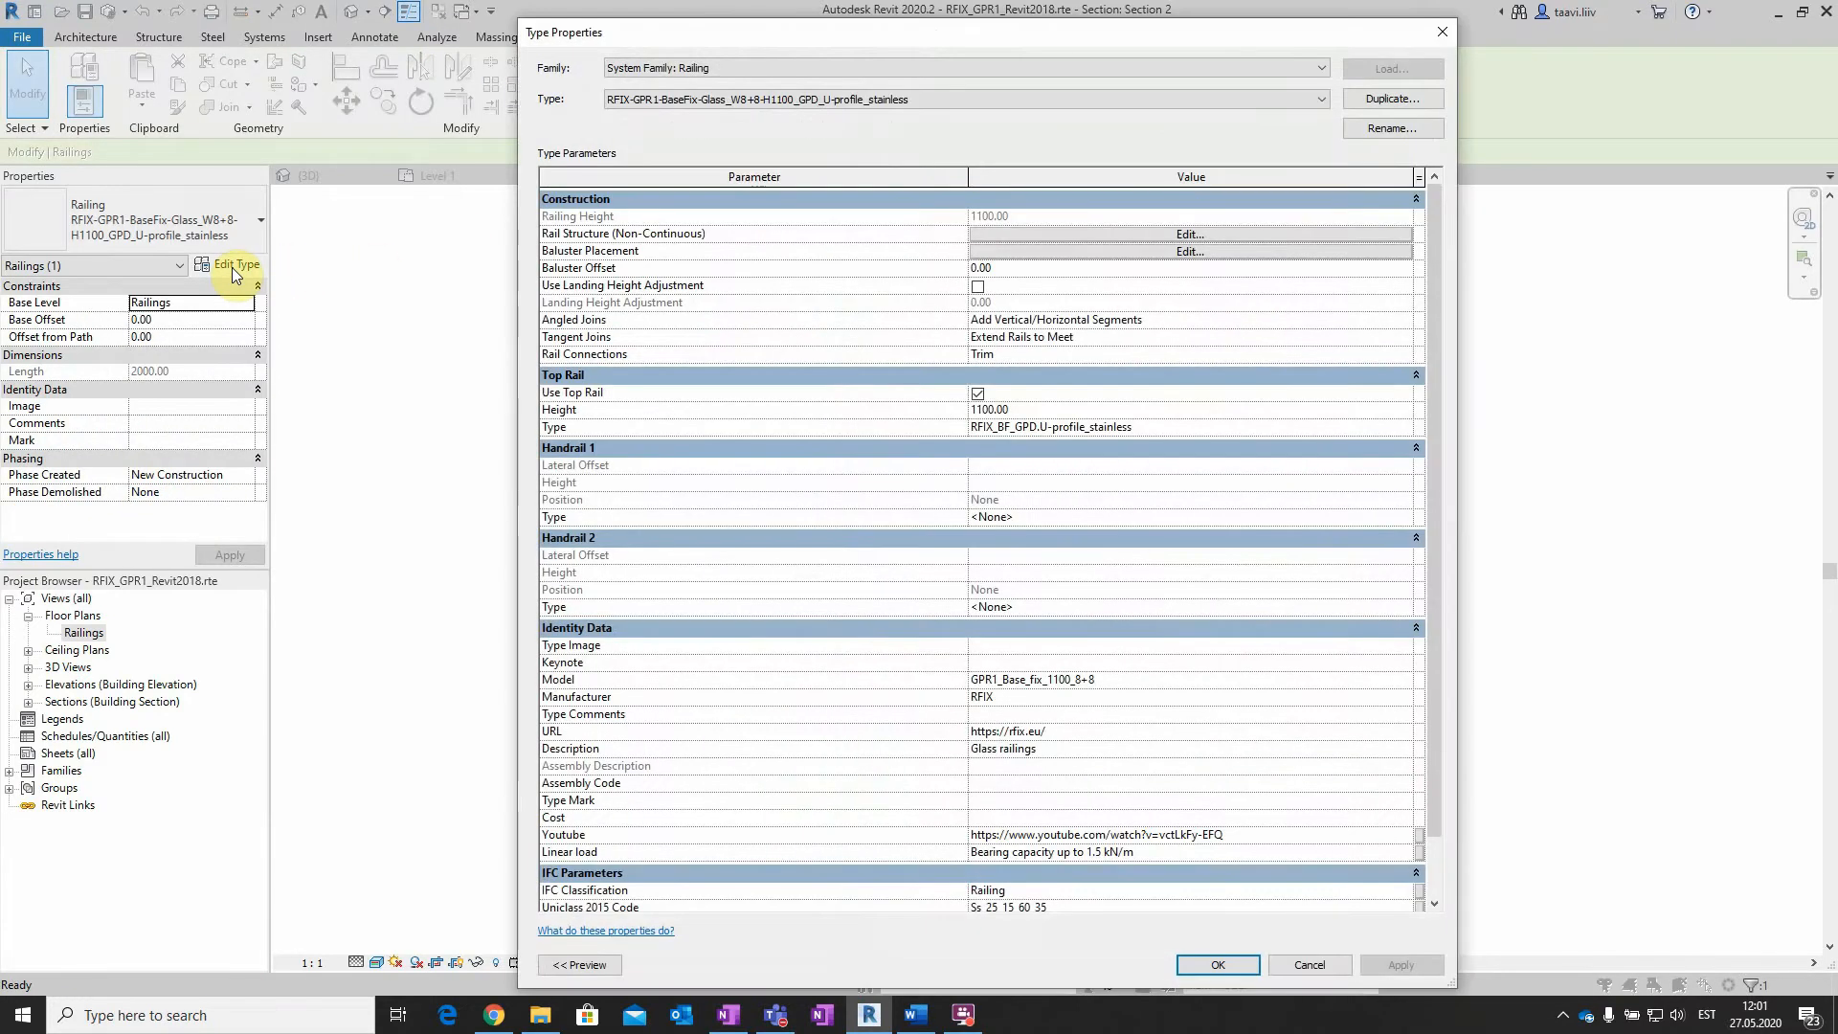
left_click(1396, 101)
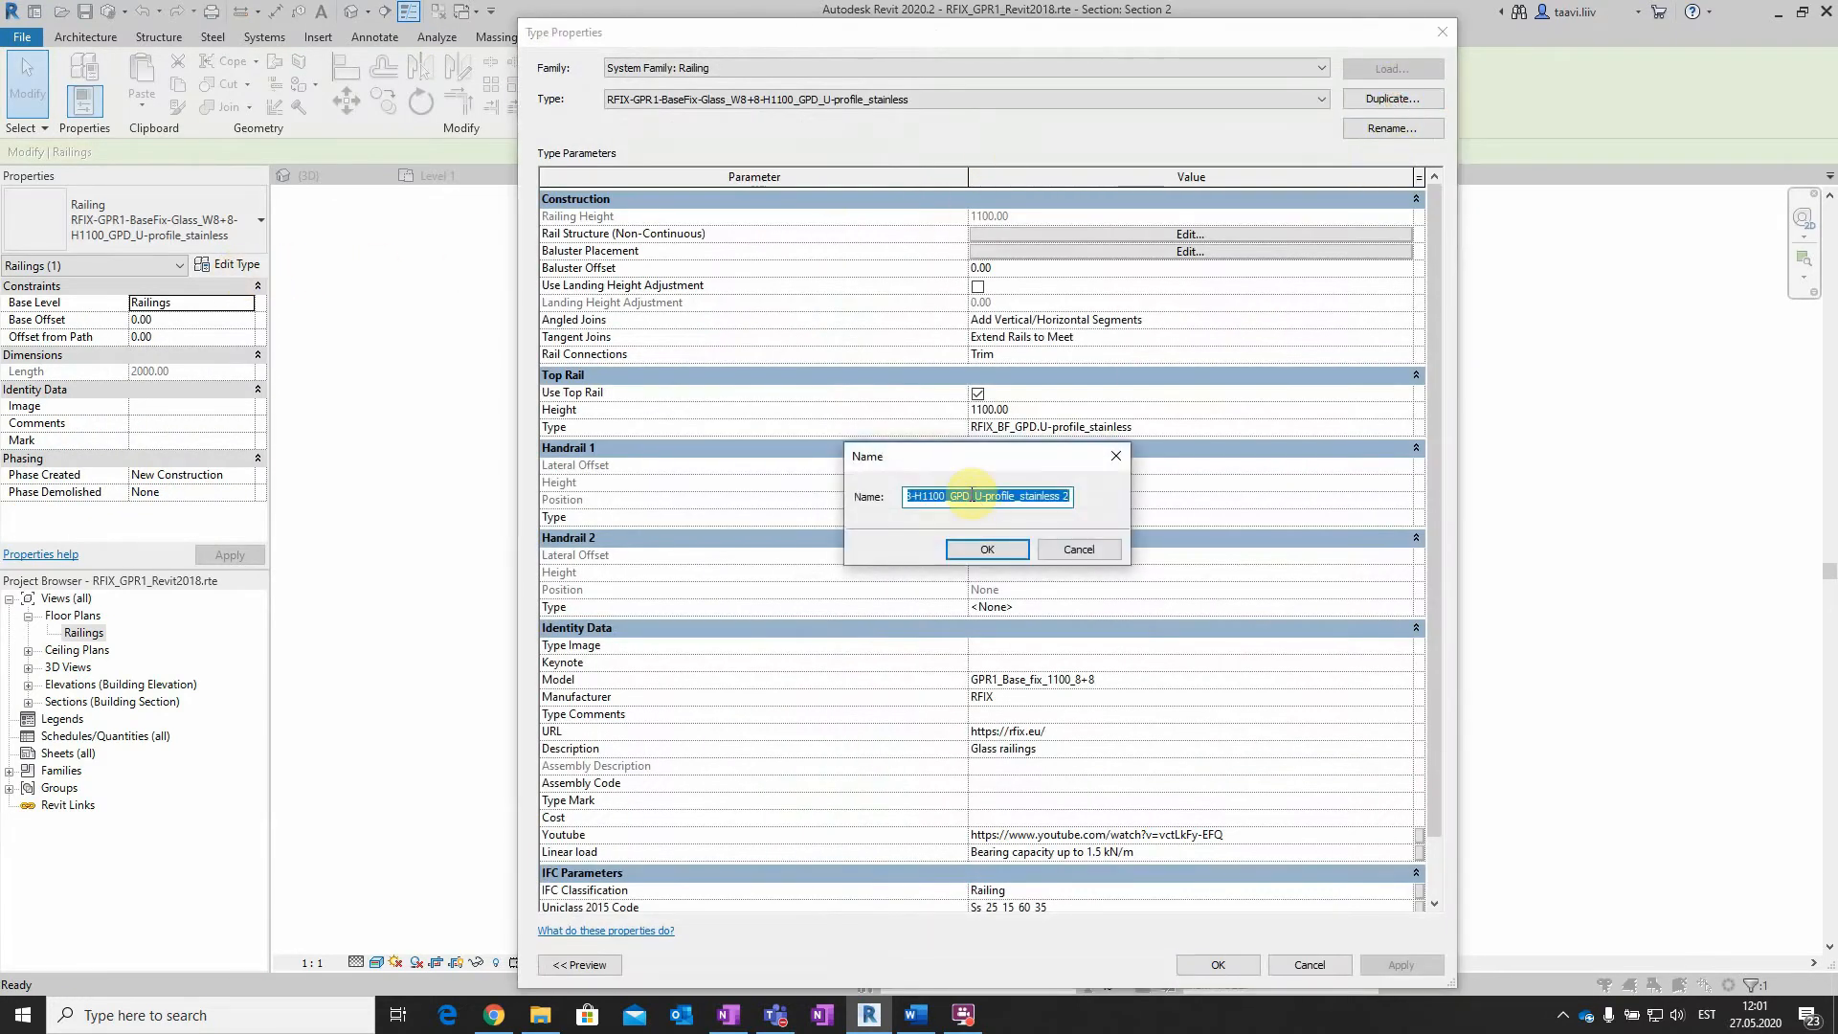
left_click(1068, 495)
key("BackSpace")
key("BackSpace")
key("Left")
key("Left")
key("Left")
key("Left")
key("Left")
key("Left")
key("Left")
key("Left")
key("Left")
key("Left")
key("Left")
key("Left")
key("Left")
key("Left")
key("Left")
key("Left")
key("Left")
key("Left")
key("Left")
key("Left")
key("Left")
key("Delete")
type("10")
key("Right")
key("Delete")
type("10")
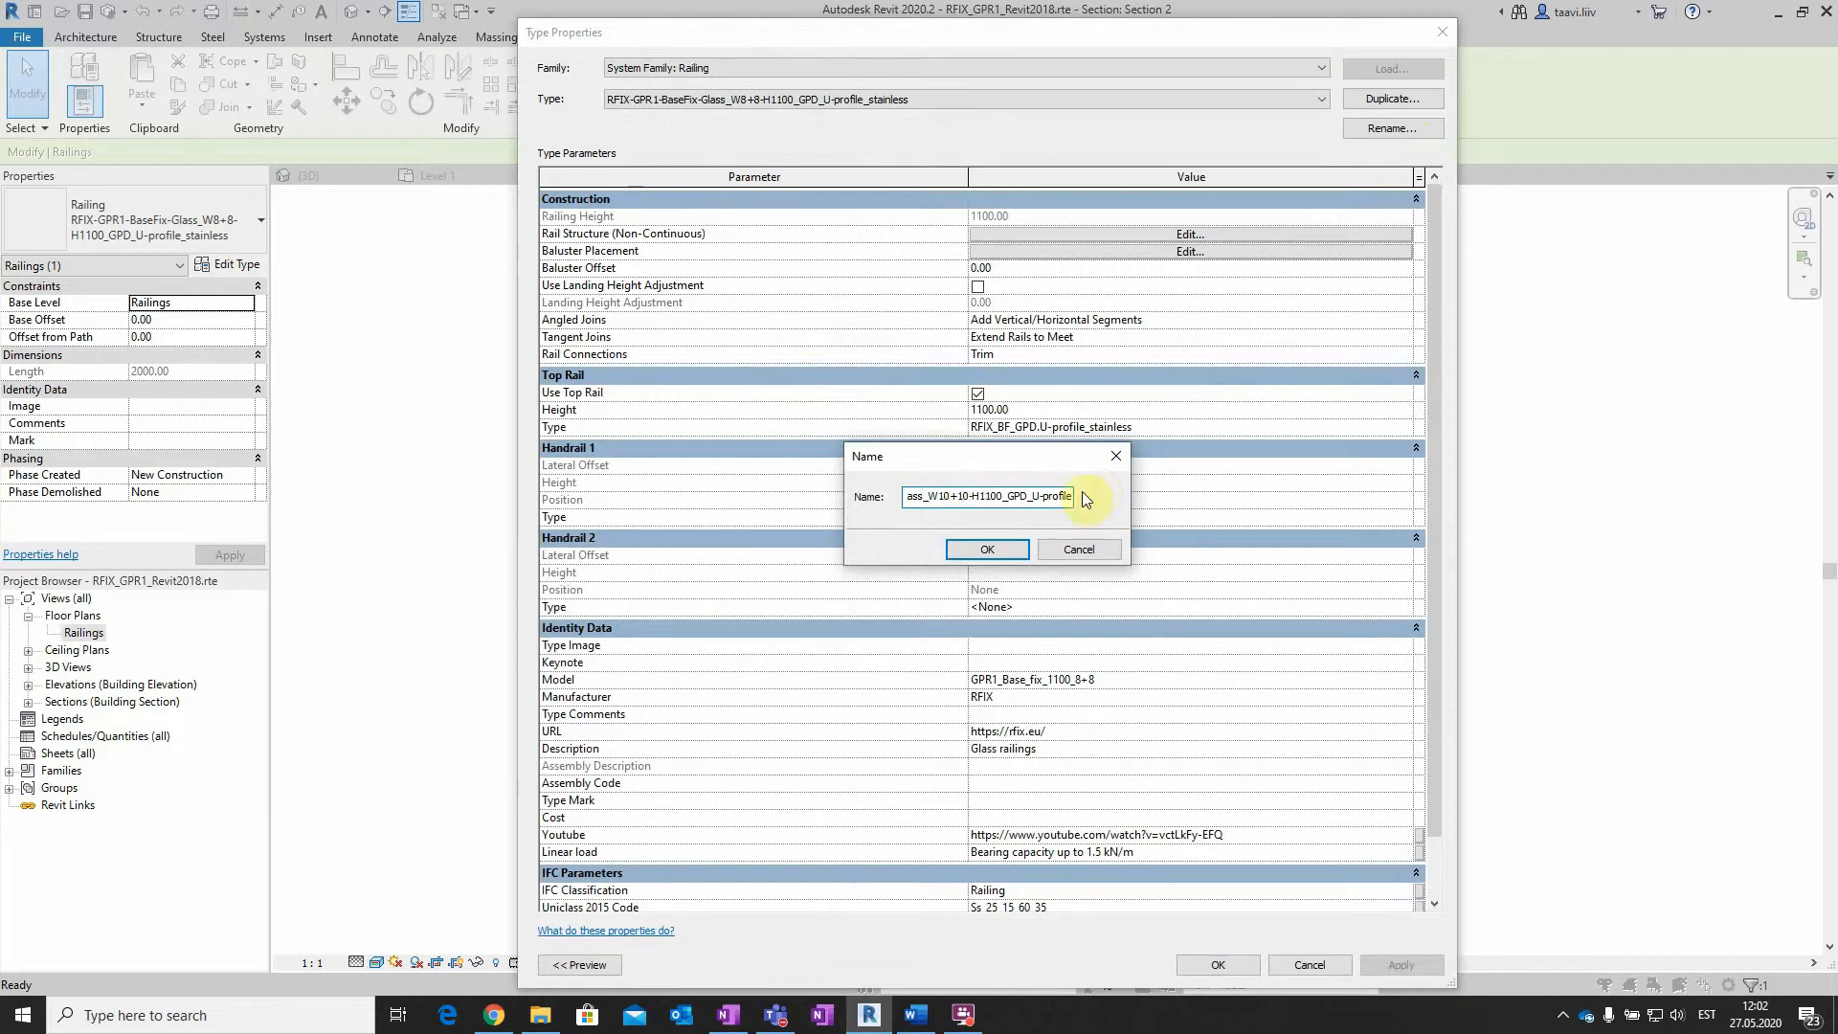
left_click(990, 550)
Set the Model value of the duplicated railing type to GPR1_Base_fix_1100_10+10
scroll(994, 553, "down", 1)
left_click(1053, 623)
left_click_drag(1079, 623, 1105, 623)
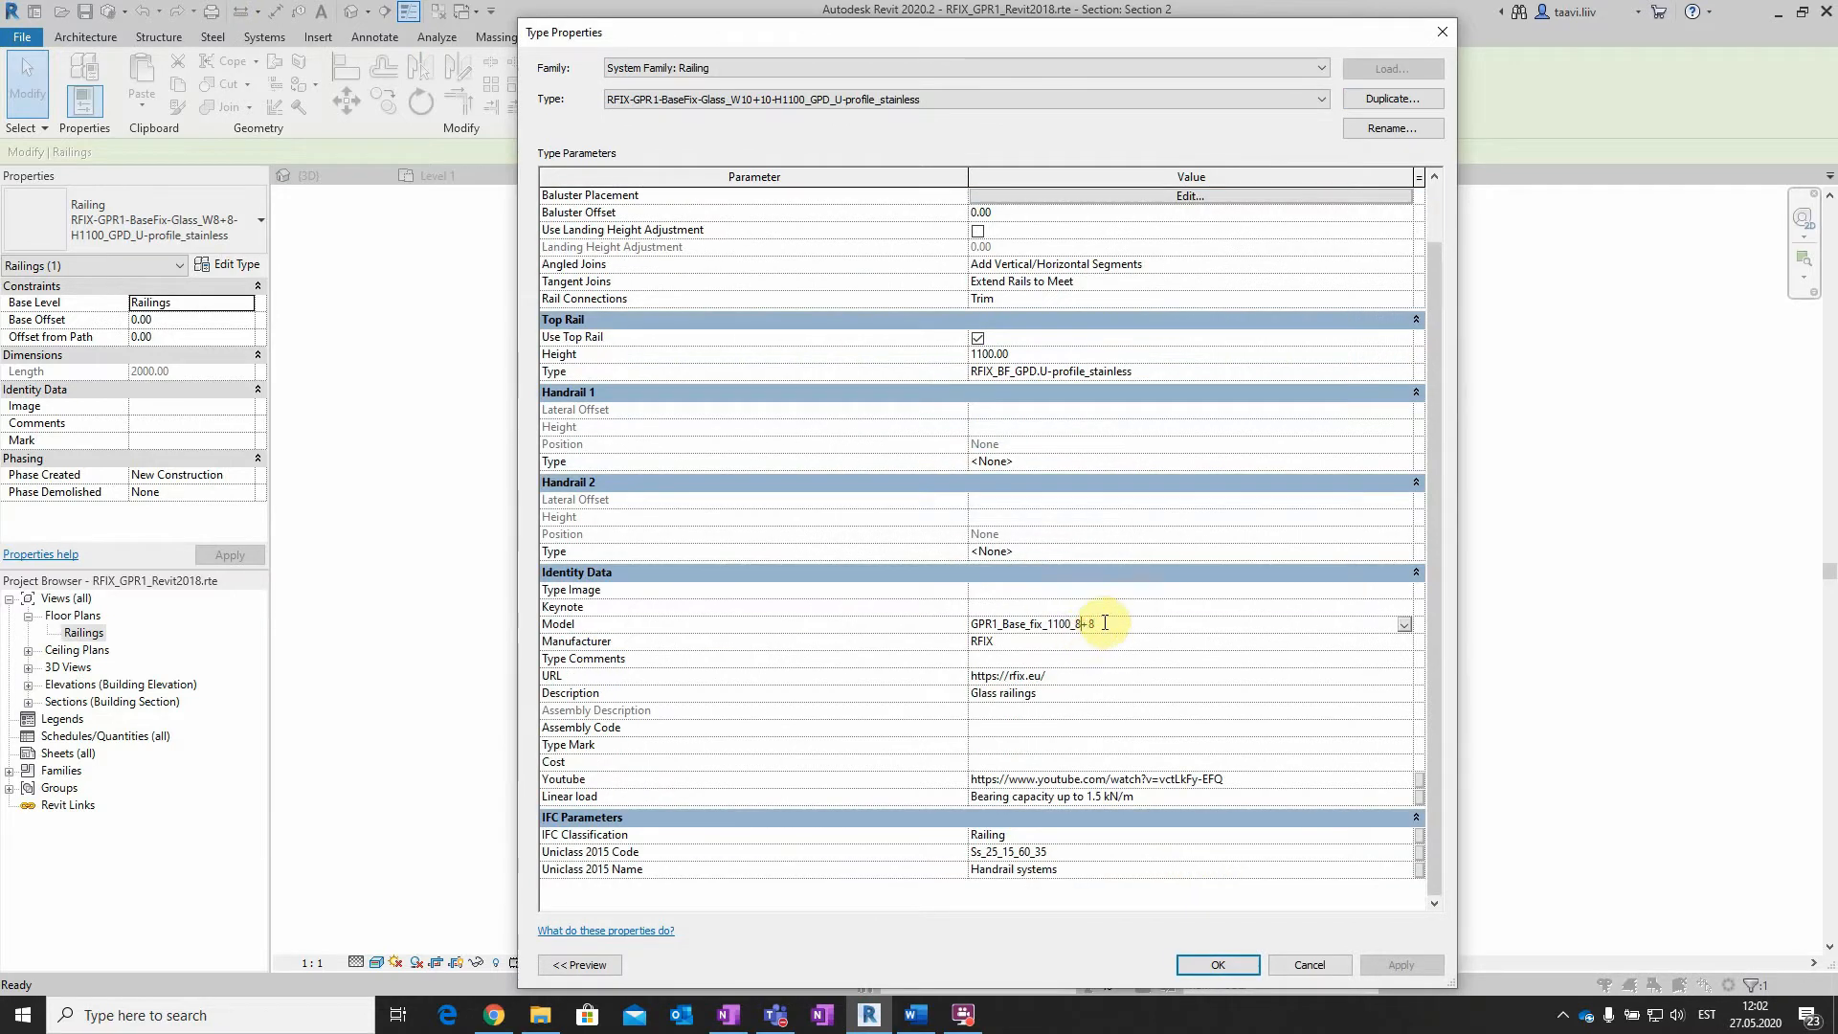
key("BackSpace")
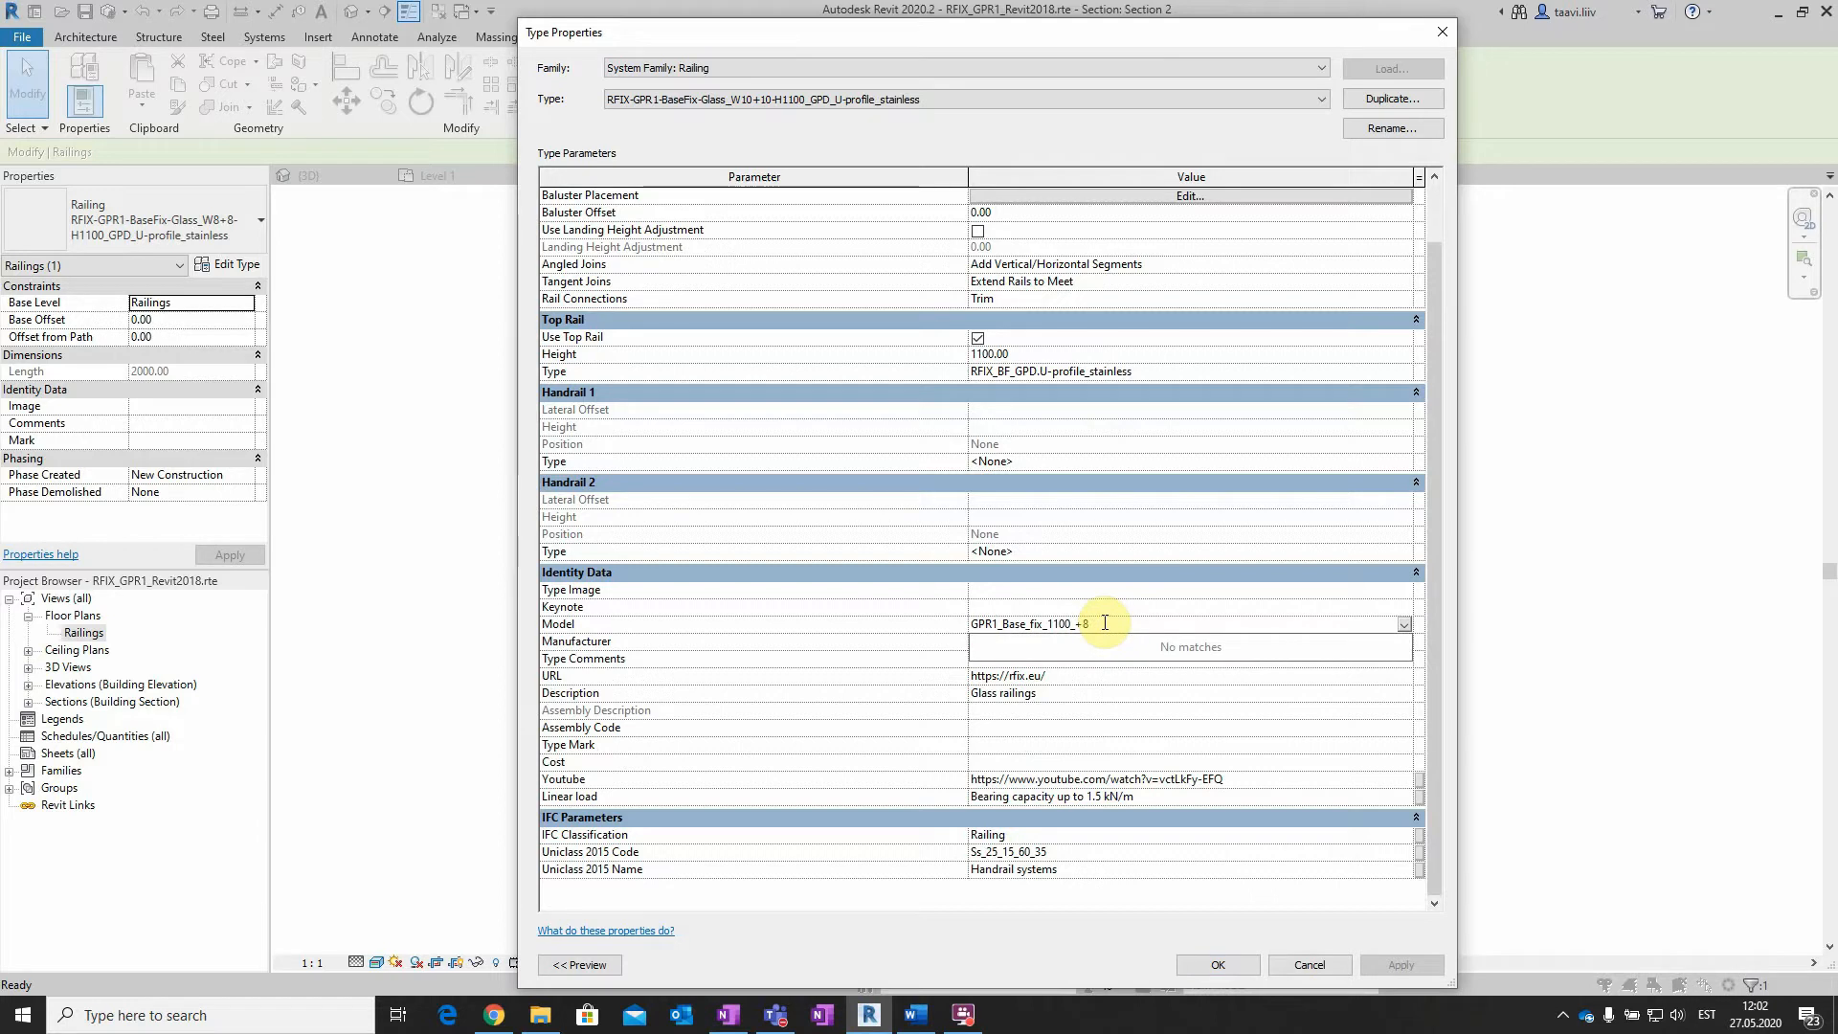
left_click(1104, 623)
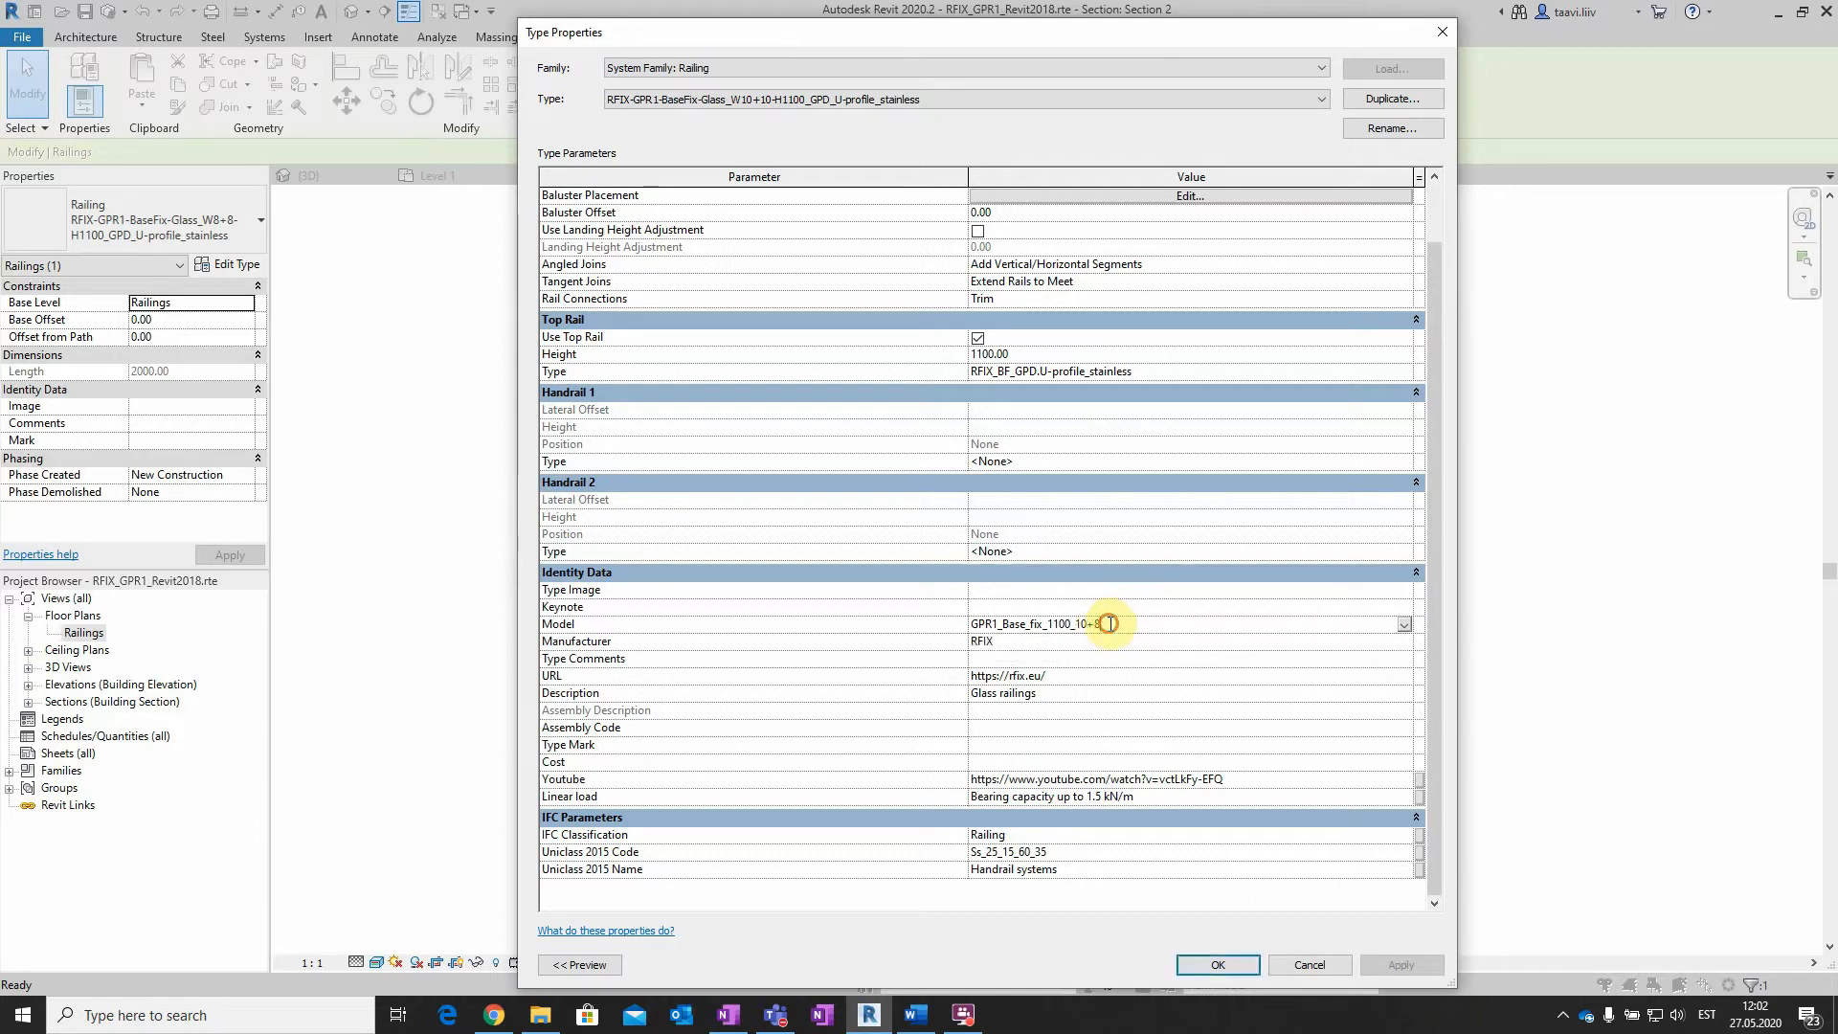
key("BackSpace")
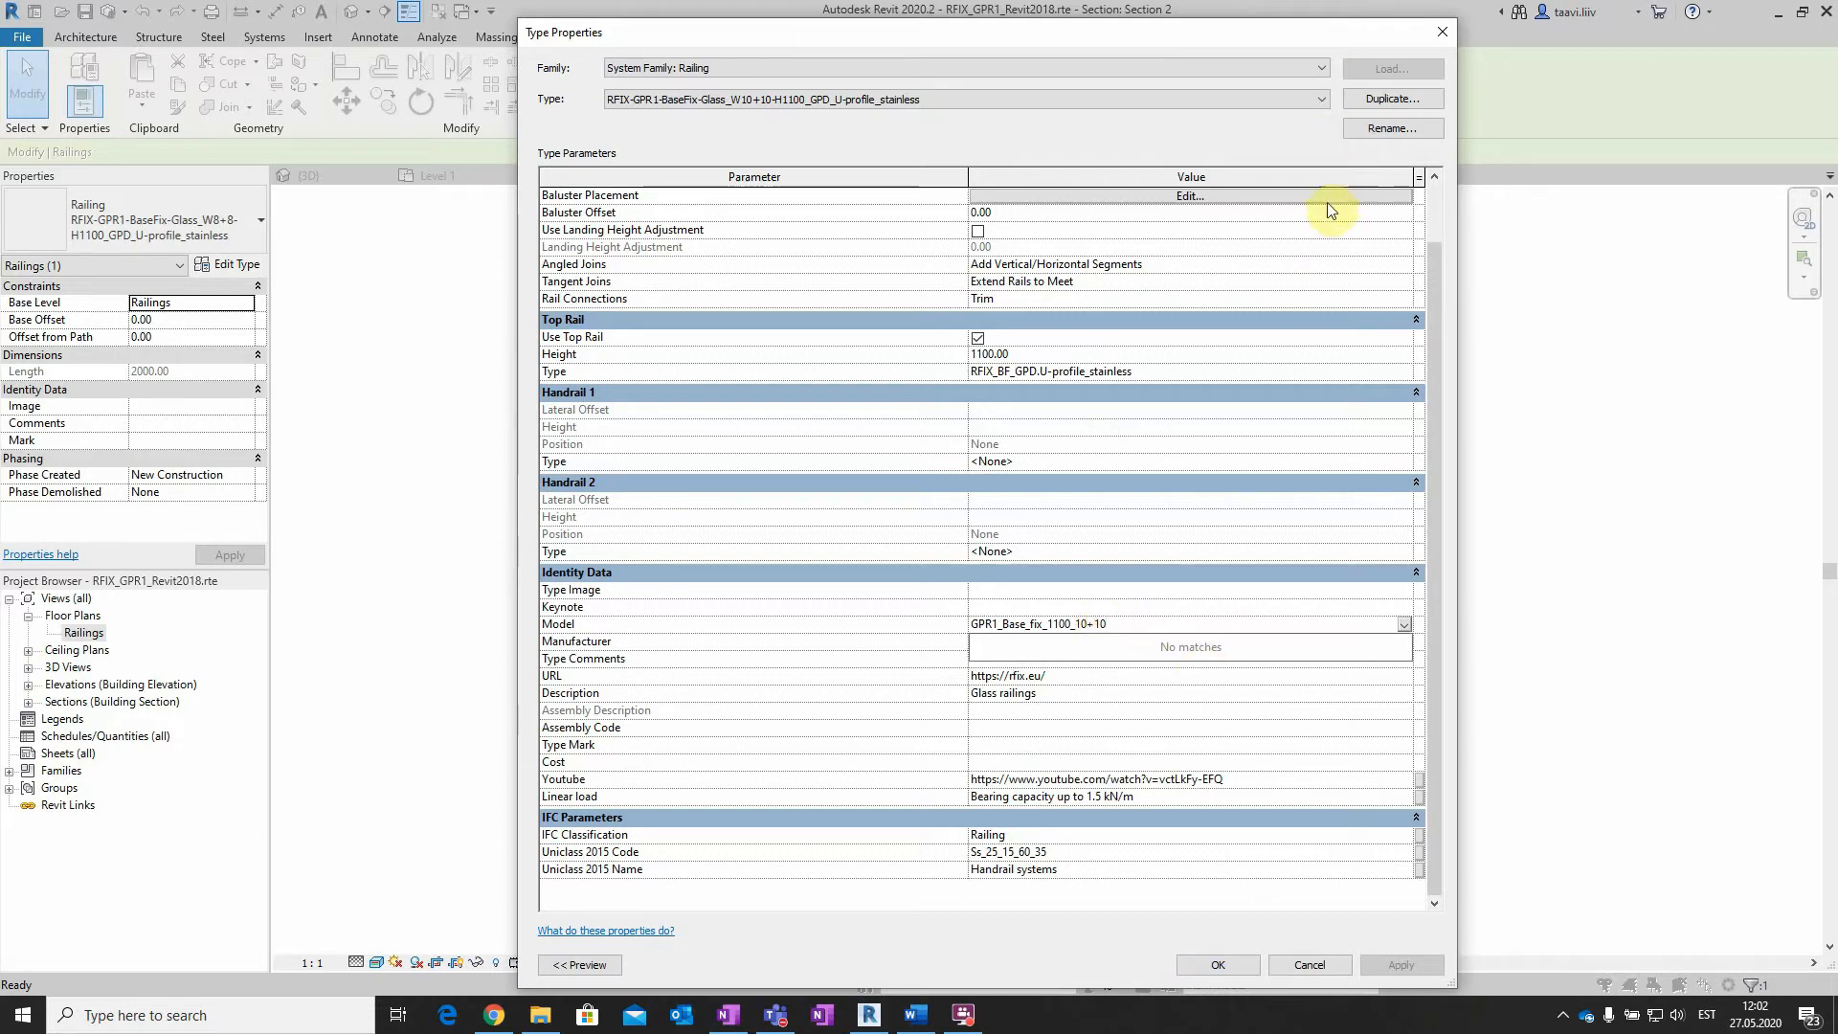
In the rail structure, change the Glass rail's profile to the 10+10mm GPD U-profile version and apply the type changes
scroll(634, 209, "up", 2)
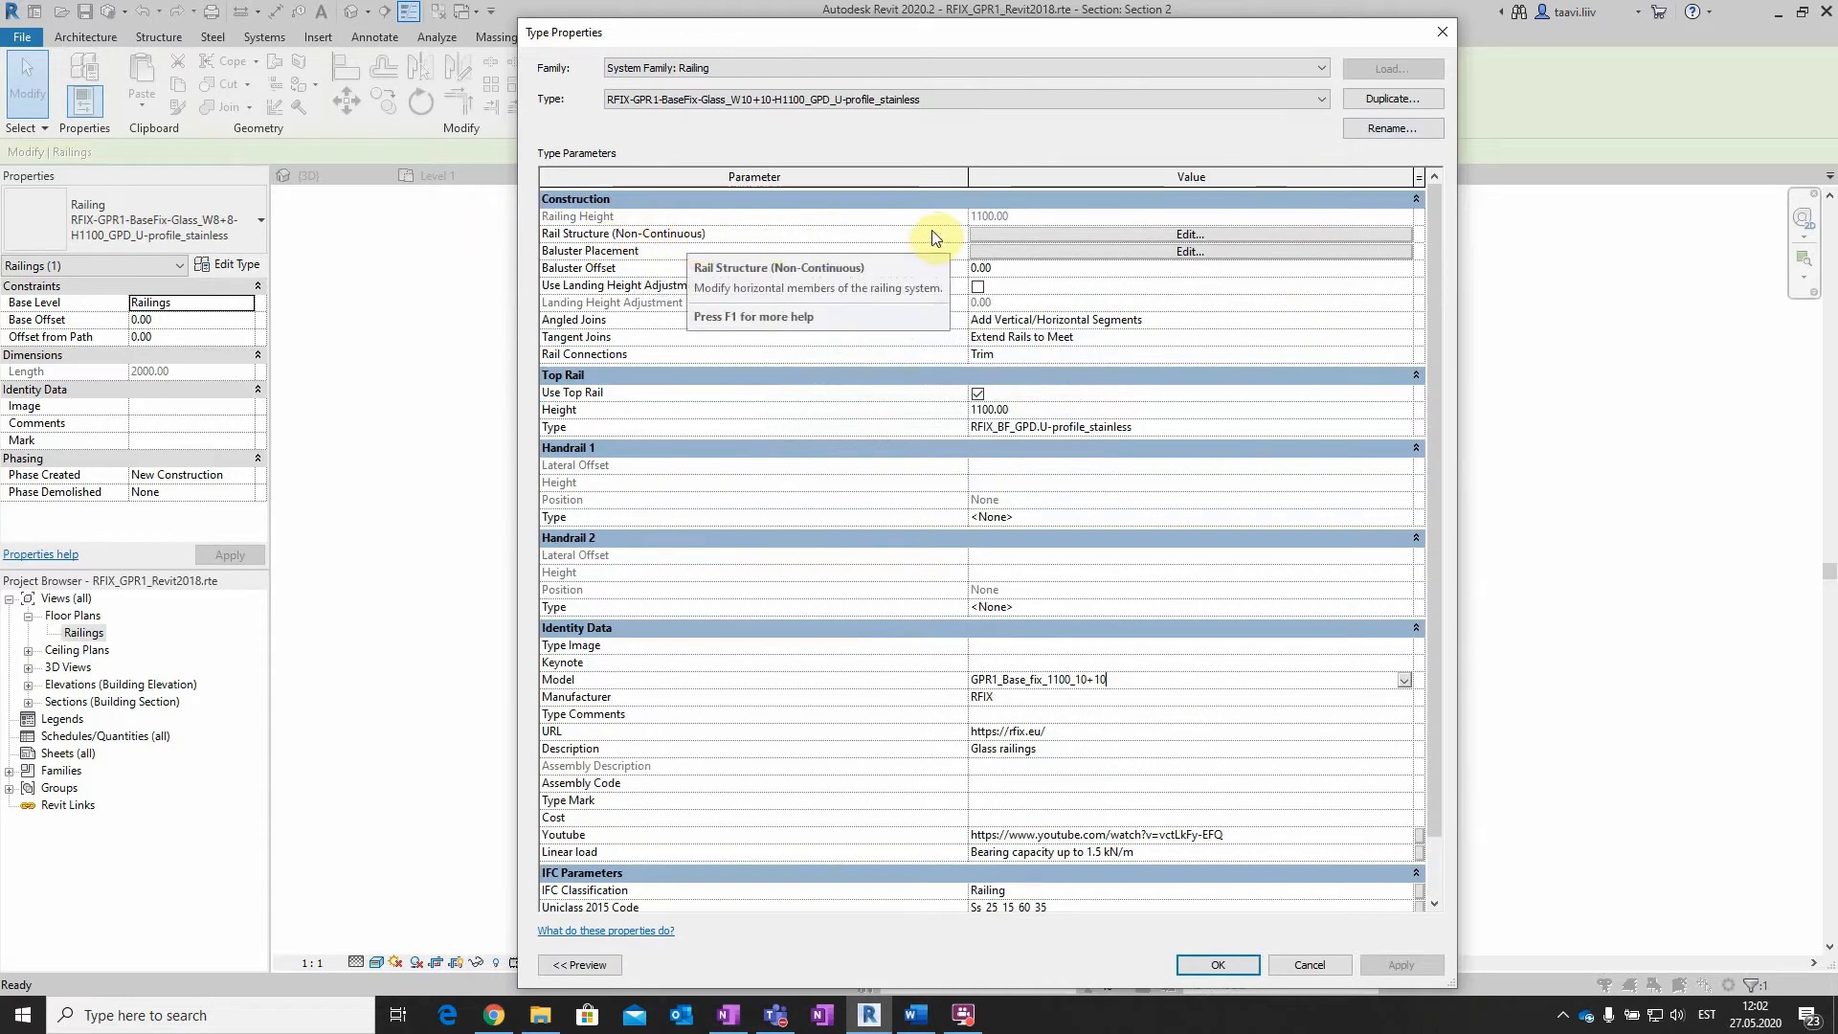
left_click(1190, 235)
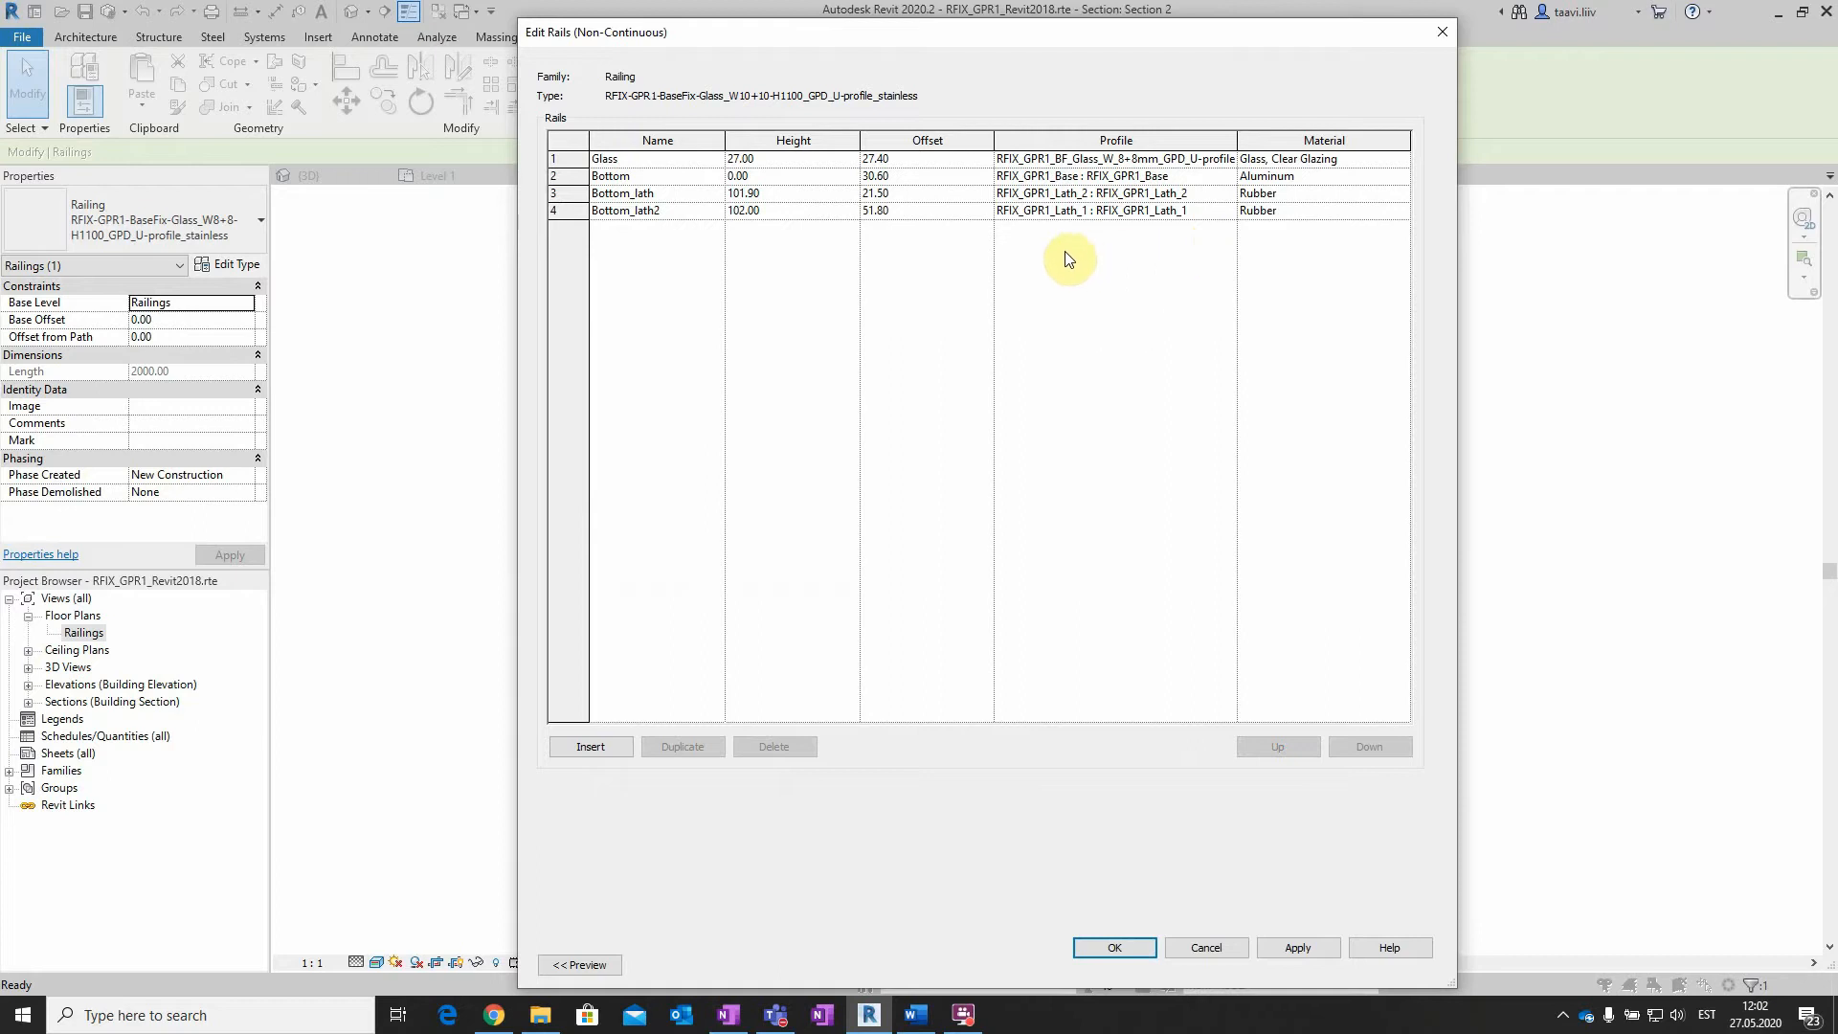
left_click(575, 161)
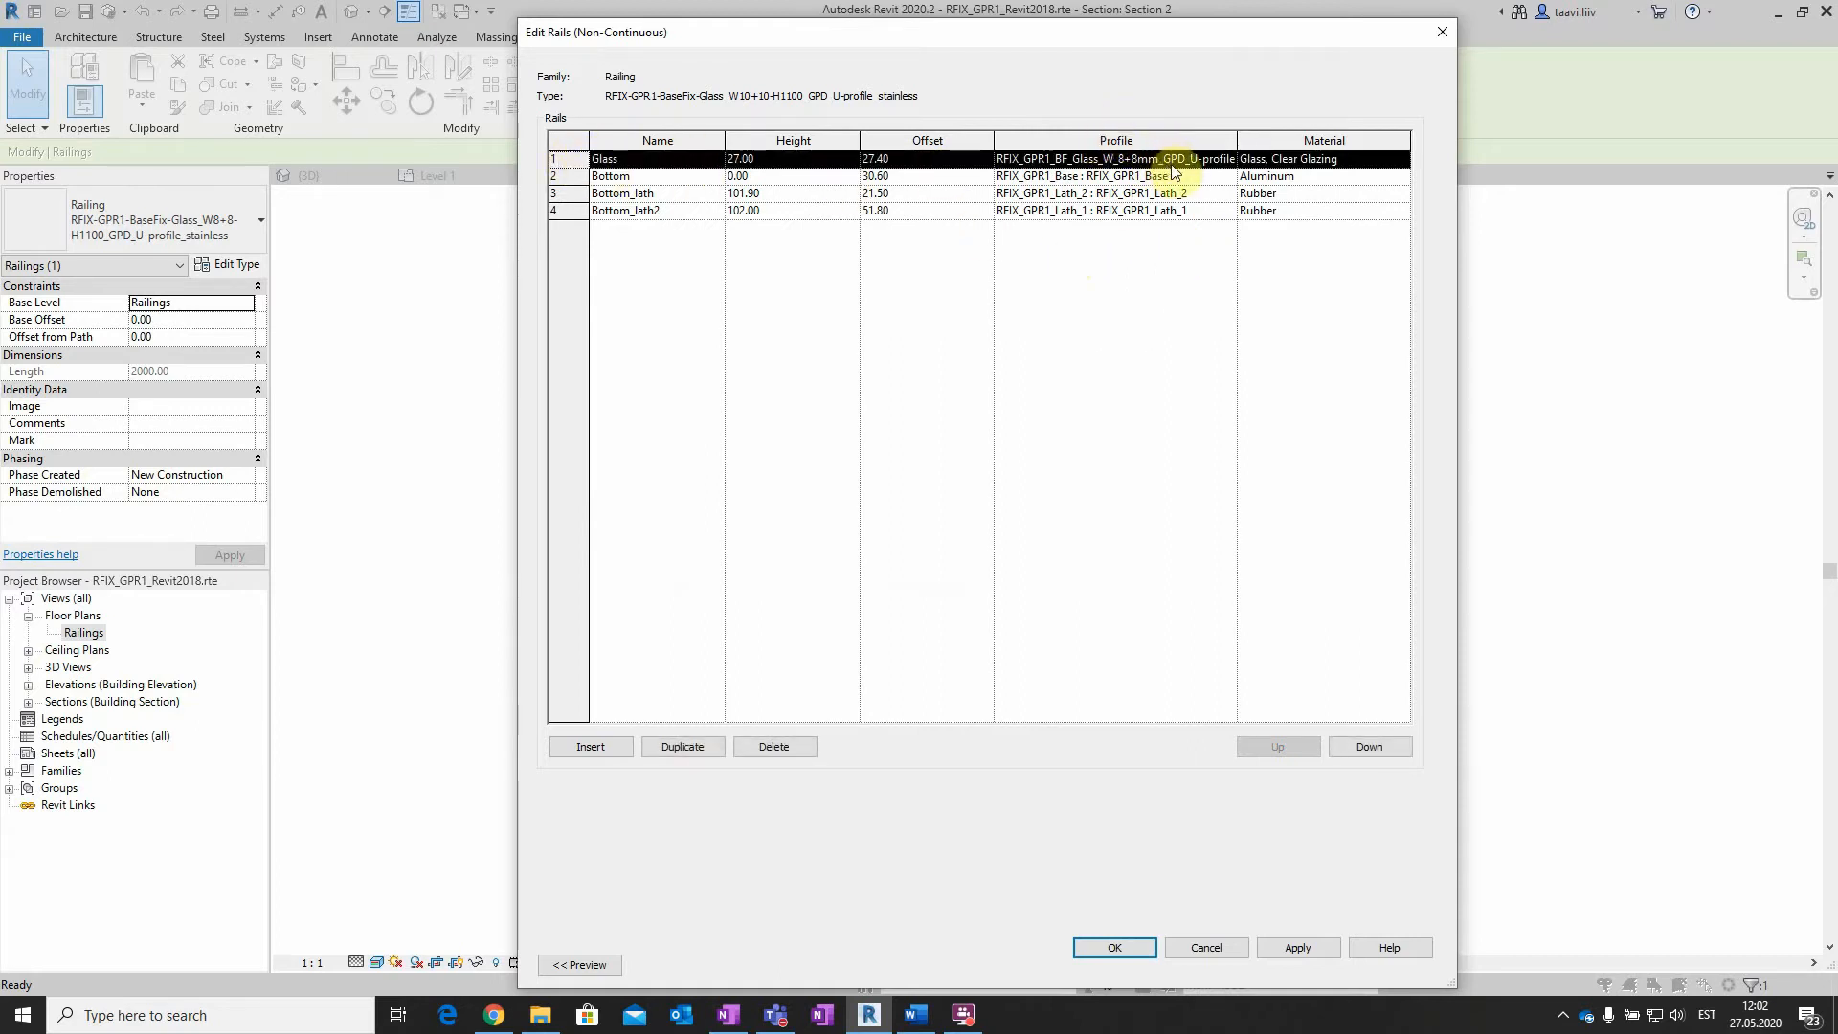
left_click(1215, 160)
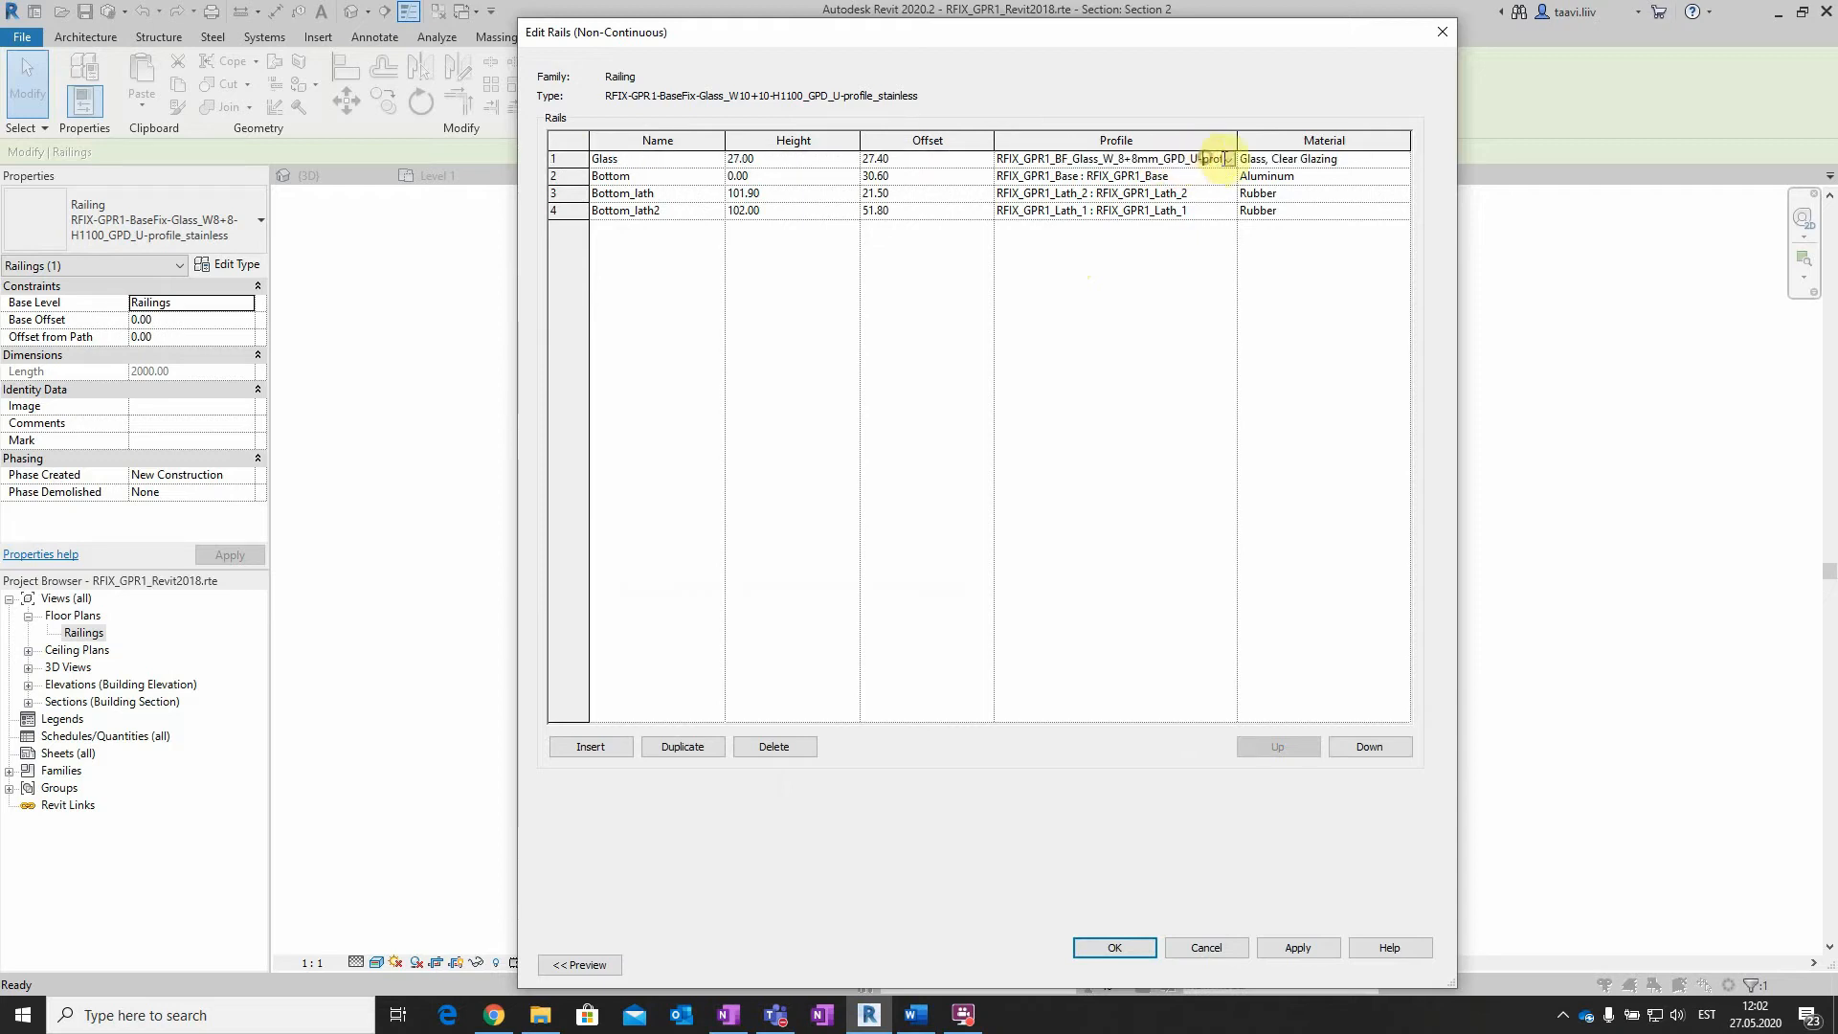
left_click(1227, 159)
left_click(1159, 239)
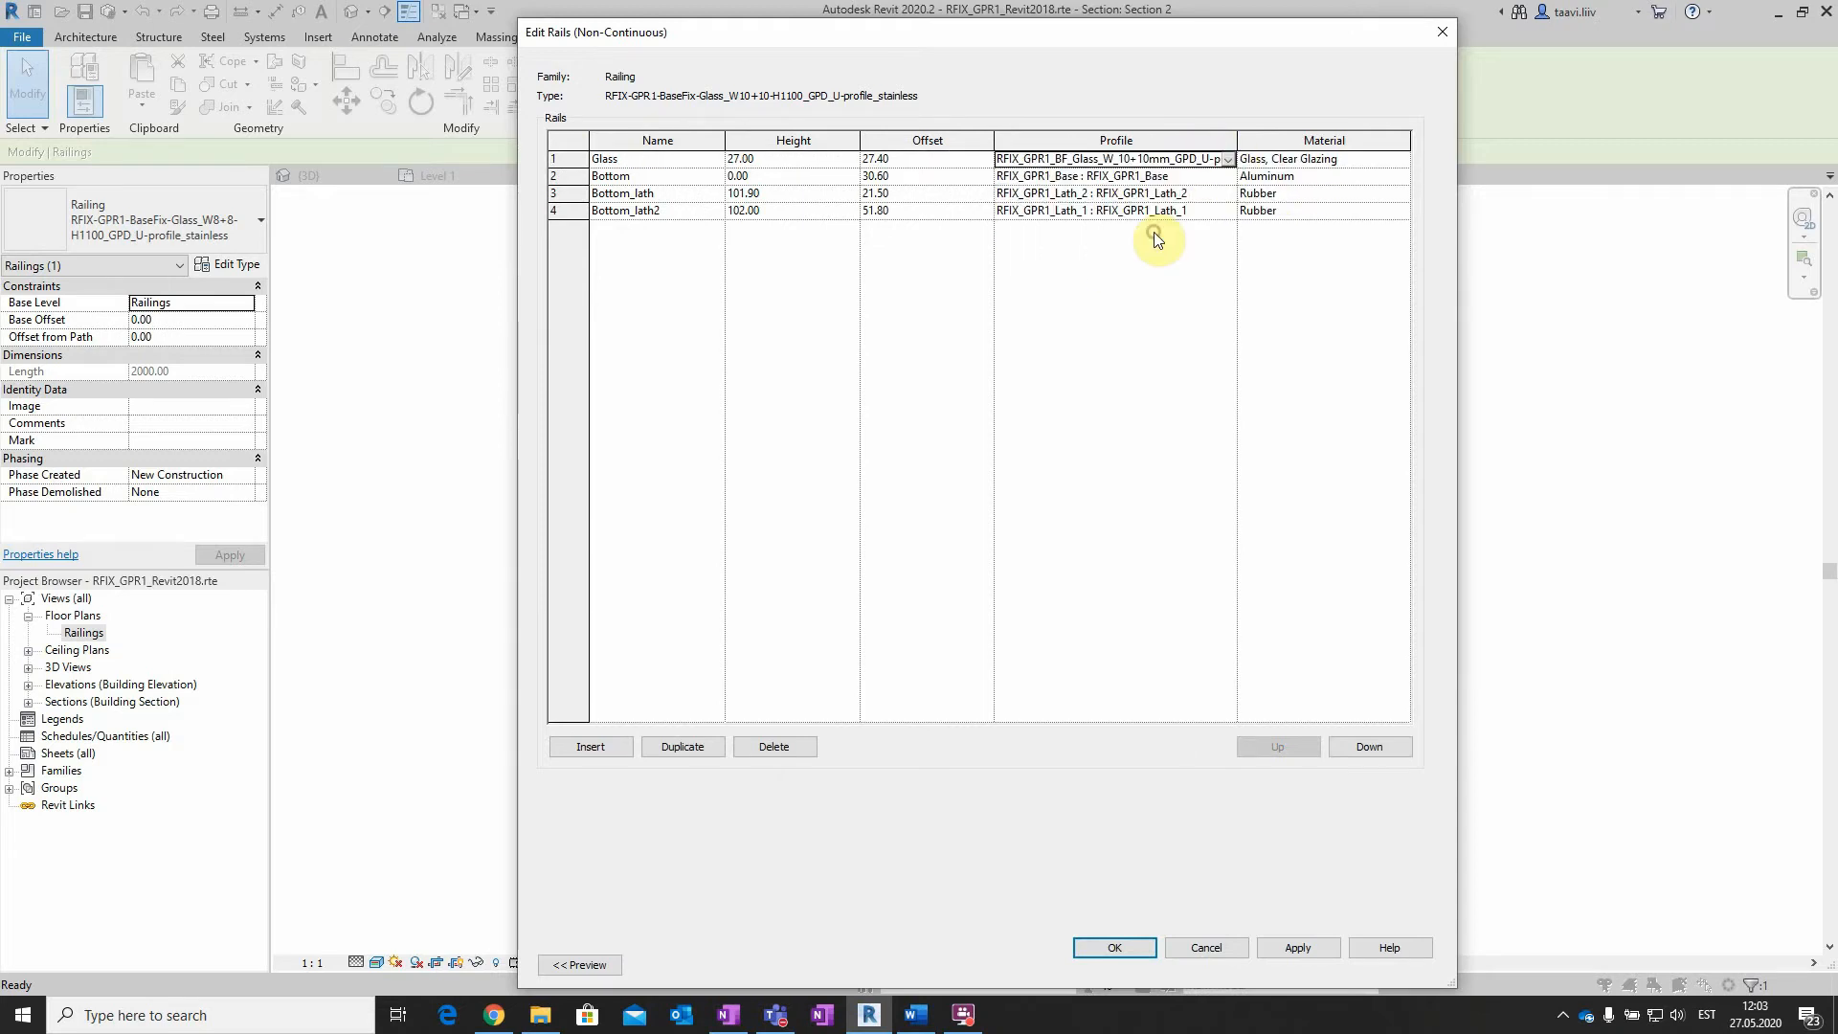
left_click(1125, 946)
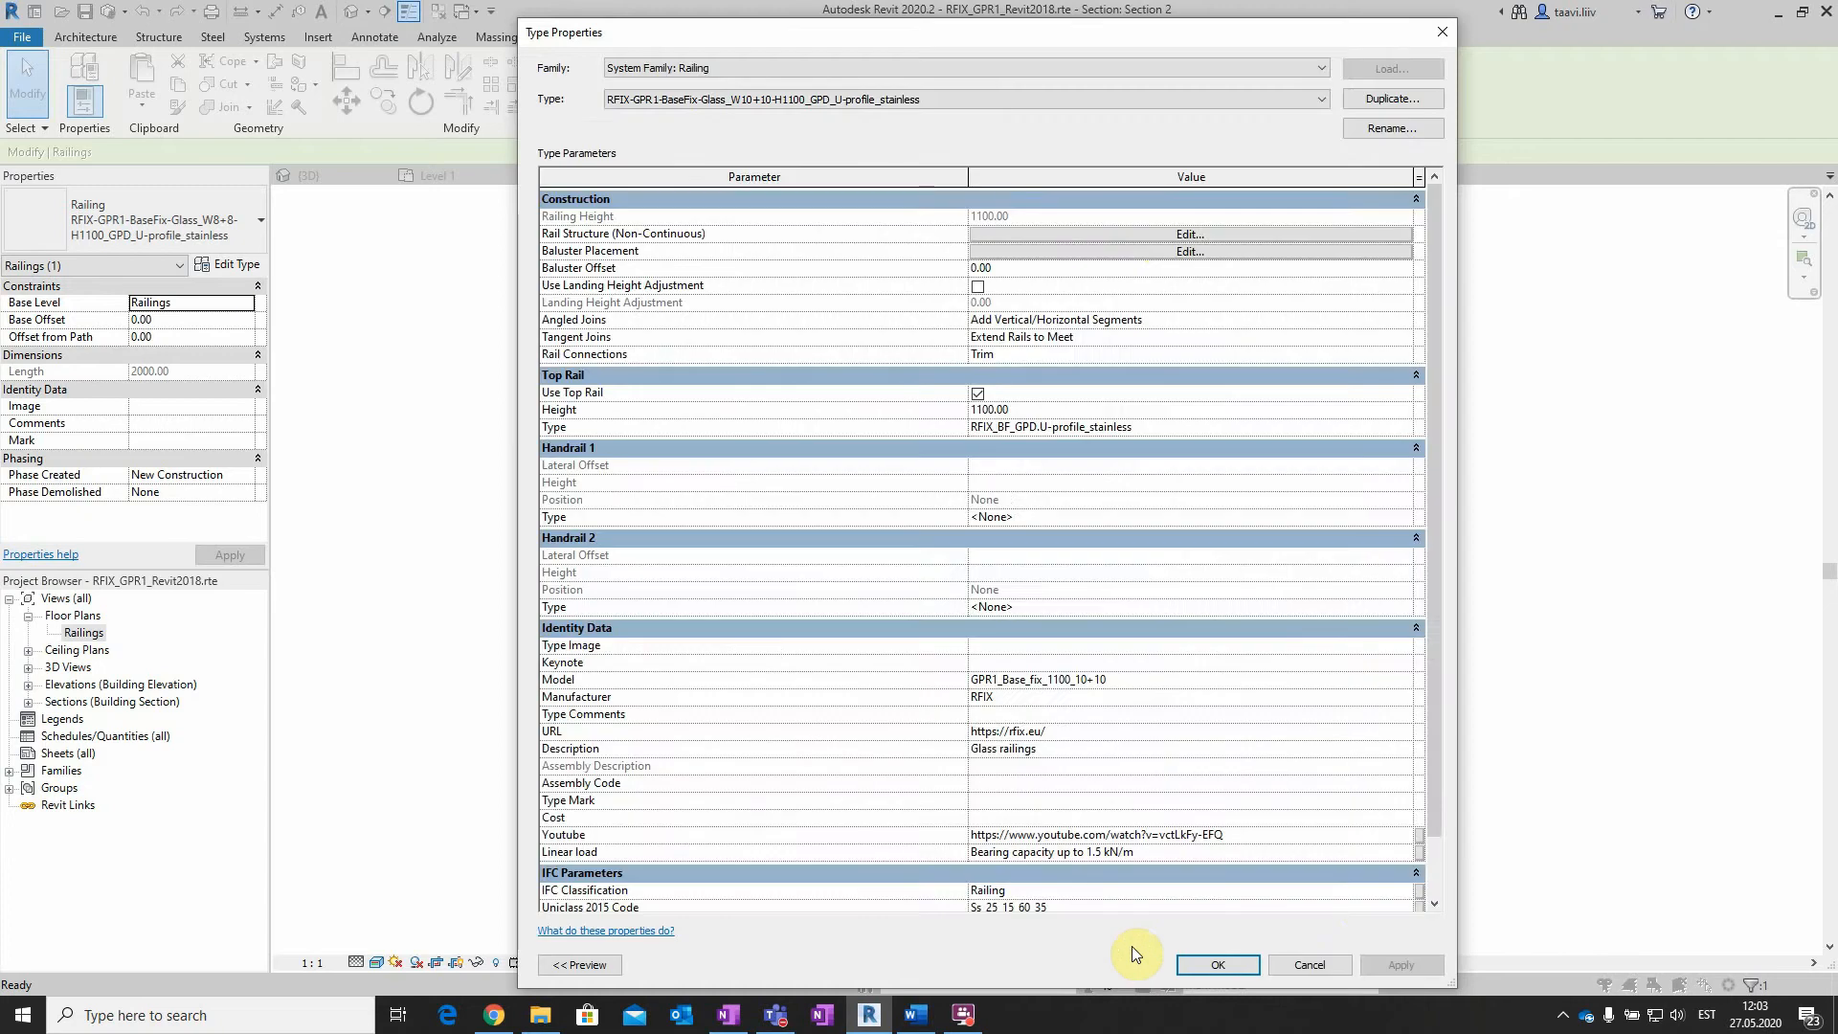
left_click(1210, 952)
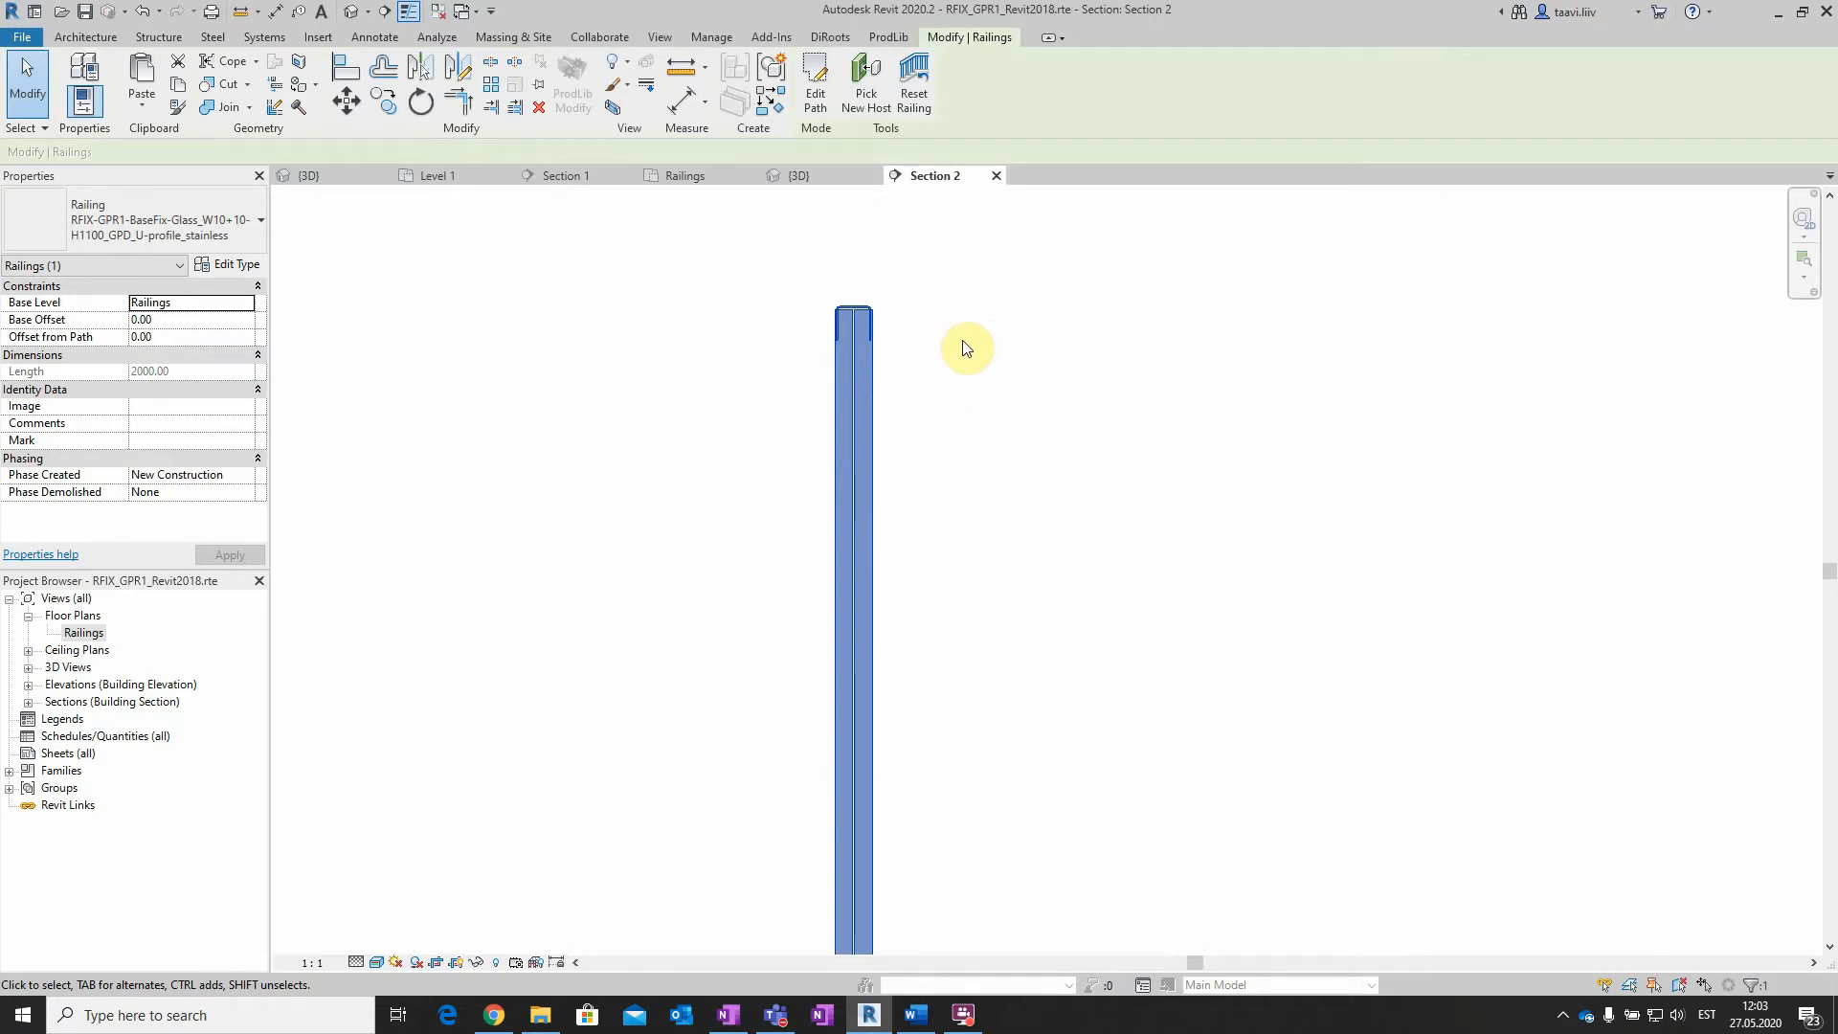
Set the railing's top rail type profile to RFIX_BF_GPD.U-profile_stainless : U.215_10+10 and apply the type changes
scroll(870, 307, "up", 4)
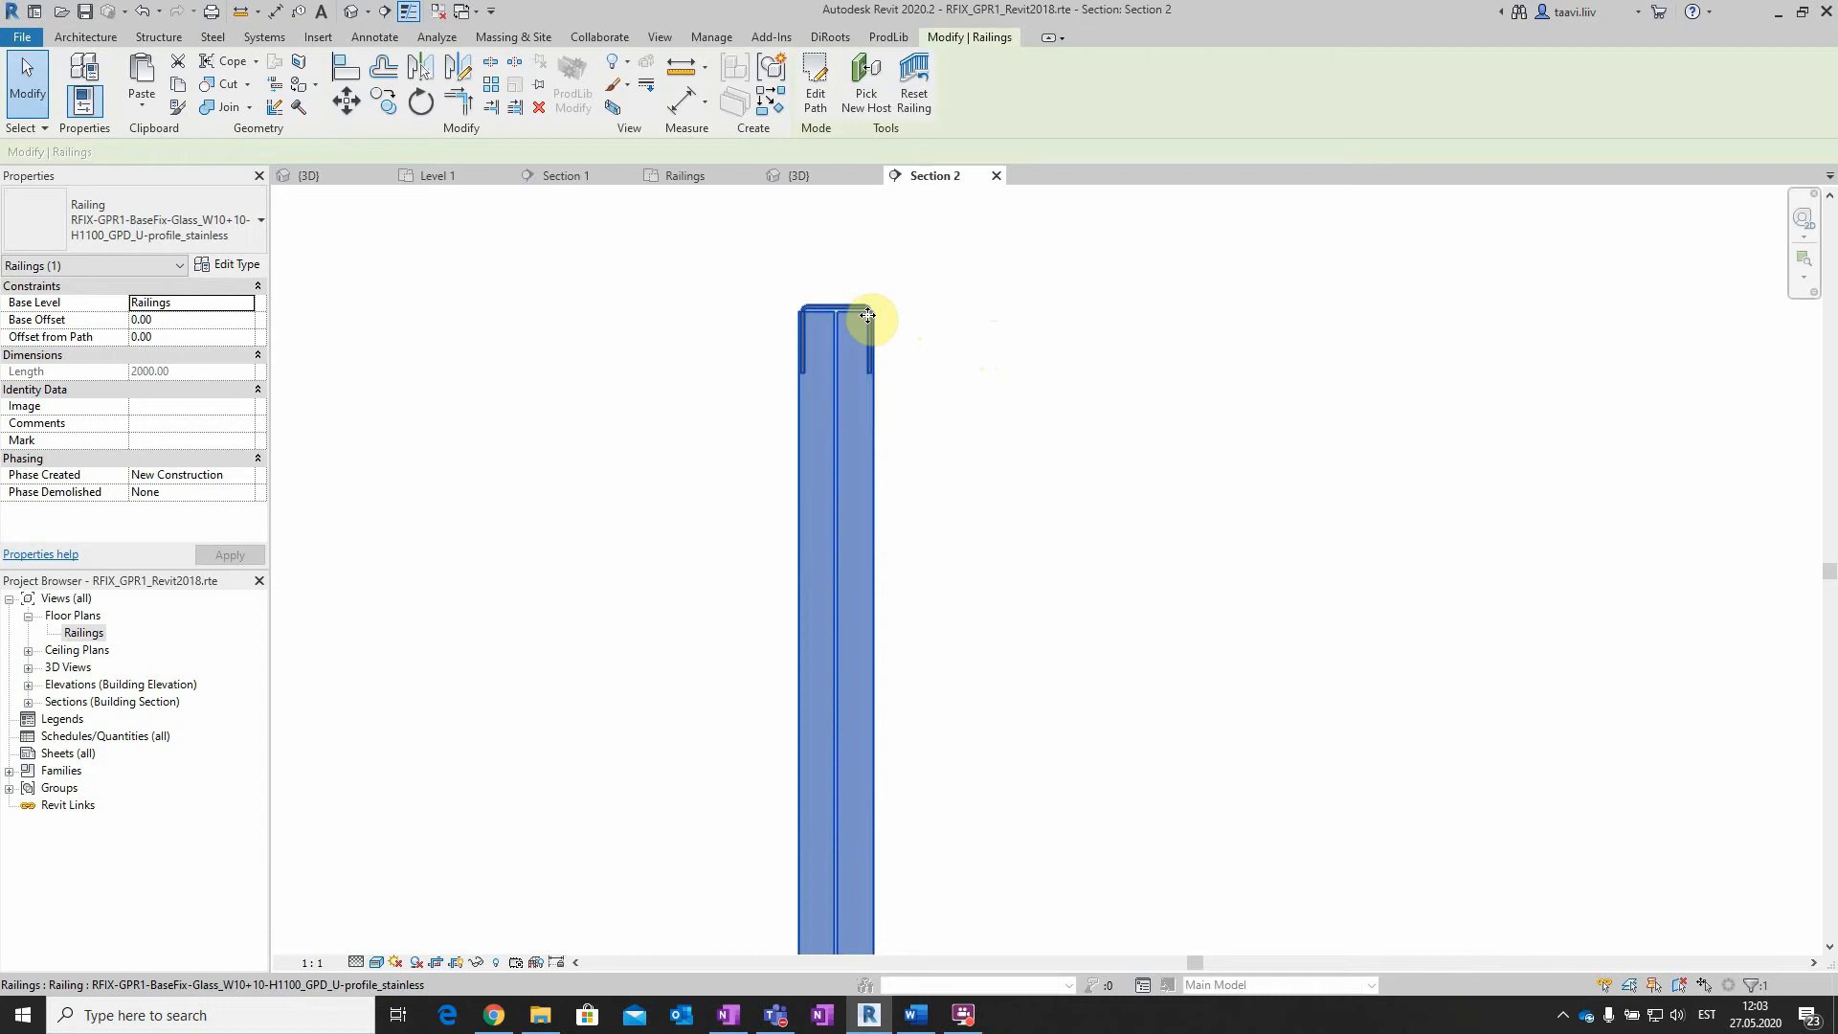
left_click(886, 479)
left_click(875, 471)
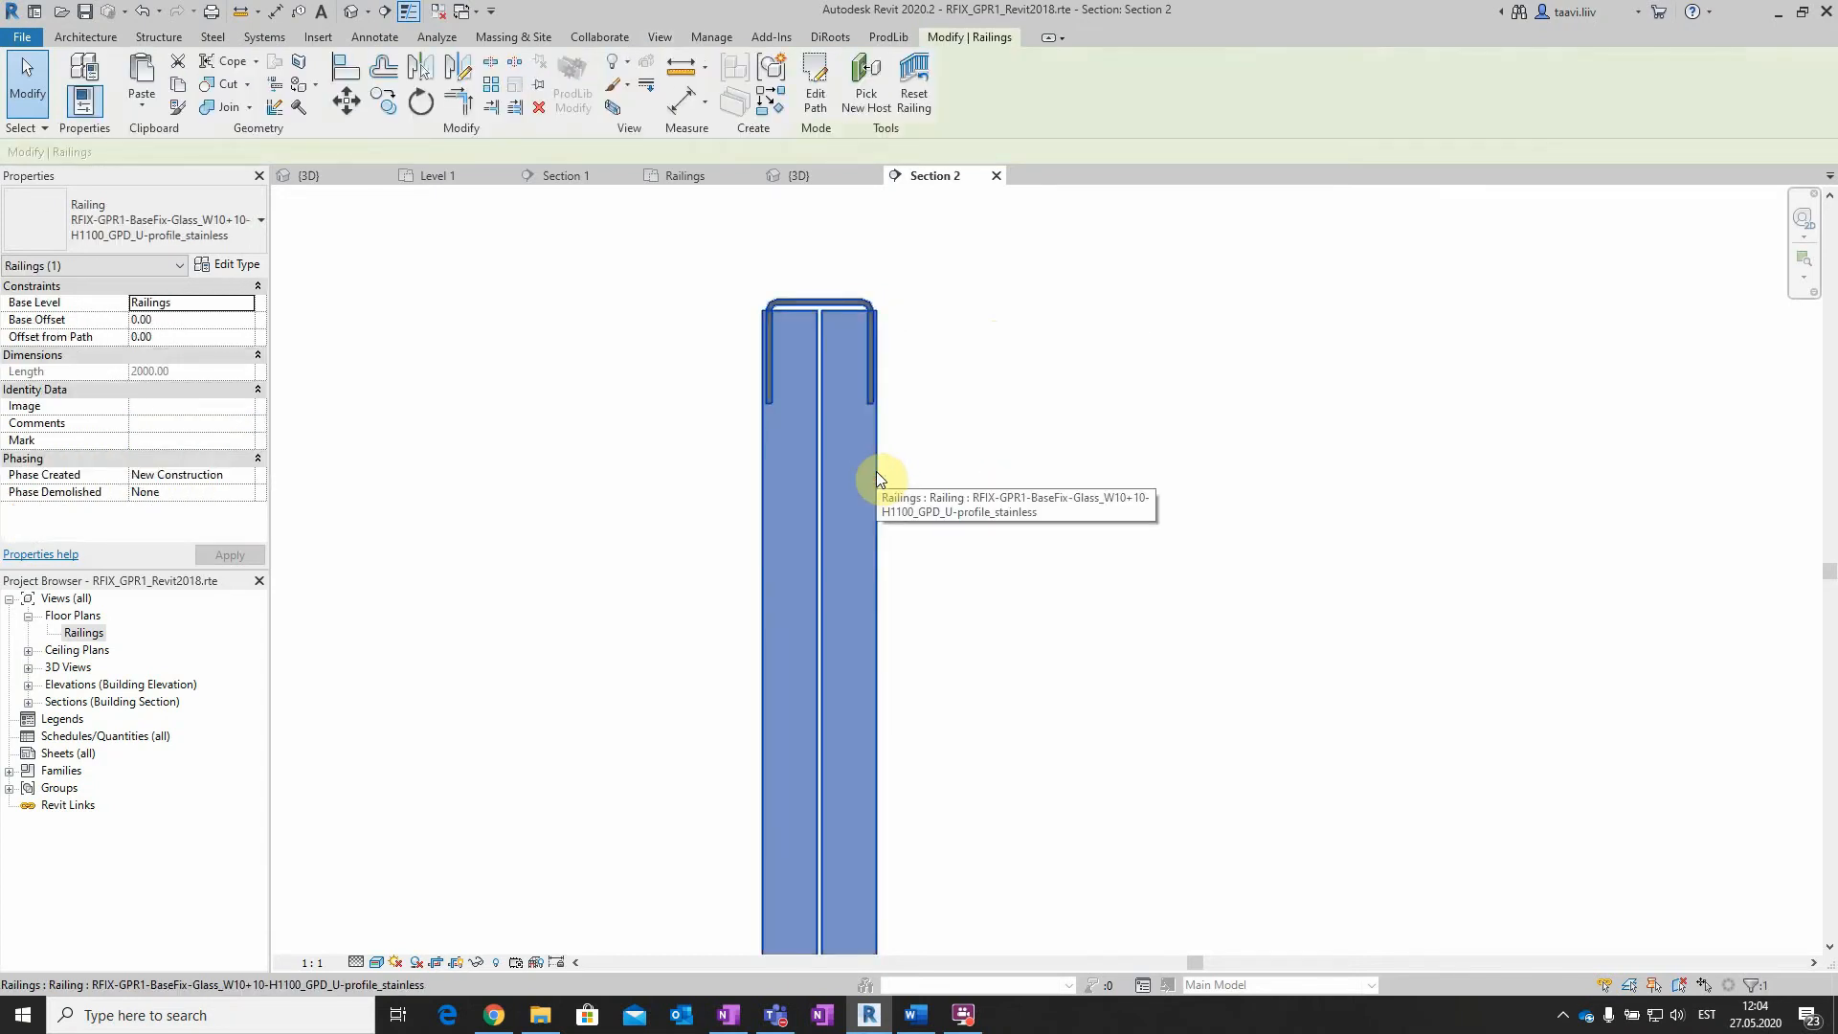
left_click(241, 264)
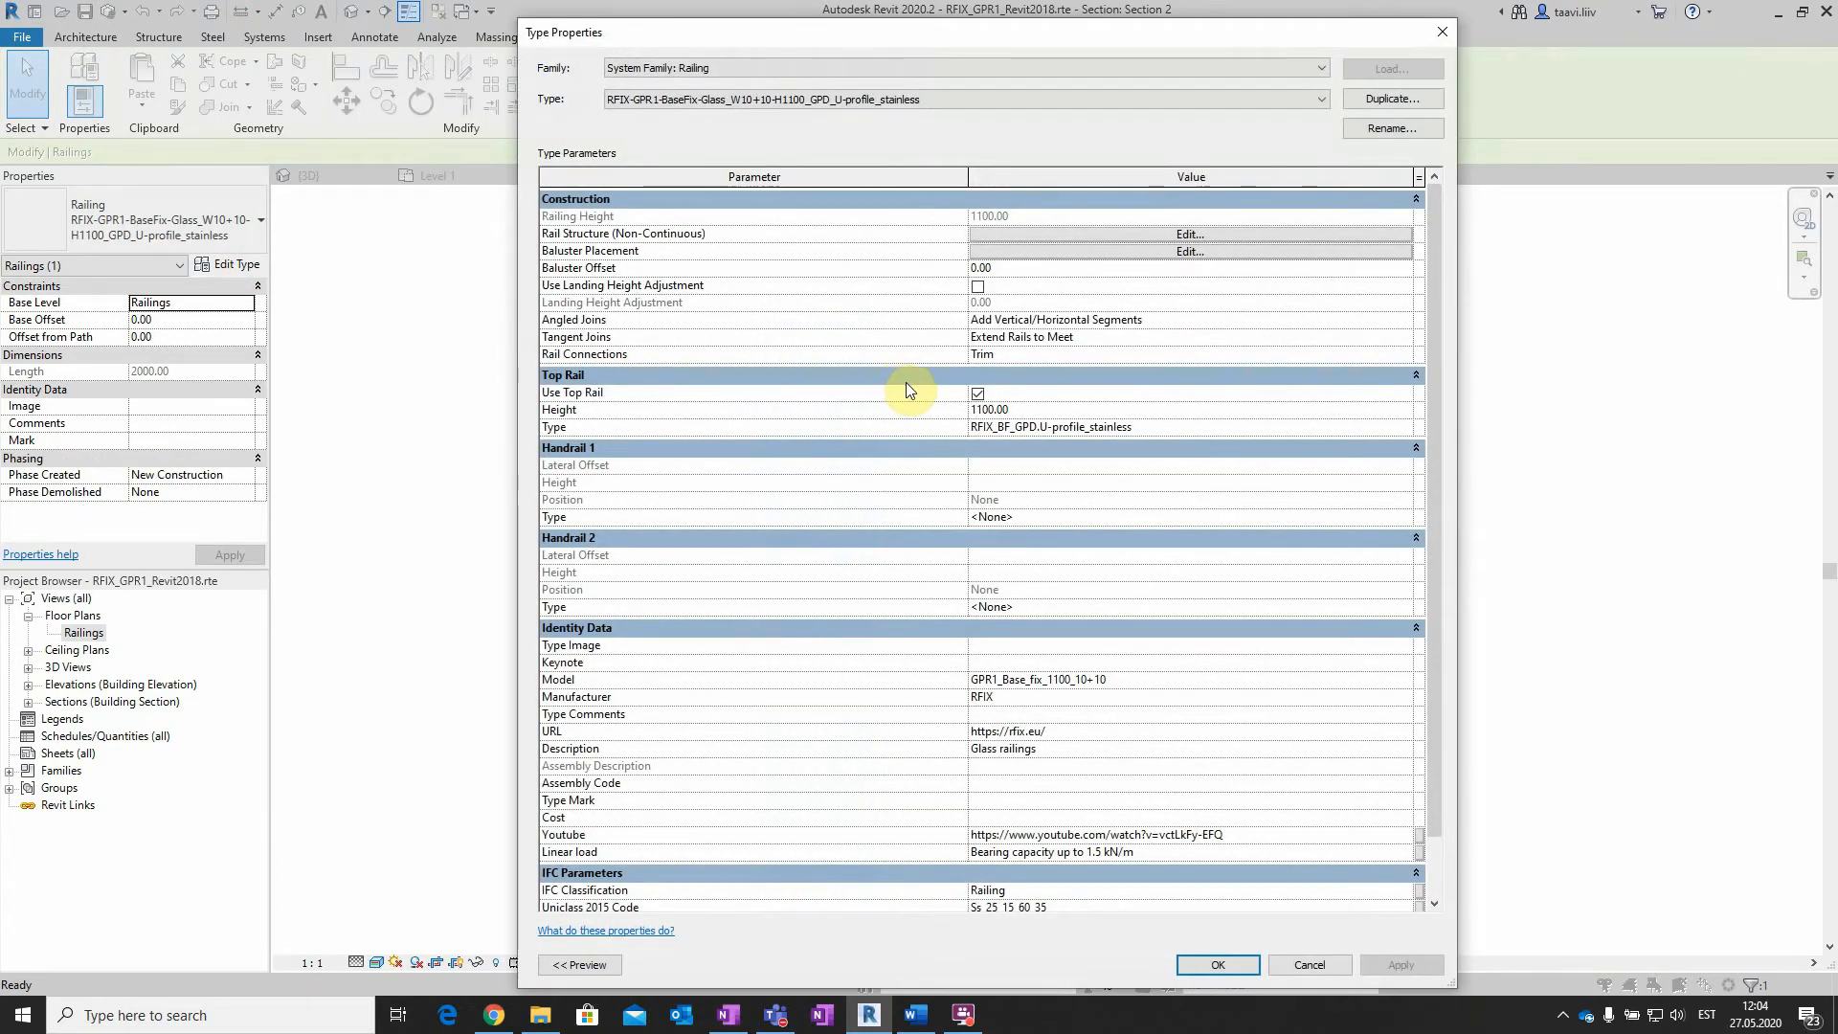
left_click(1125, 427)
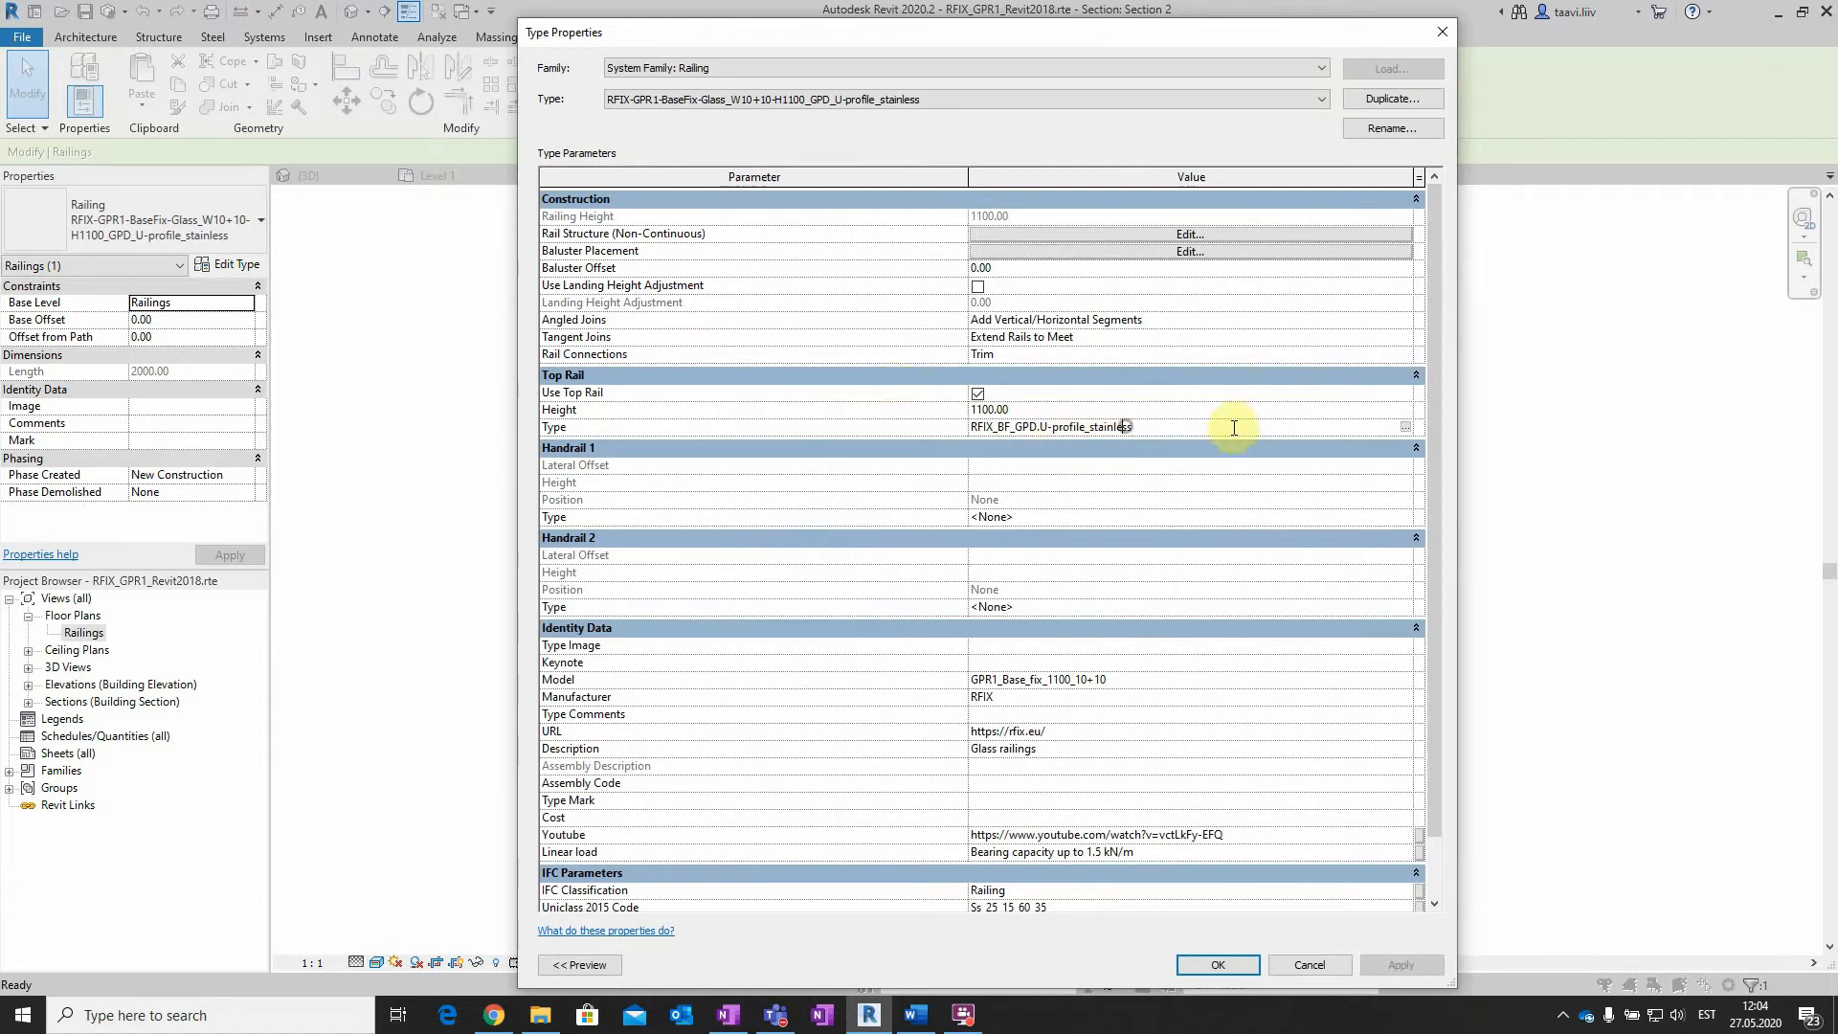
left_click(1405, 427)
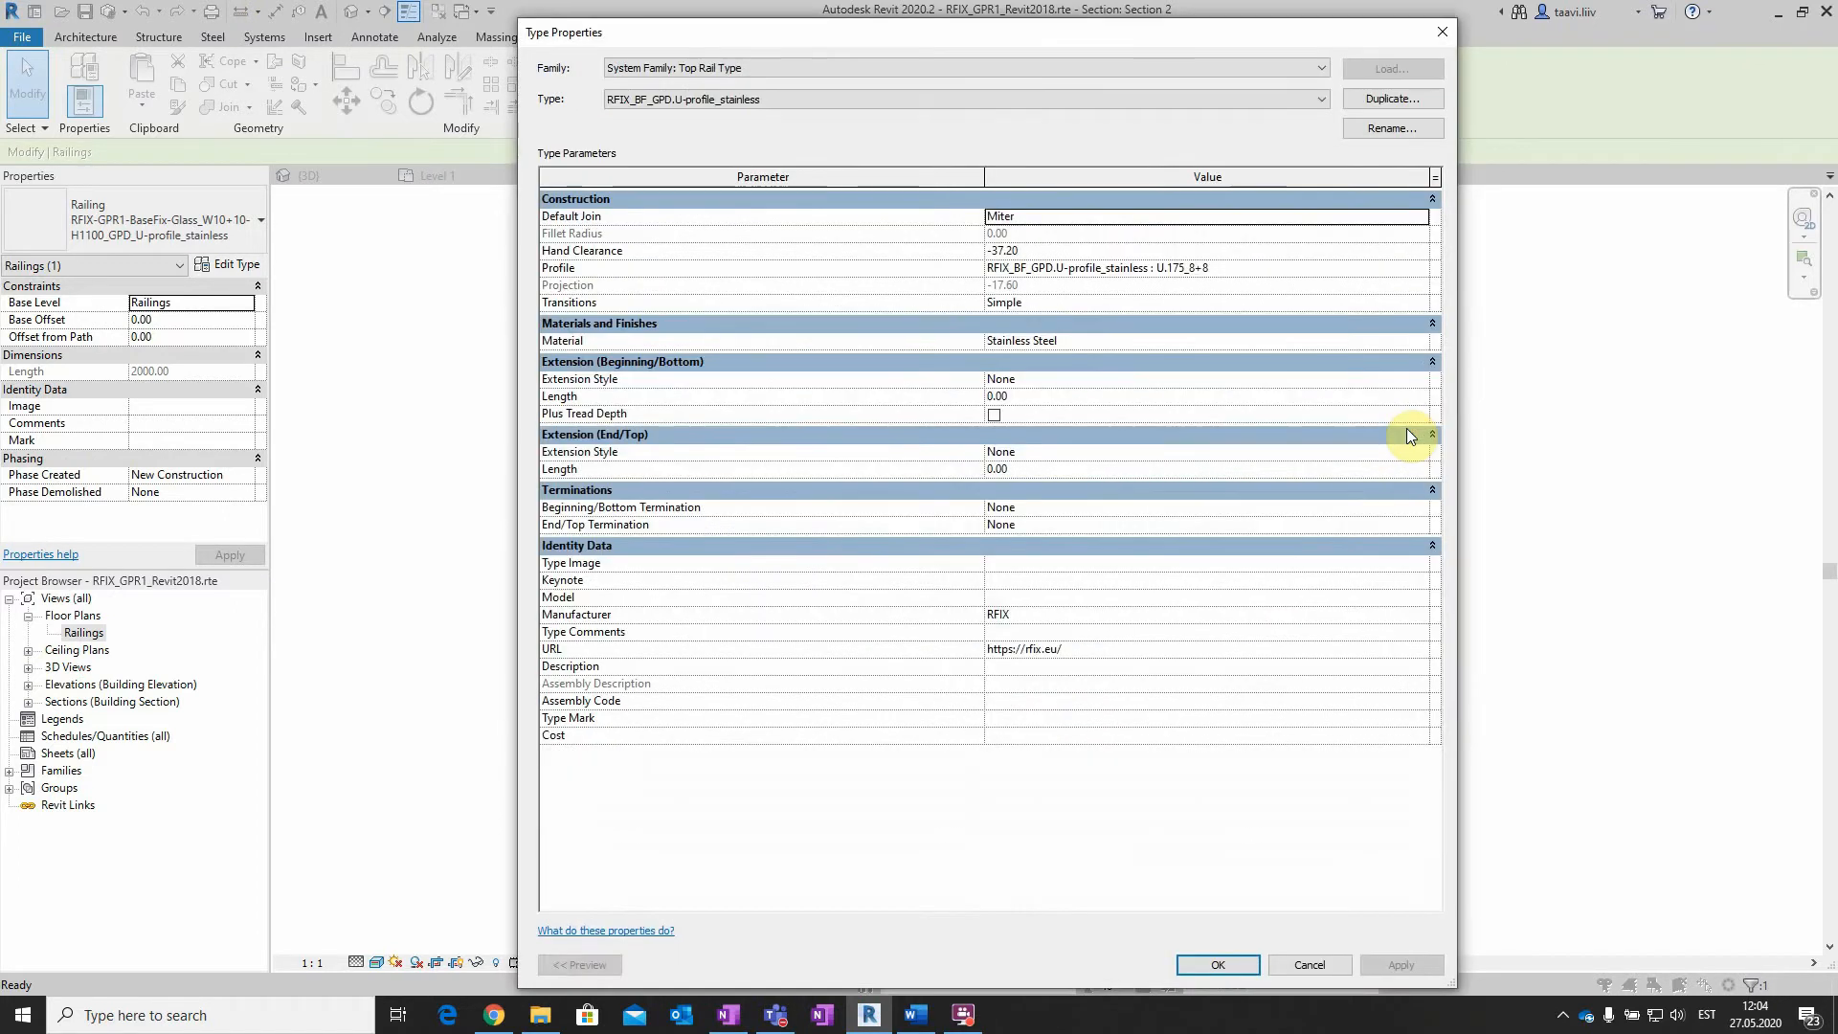
left_click(1215, 269)
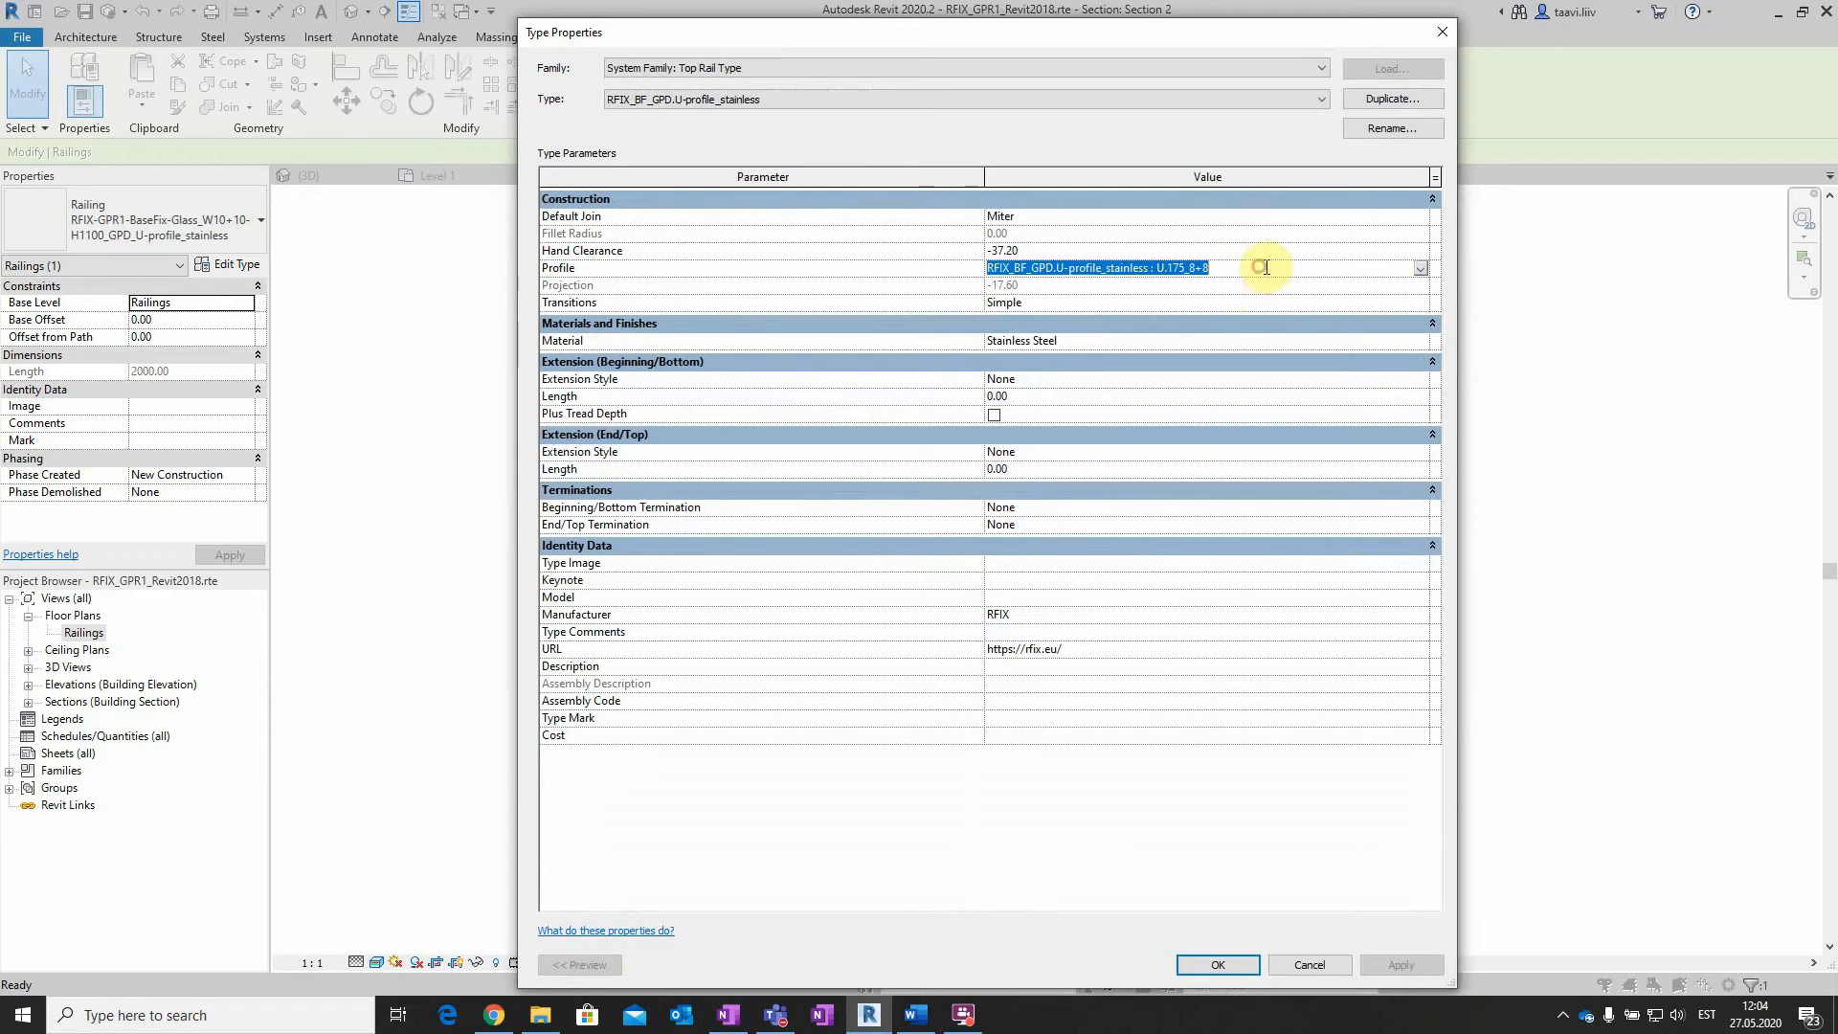
left_click(1417, 268)
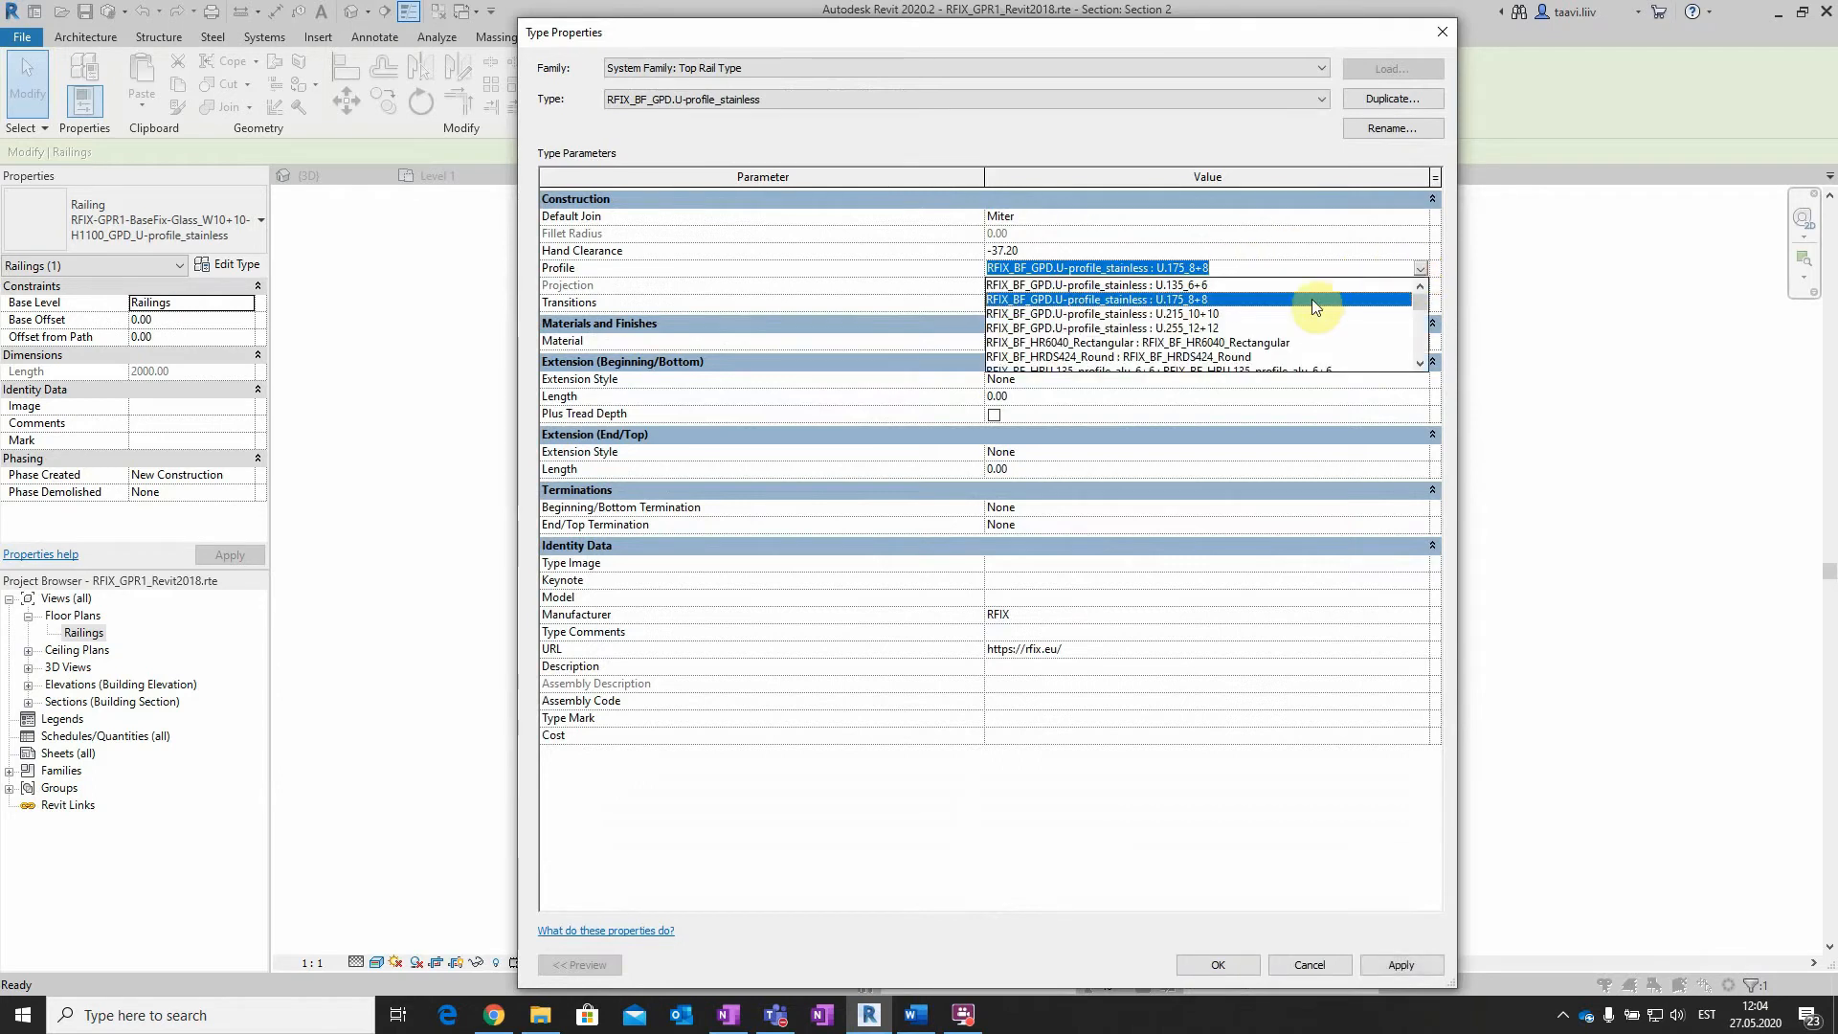
left_click(1196, 314)
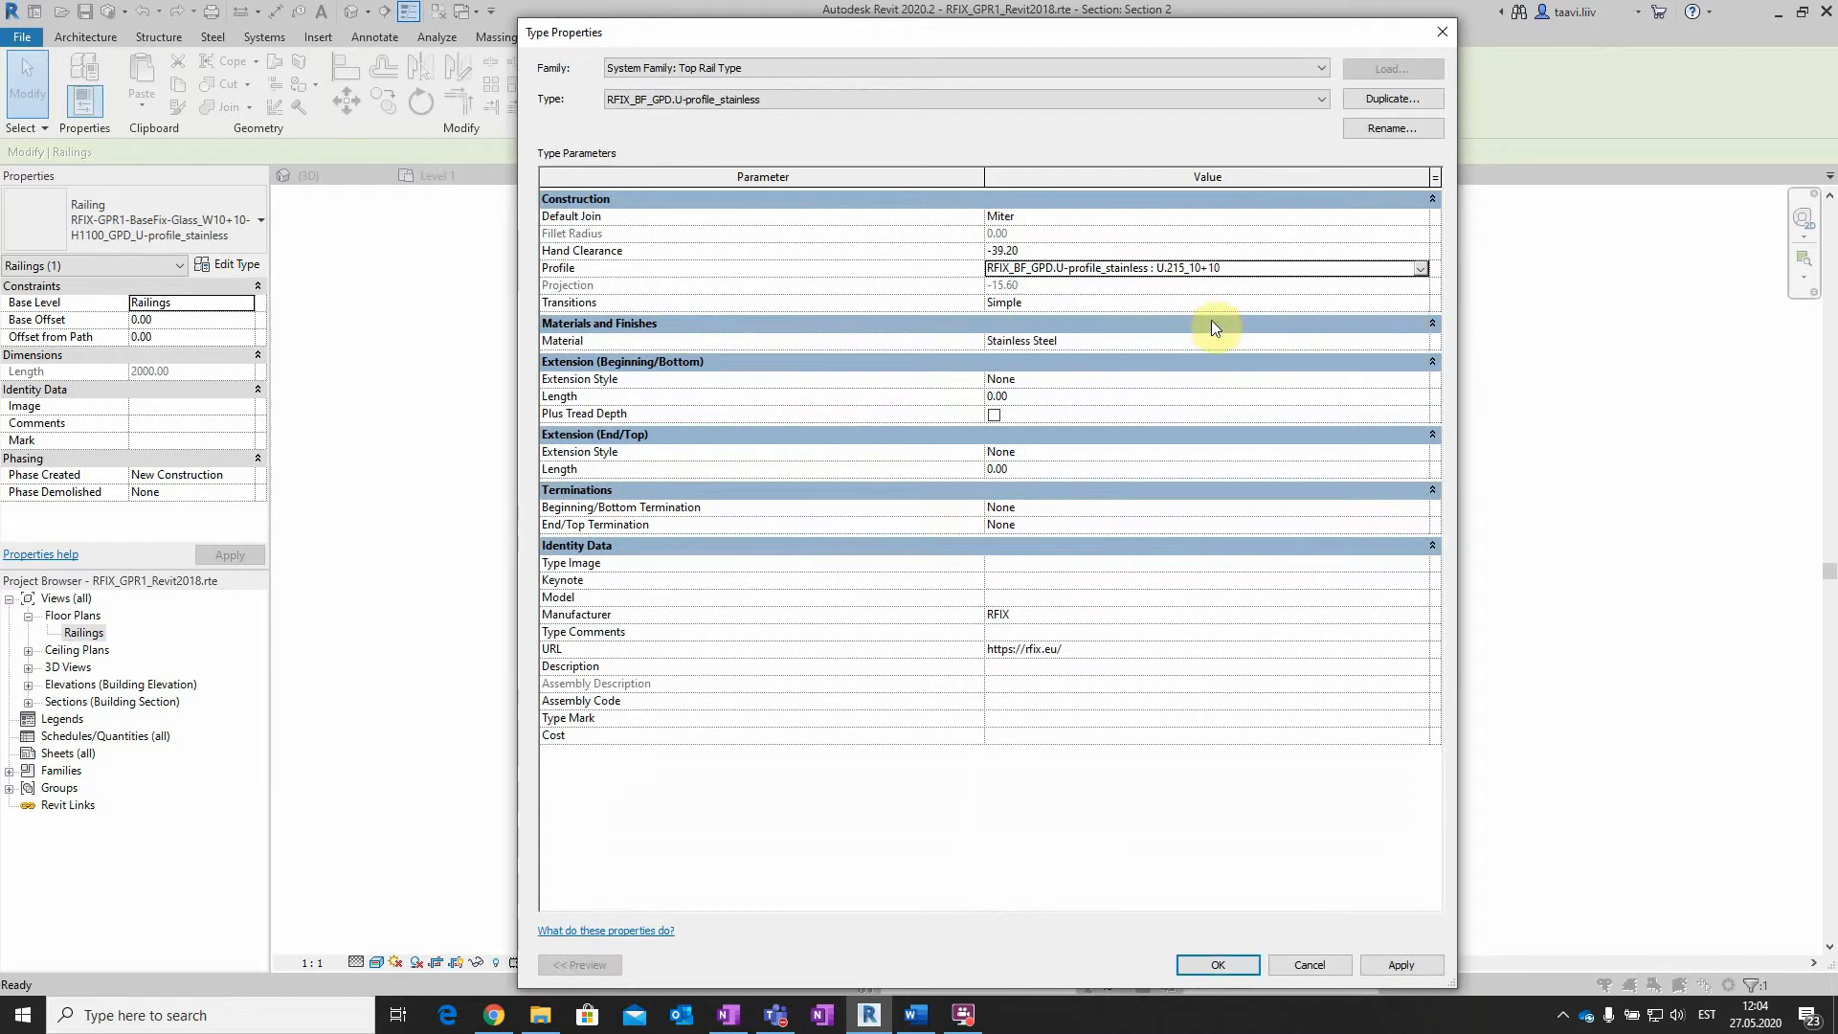
left_click(1217, 965)
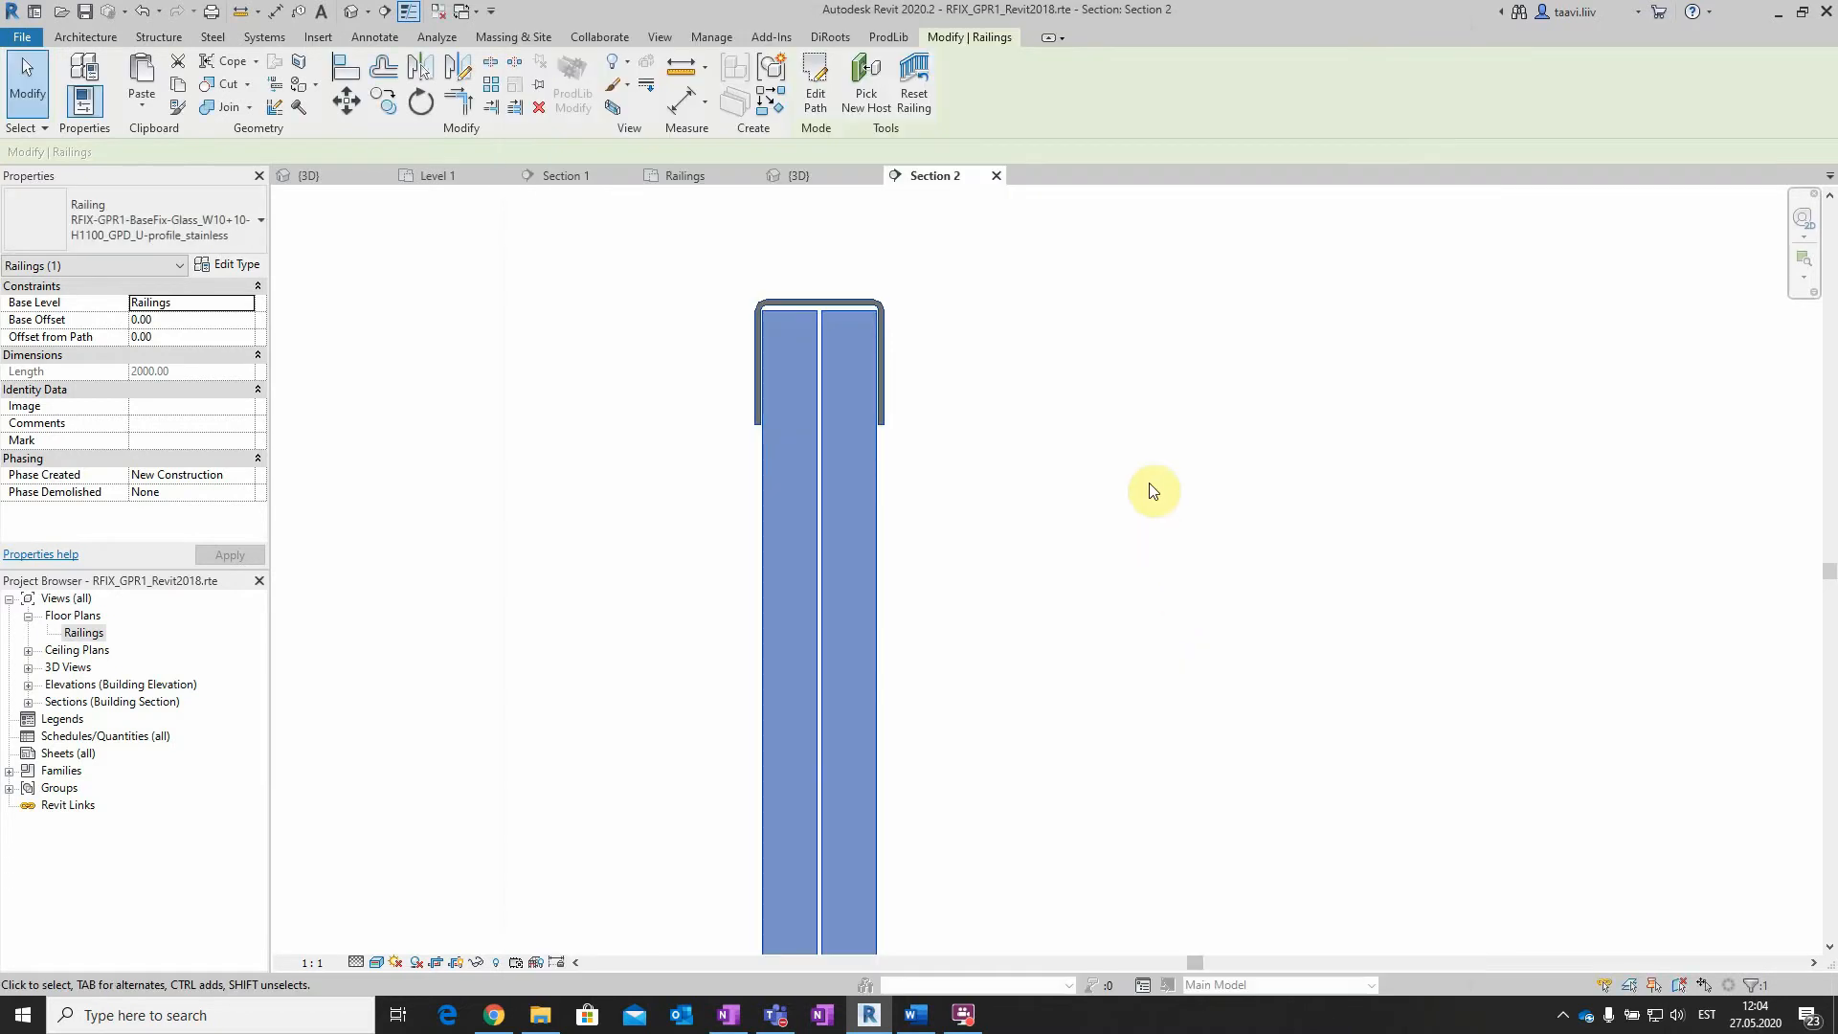
middle_click_drag(1155, 680, 1120, 561)
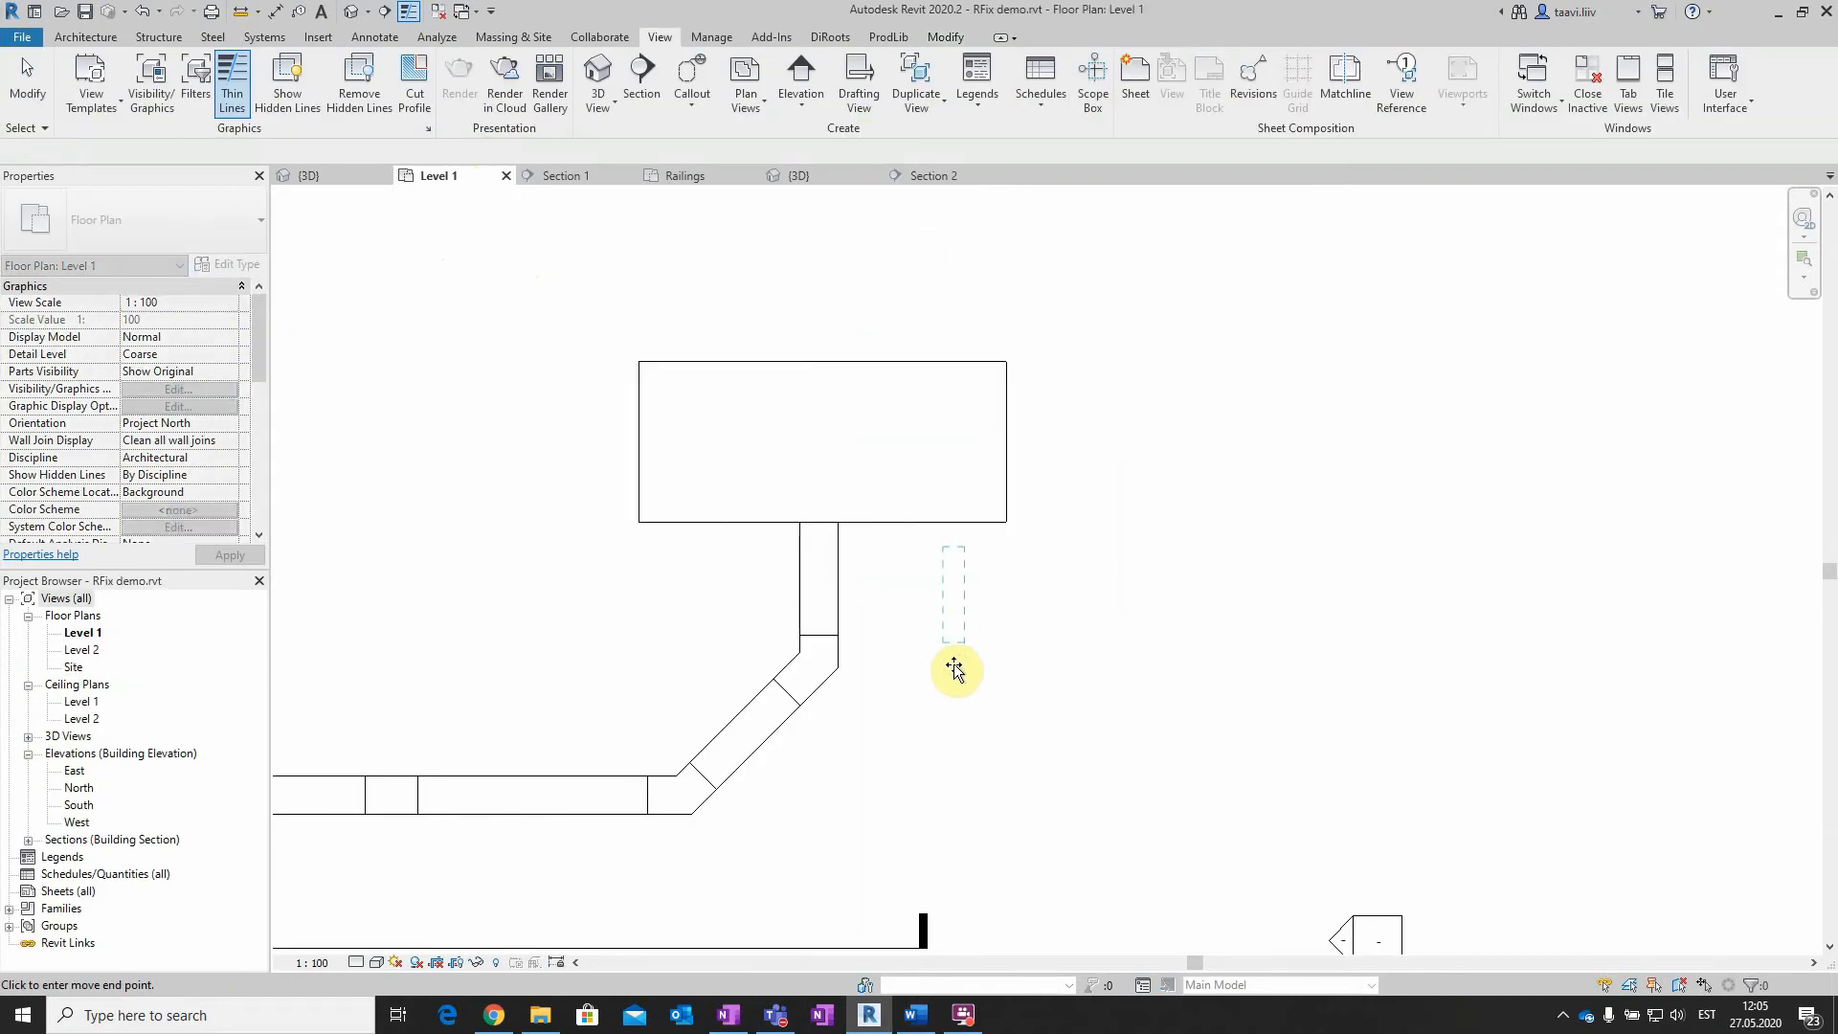
Place the copied railing group beside the ramp in the Level 1 plan of RFix demo and switch to the 3D view
left_click(956, 669)
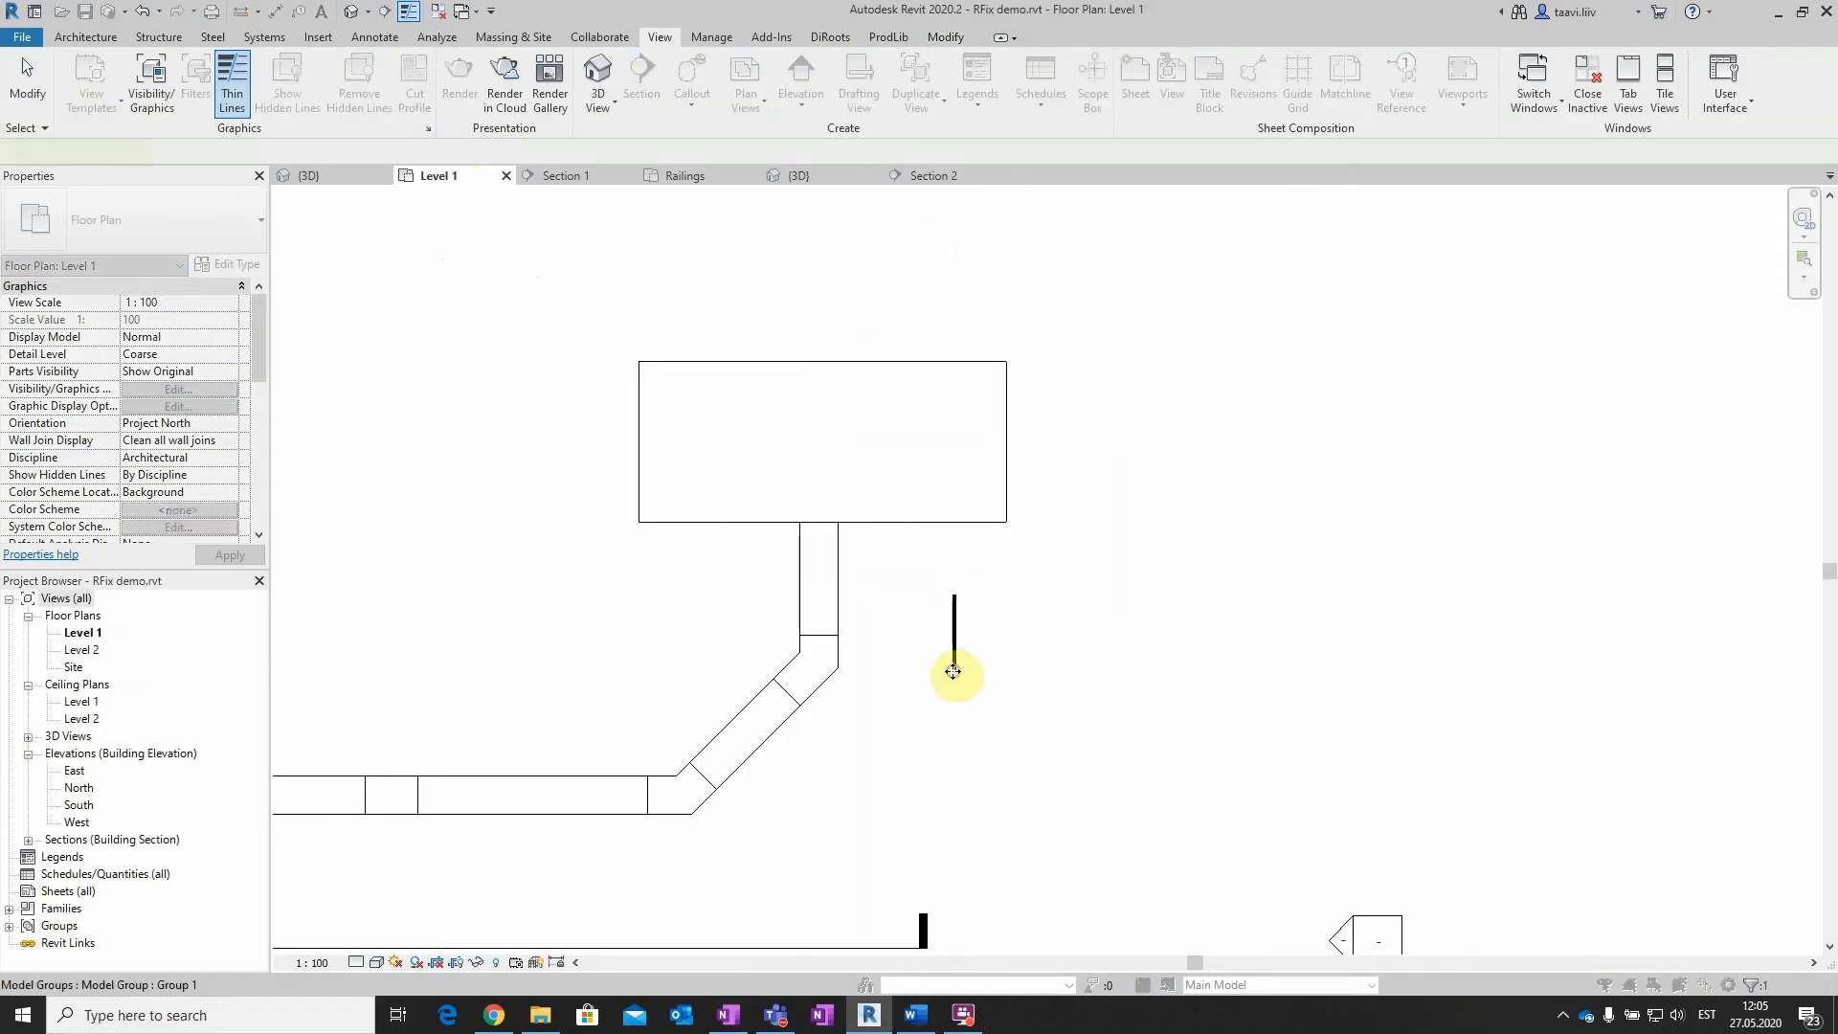
left_click(1016, 643)
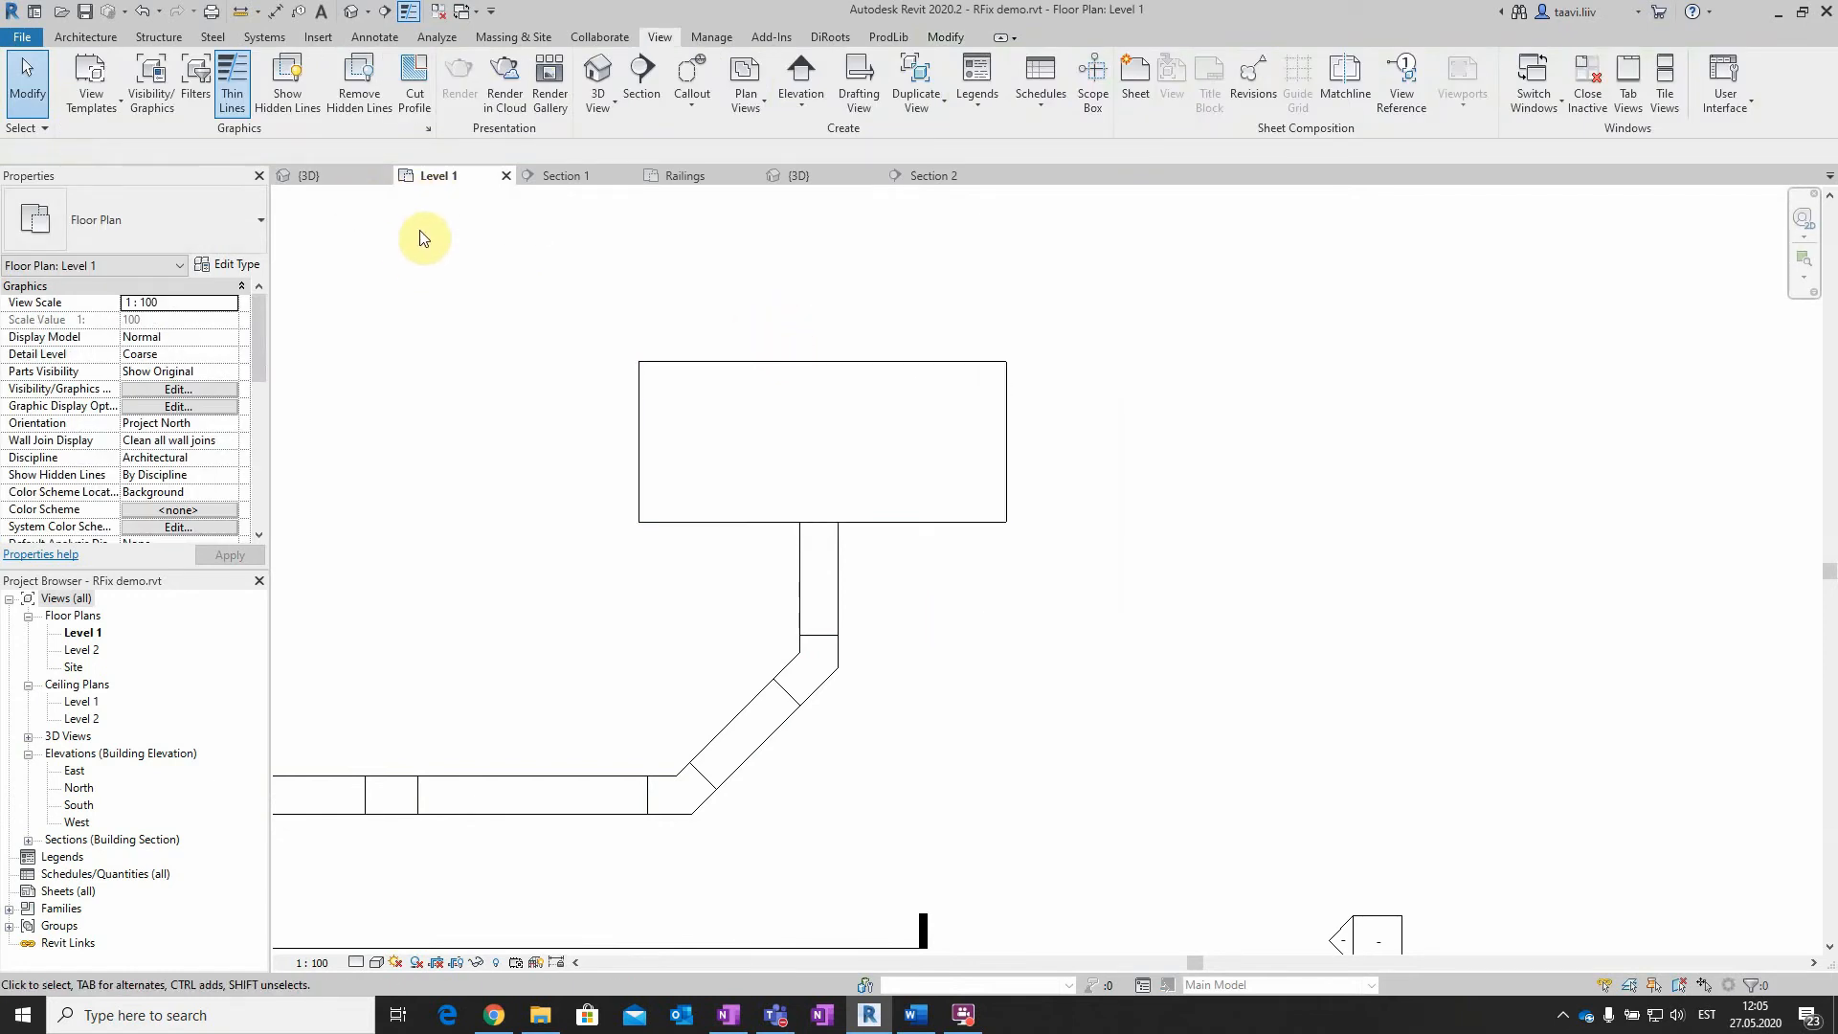
left_click(324, 178)
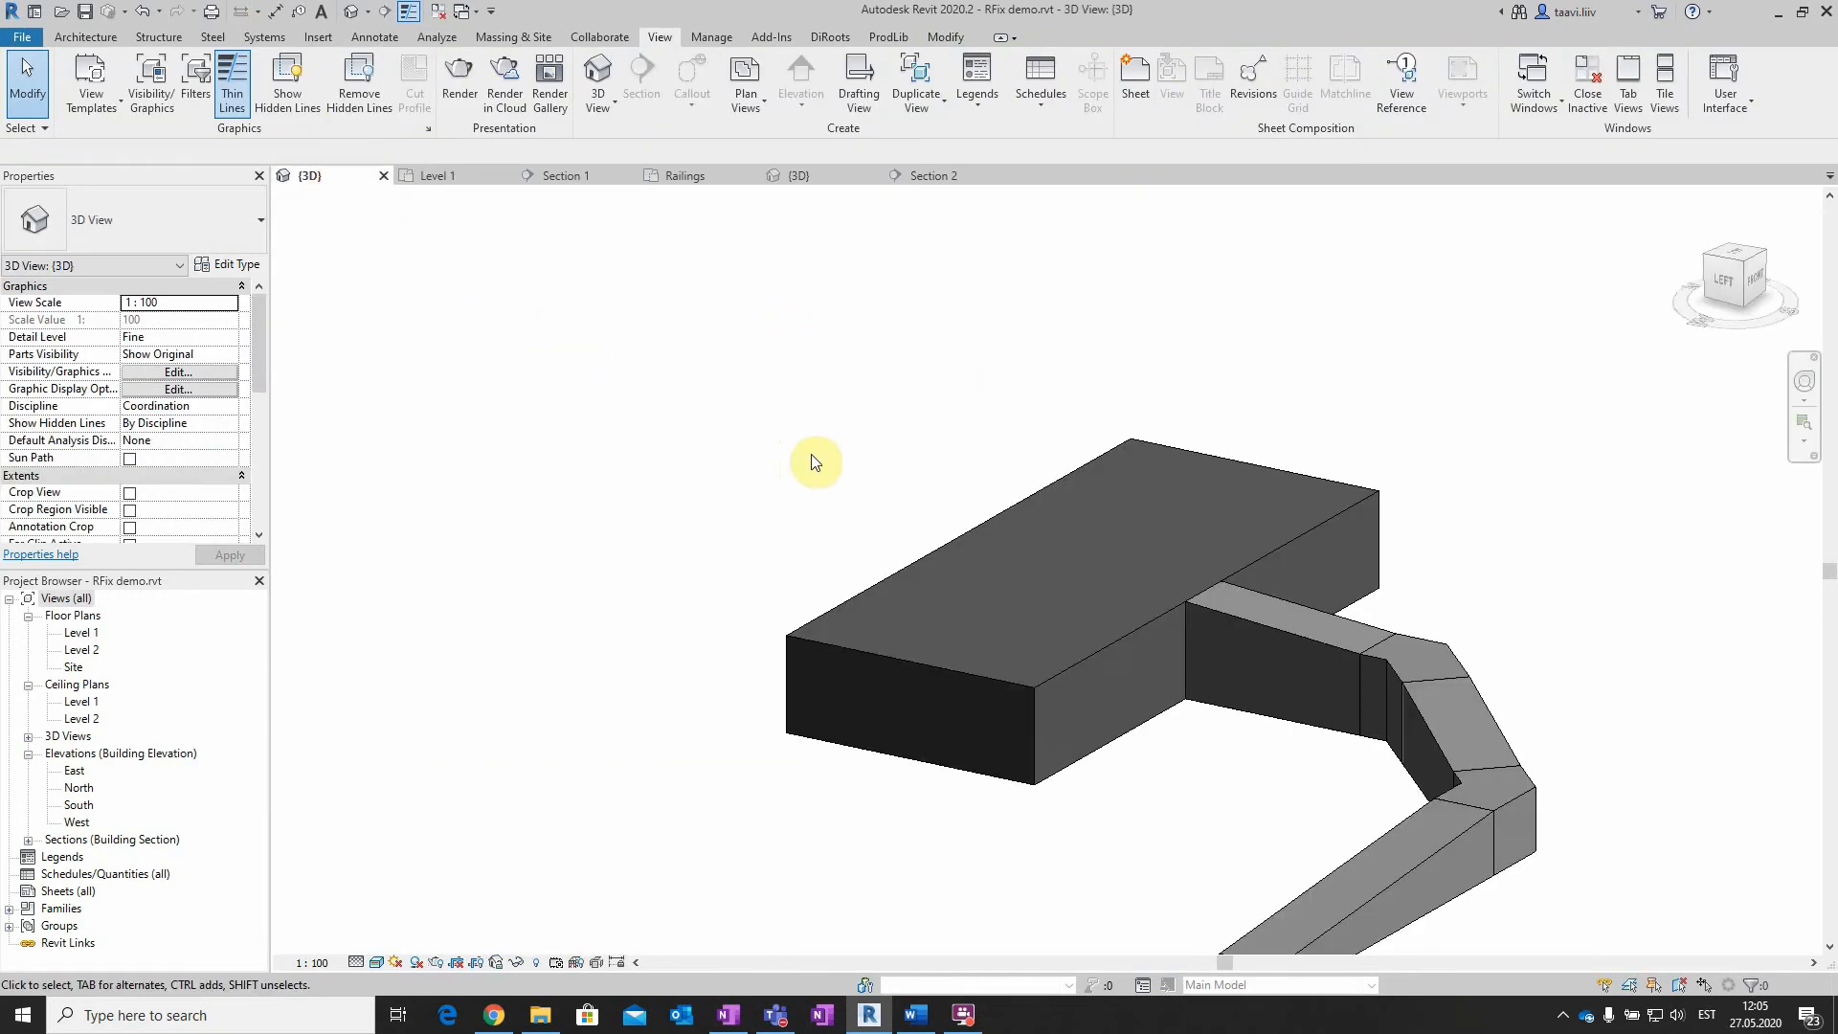
Place railings on both sides of the ramp using the type RFIX-GPR1-BaseFix-Glass_W10+10-H1100_GPD_U-profile_stainless
scroll(907, 441, "down", 2)
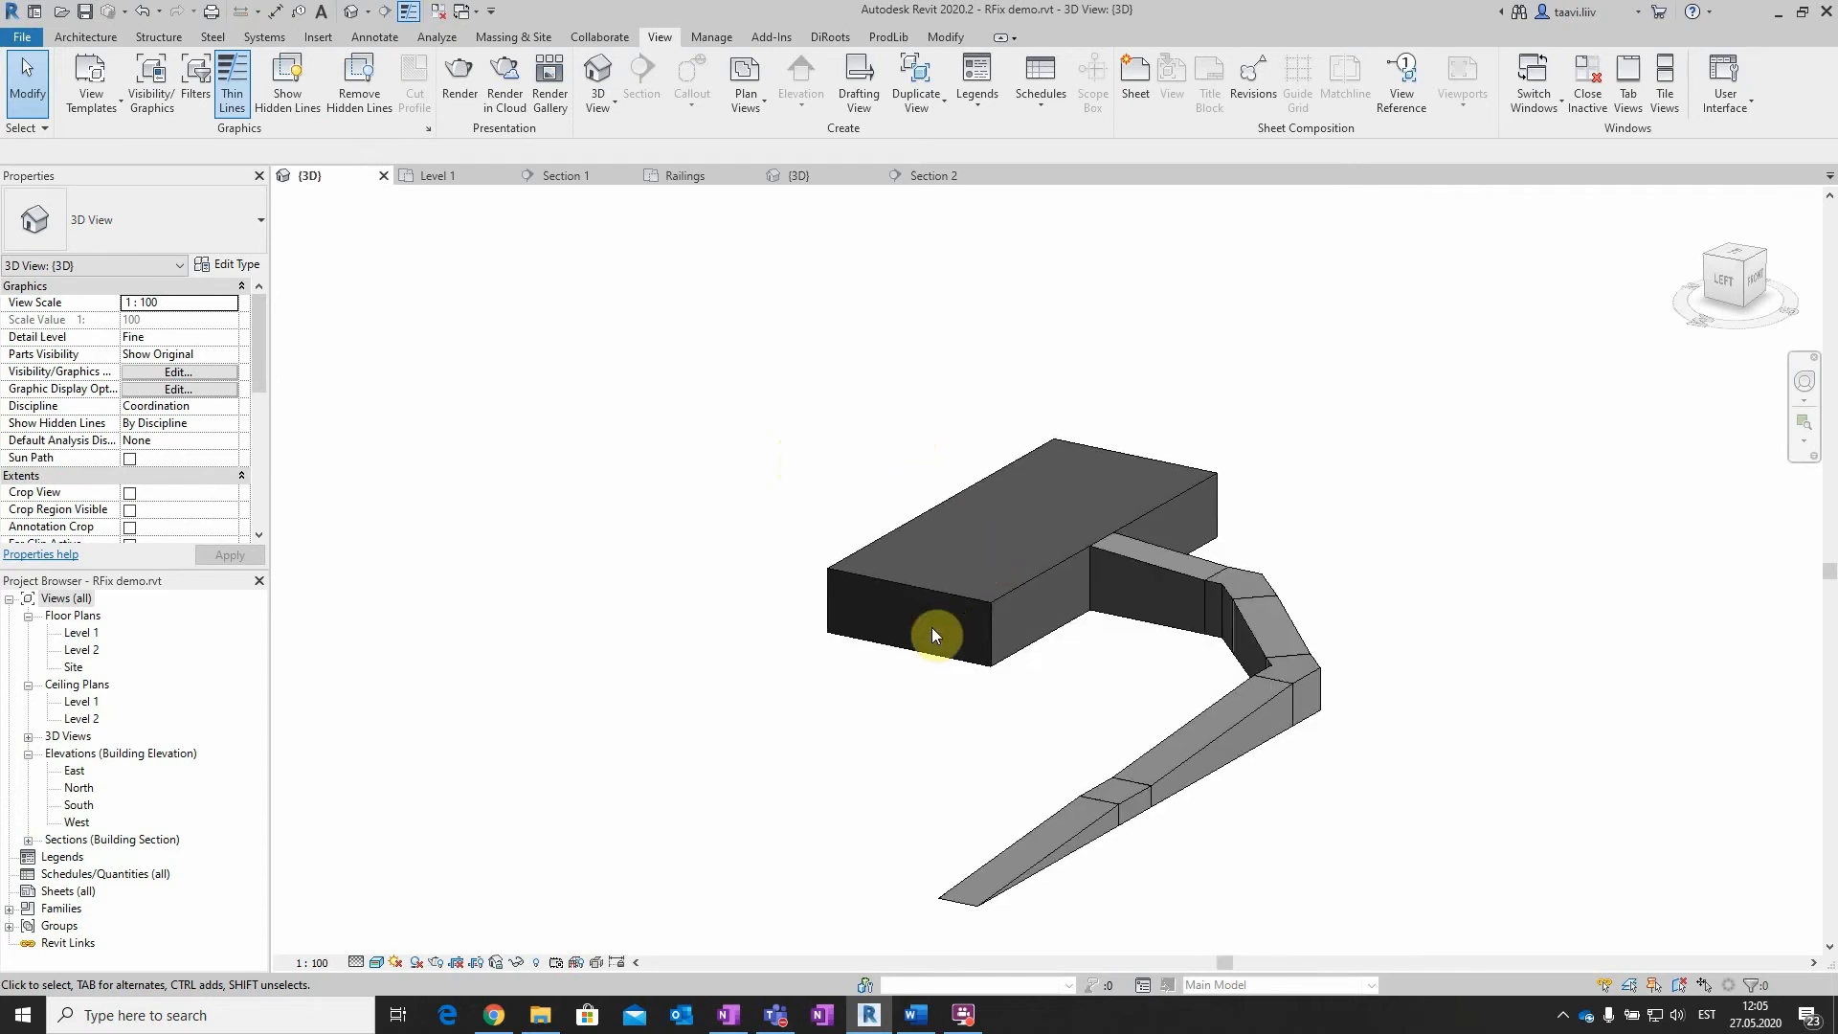
middle_click_drag(912, 672, 1151, 542, "shift")
middle_click_drag(1174, 490, 874, 443, "shift")
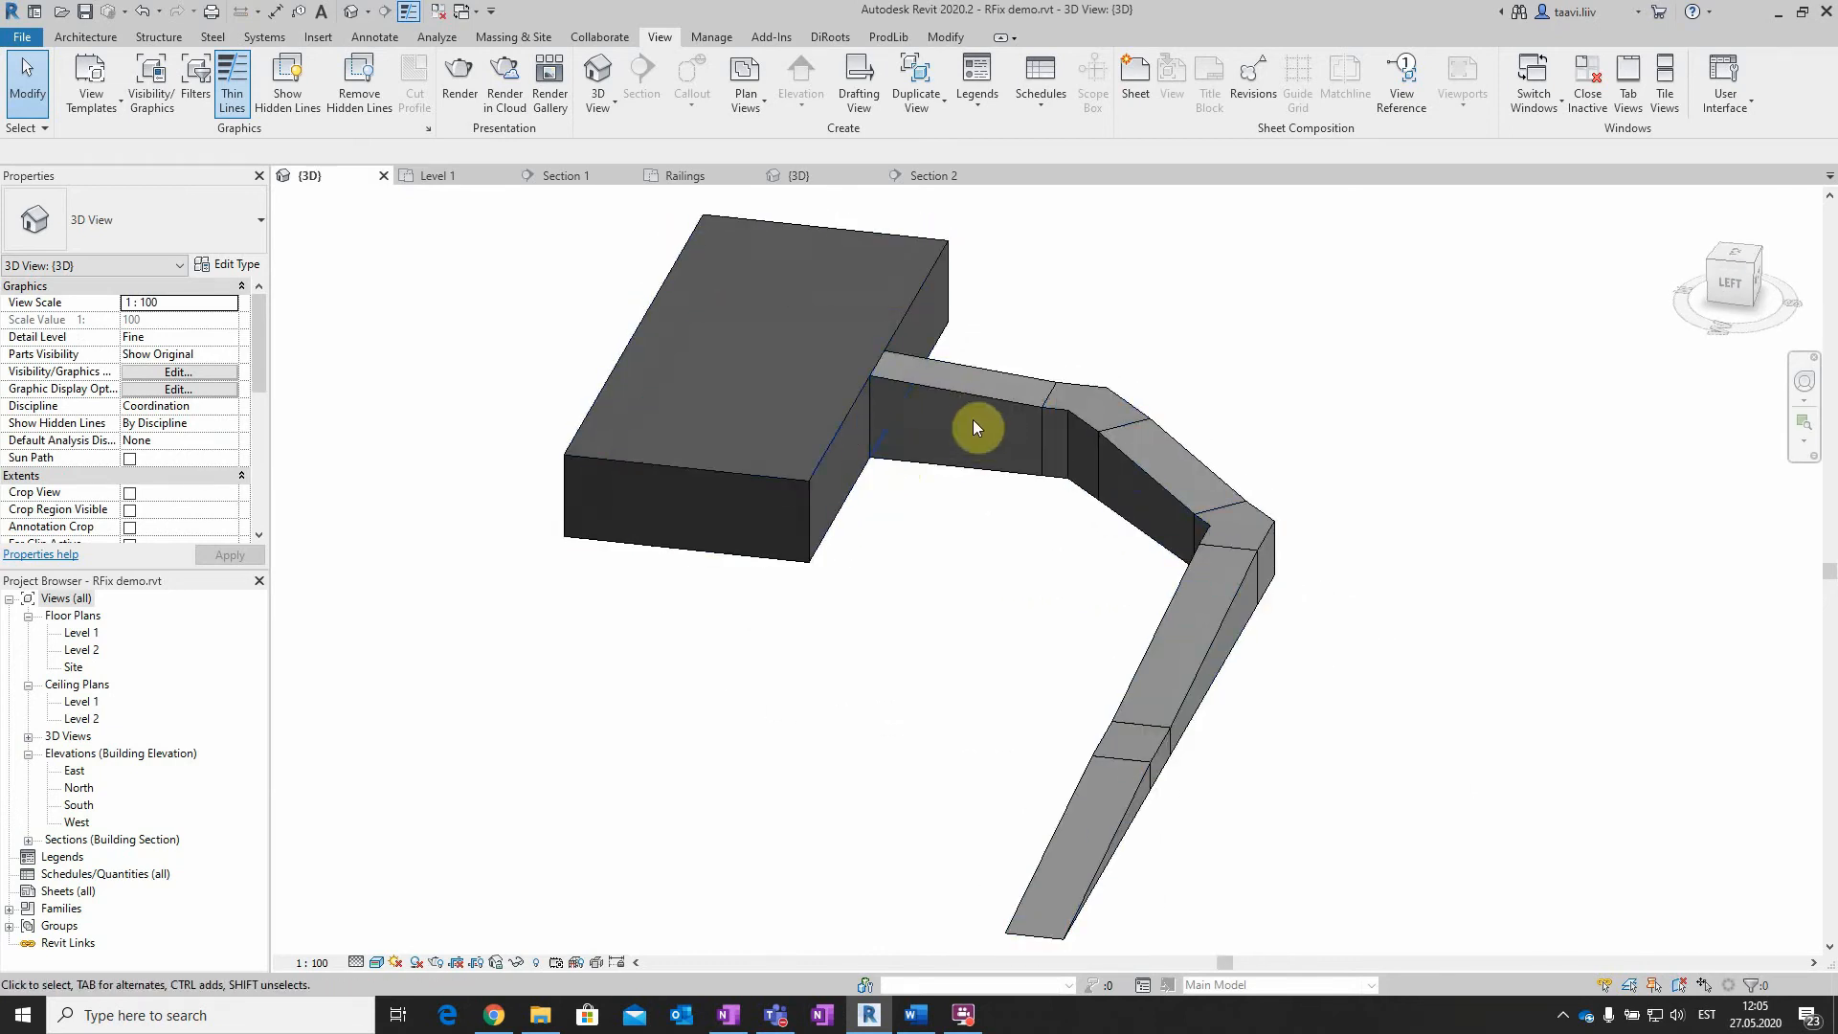
left_click(115, 40)
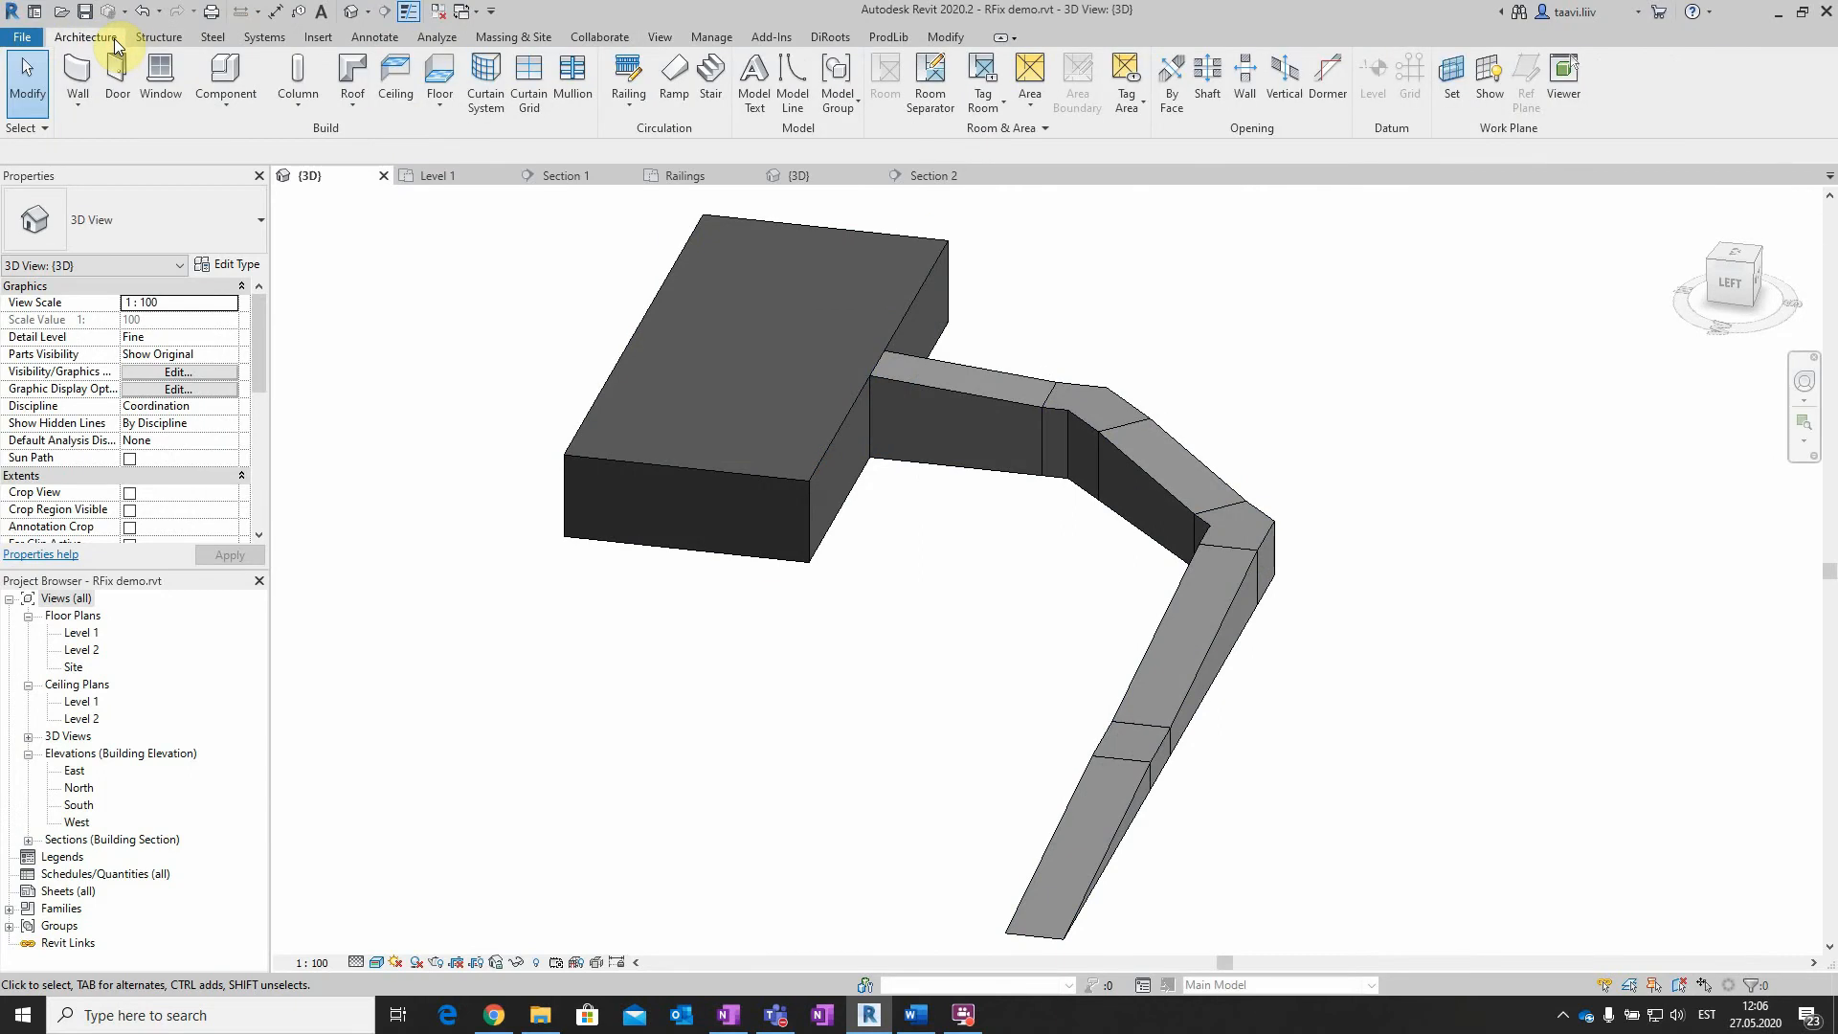
left_click(635, 105)
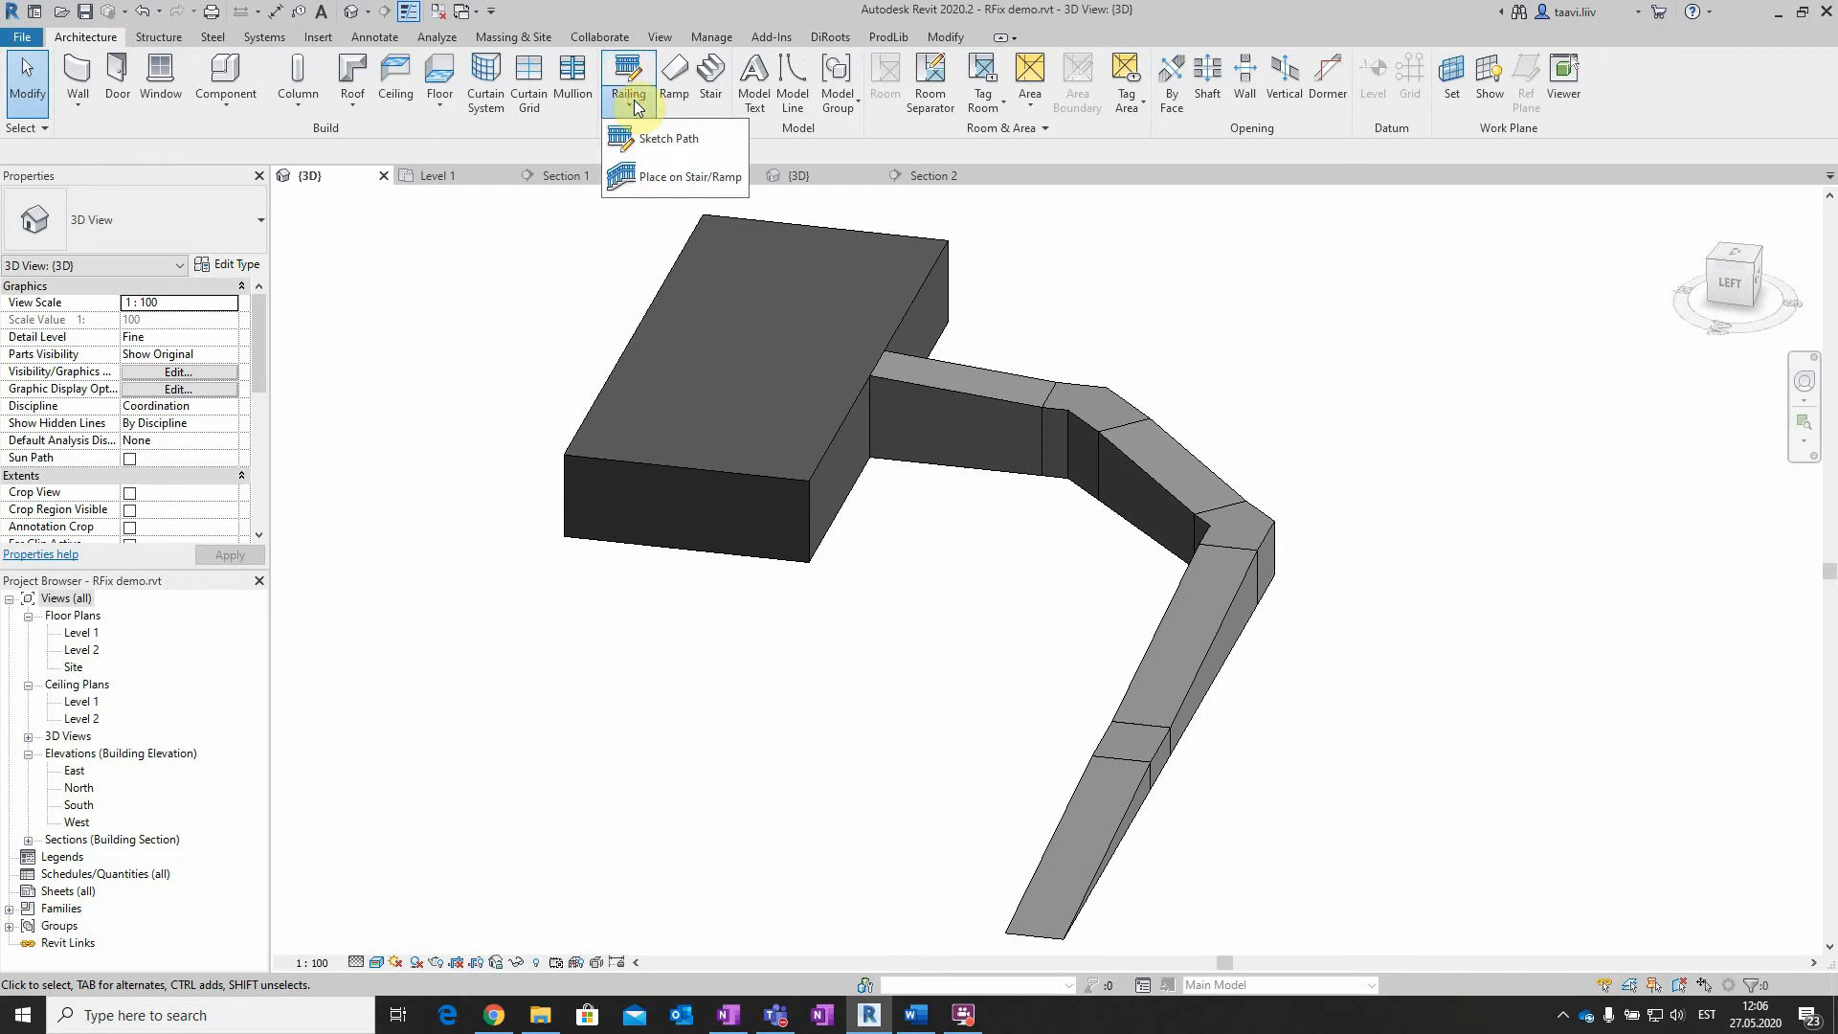
left_click(689, 176)
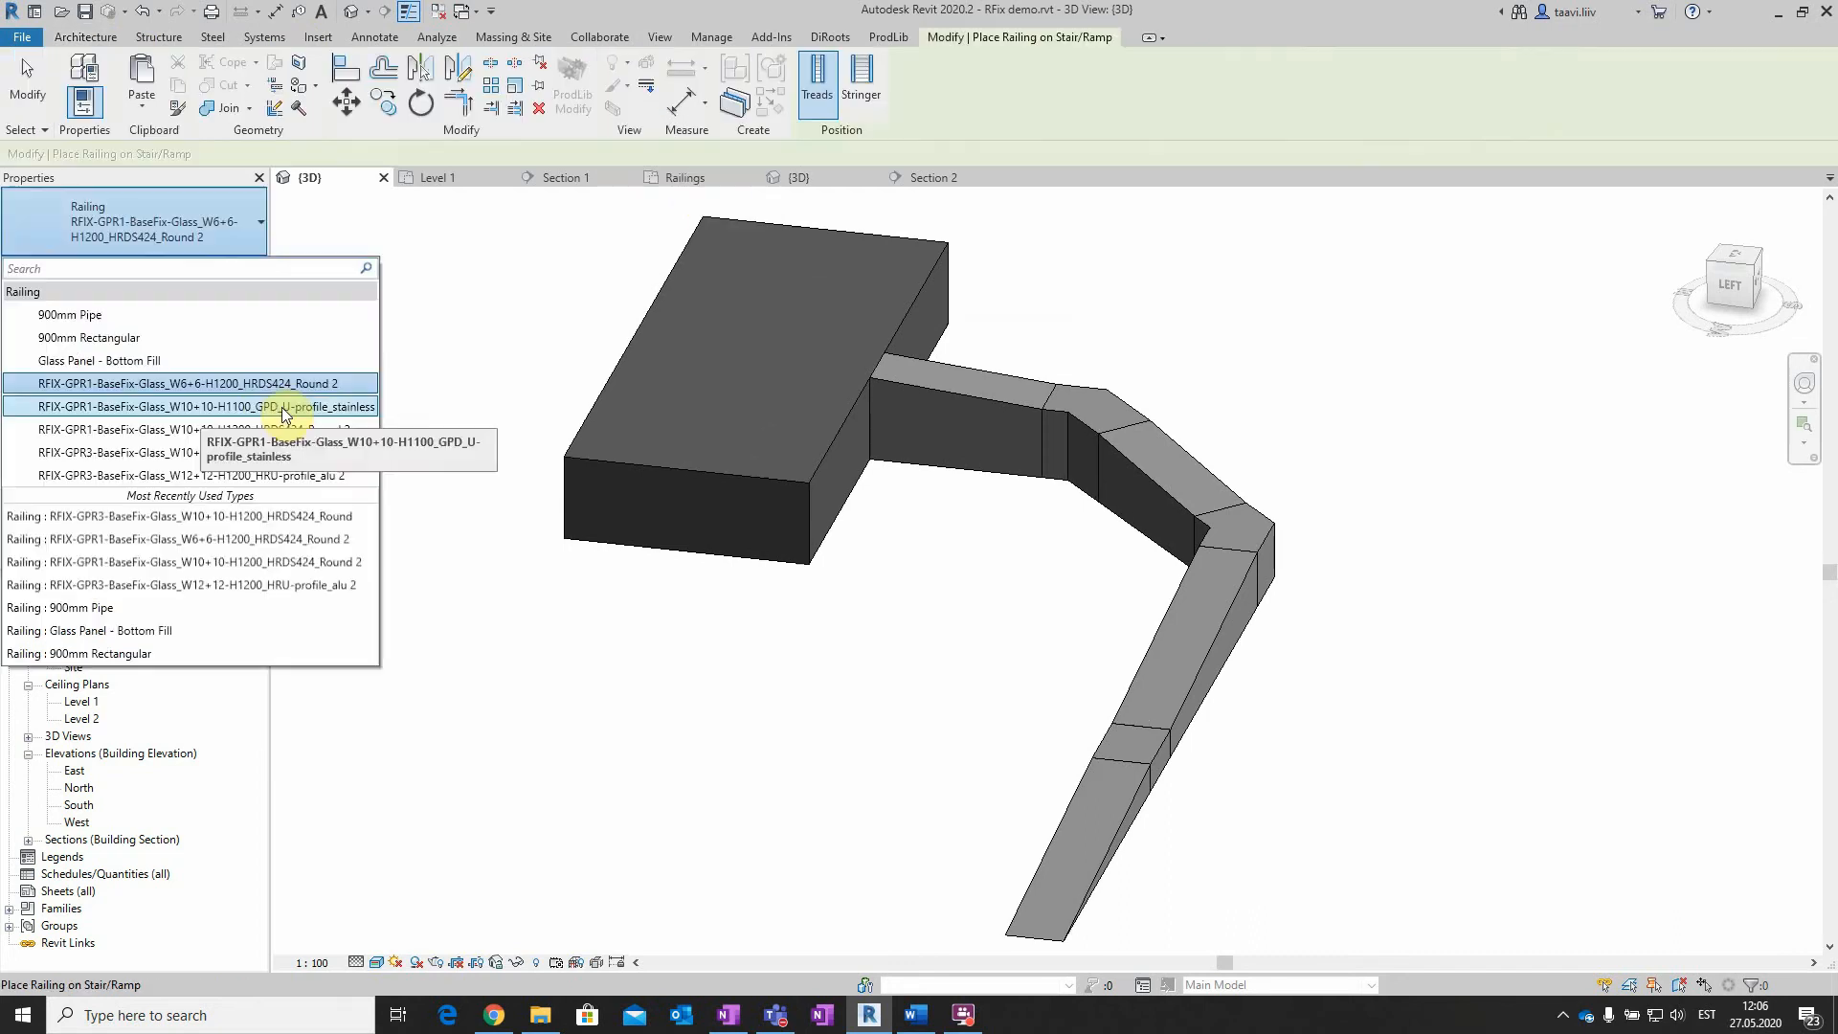
left_click(964, 408)
Flip the orientation of the railing on the outer side of the ramp's bends and inspect both railings in 3D
scroll(1122, 383, "up", 5)
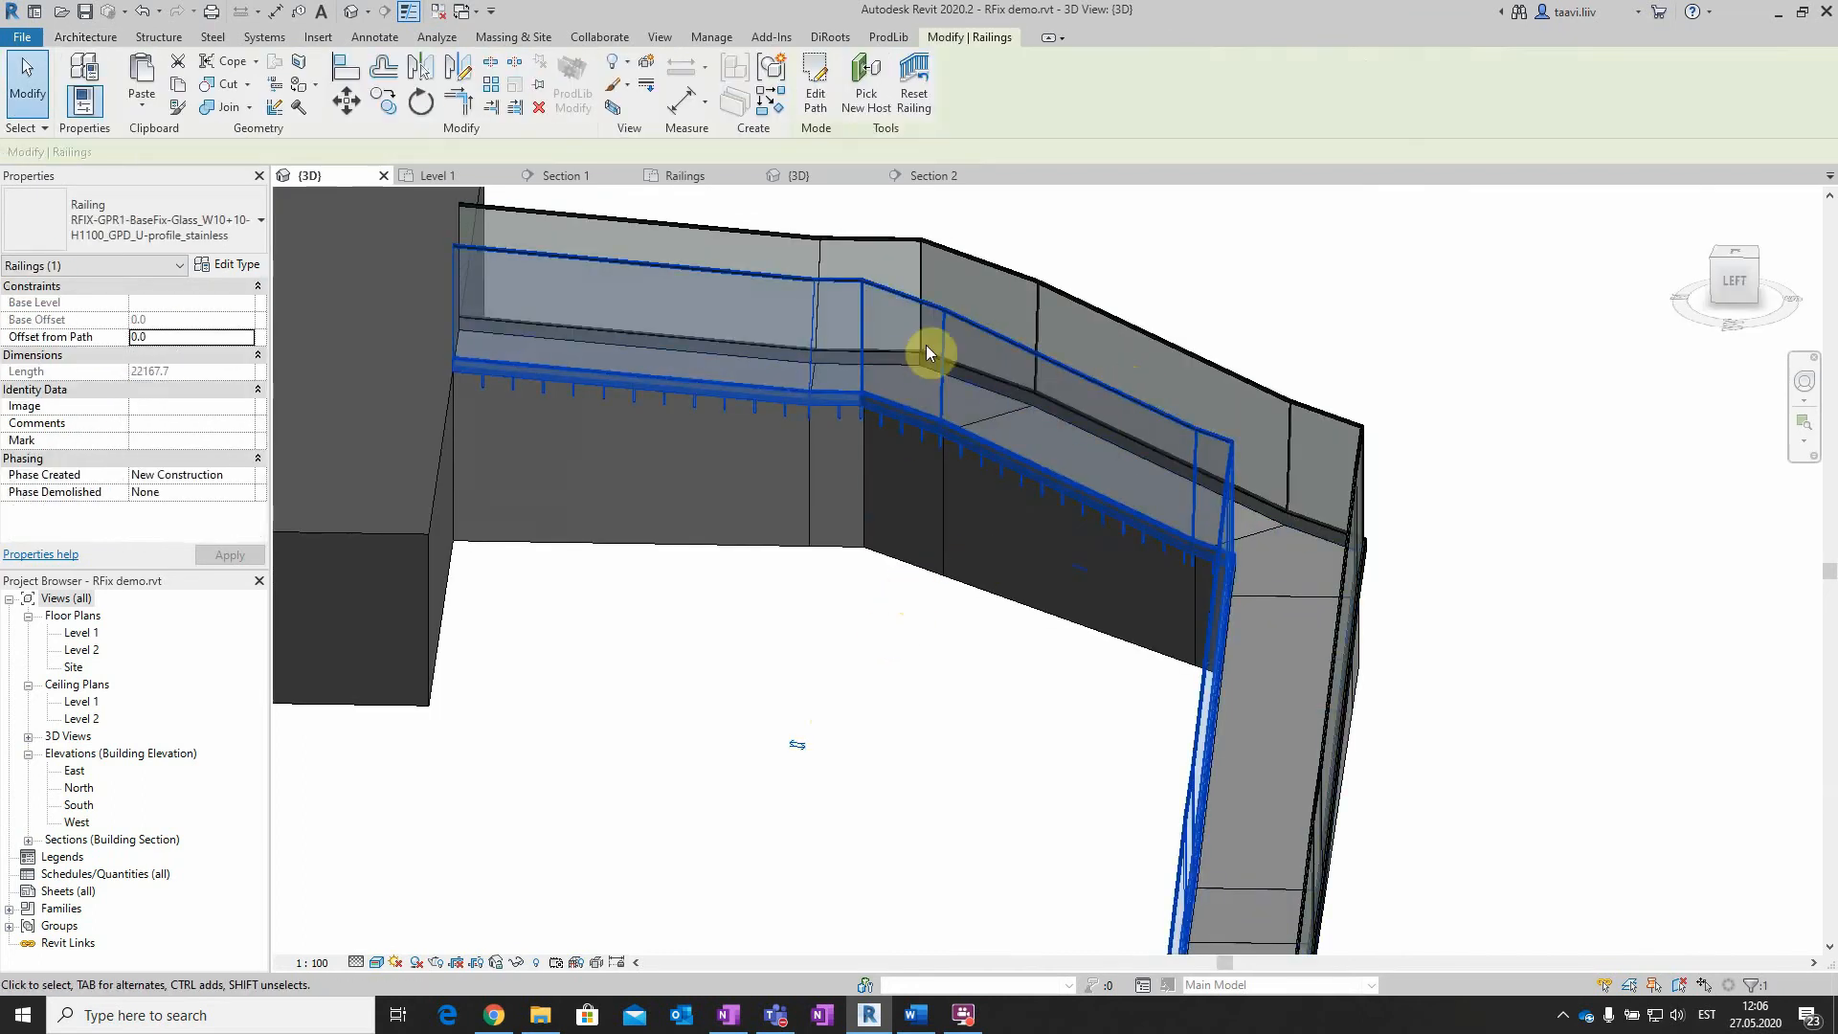
scroll(861, 742, "down", 3)
middle_click_drag(935, 727, 870, 640, "shift")
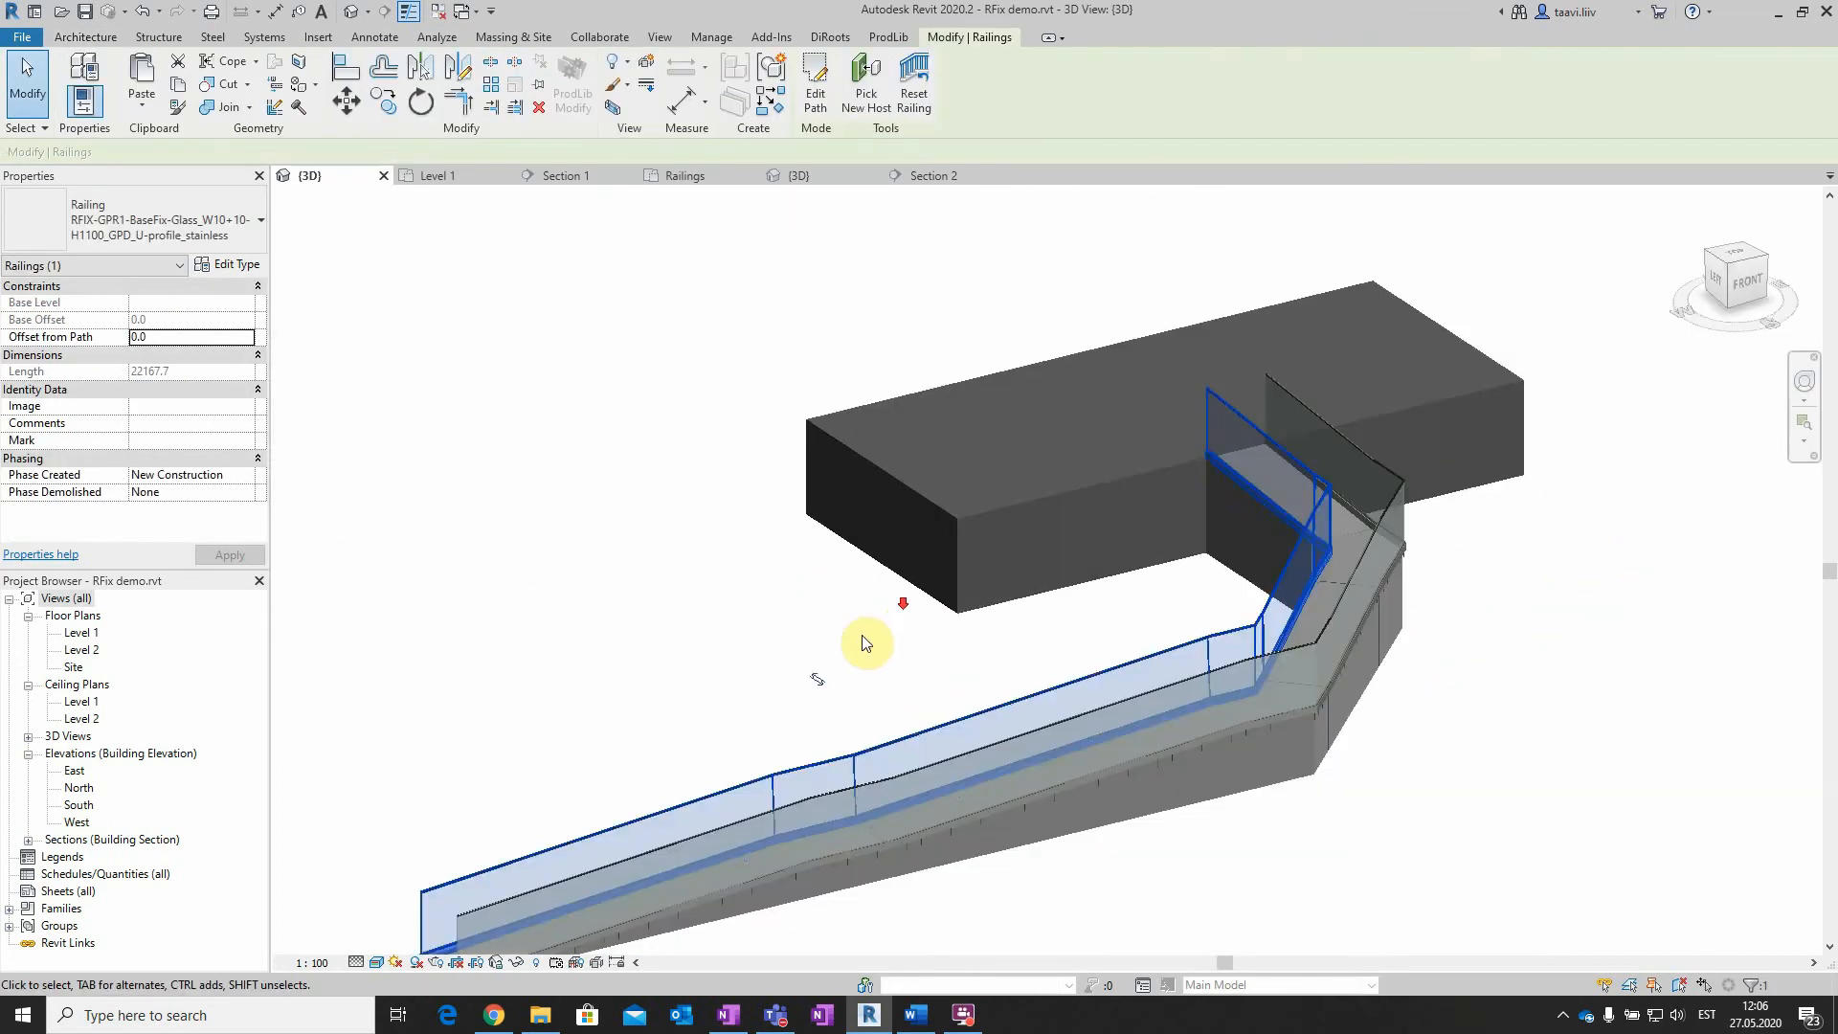
left_click(905, 723)
left_click(1026, 743)
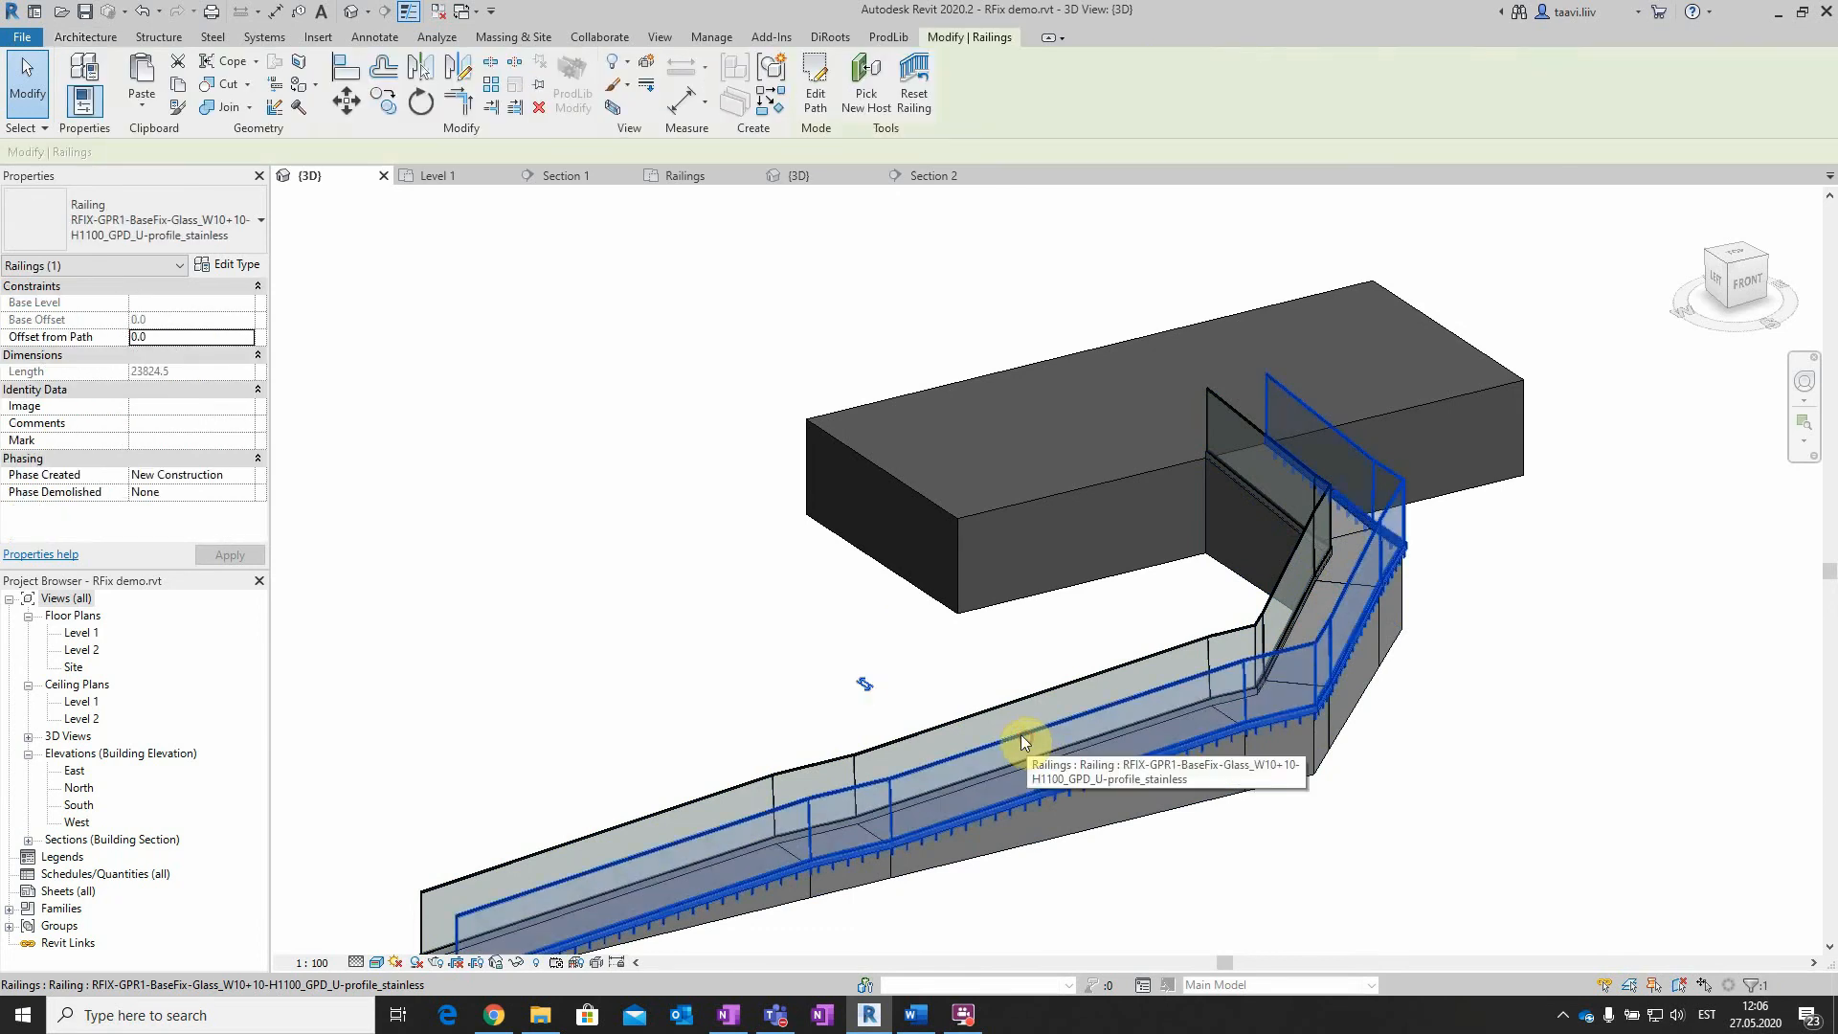
left_click(866, 691)
middle_click_drag(929, 790, 1312, 787, "shift")
left_click(573, 800)
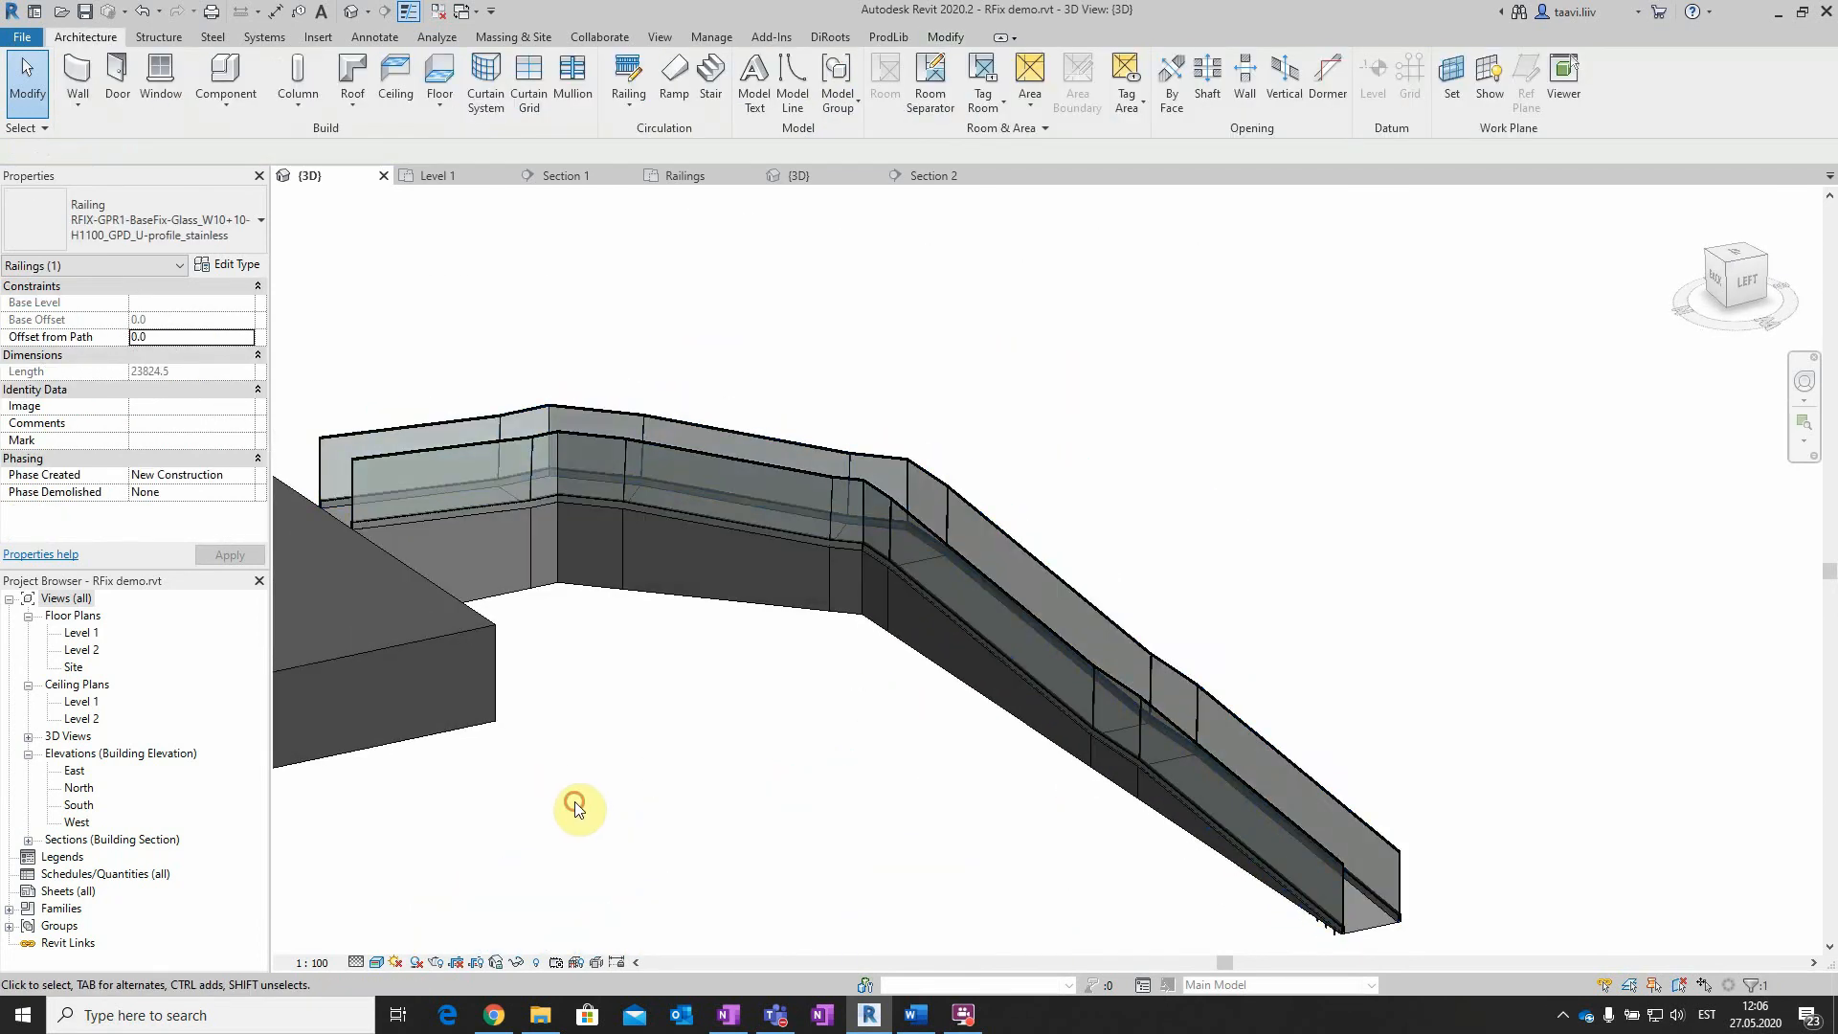
scroll(933, 490, "up", 3)
middle_click_drag(933, 495, 865, 658, "shift")
scroll(934, 565, "down", 3)
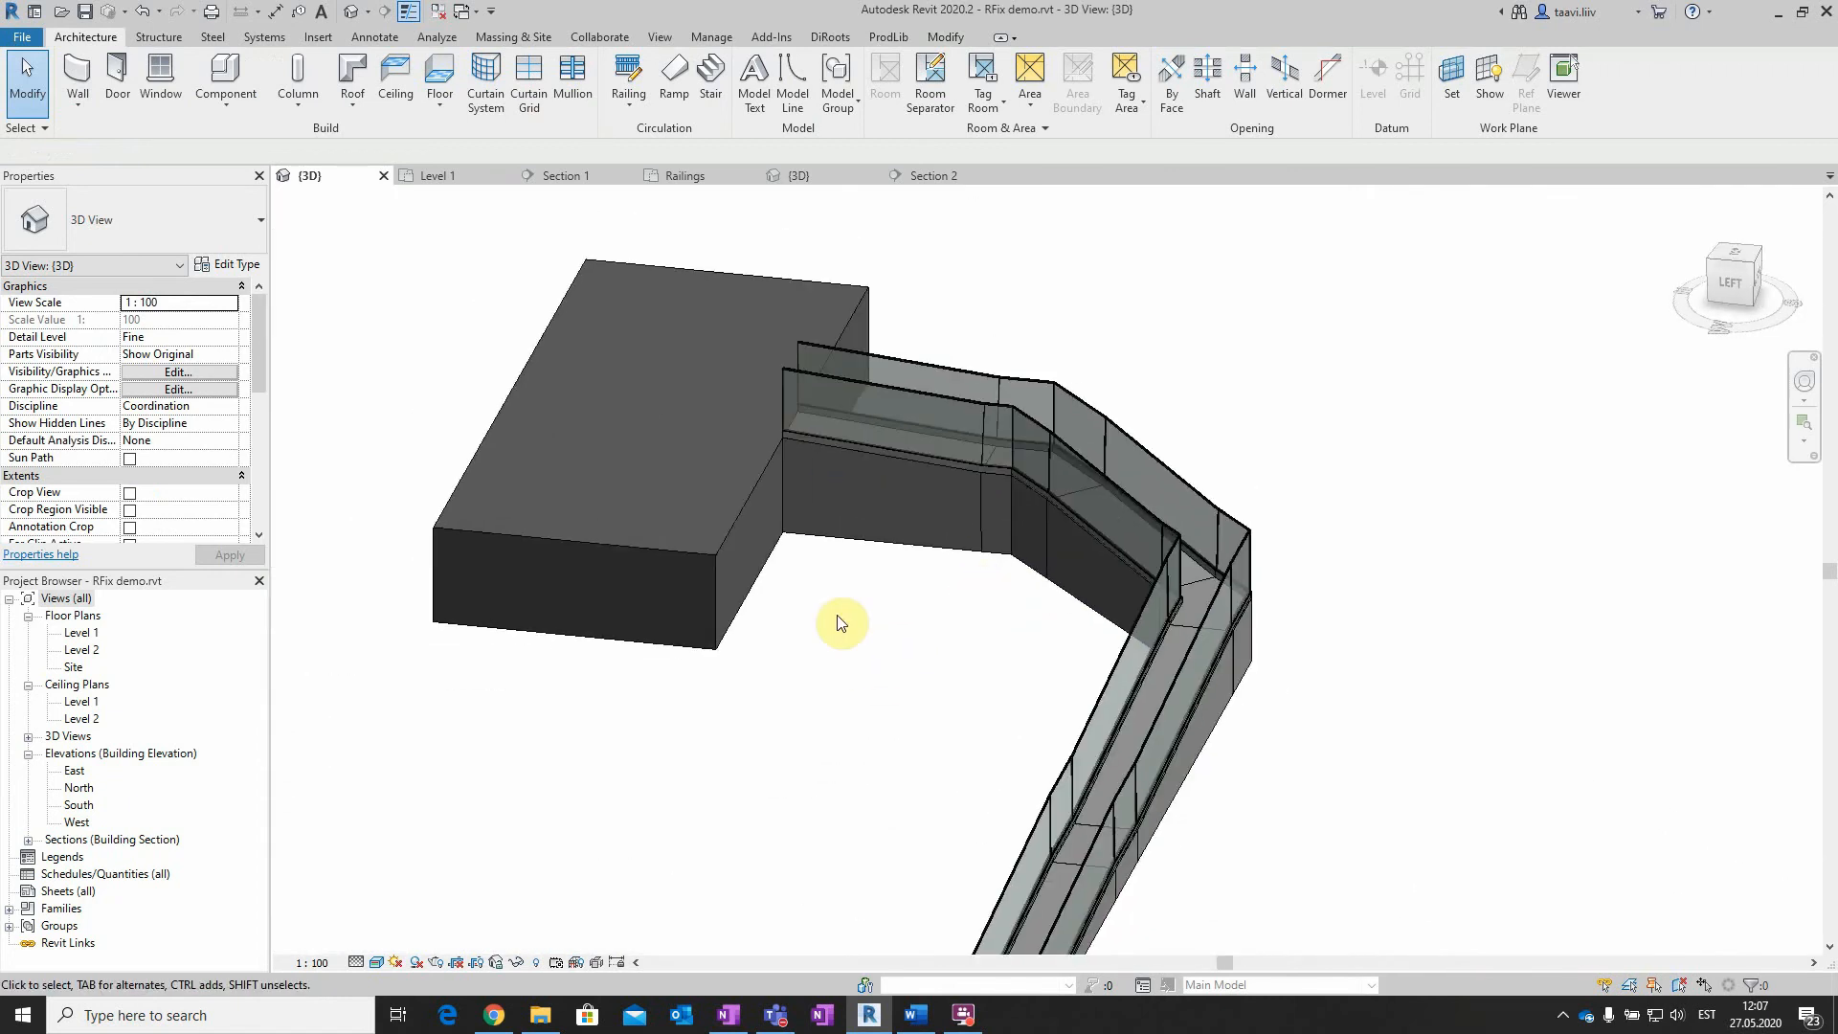
In the Level 1 plan, start a sketched railing path from the ramp's inner railing along the floor edge to the floor's nearest corner
double_click(82, 633)
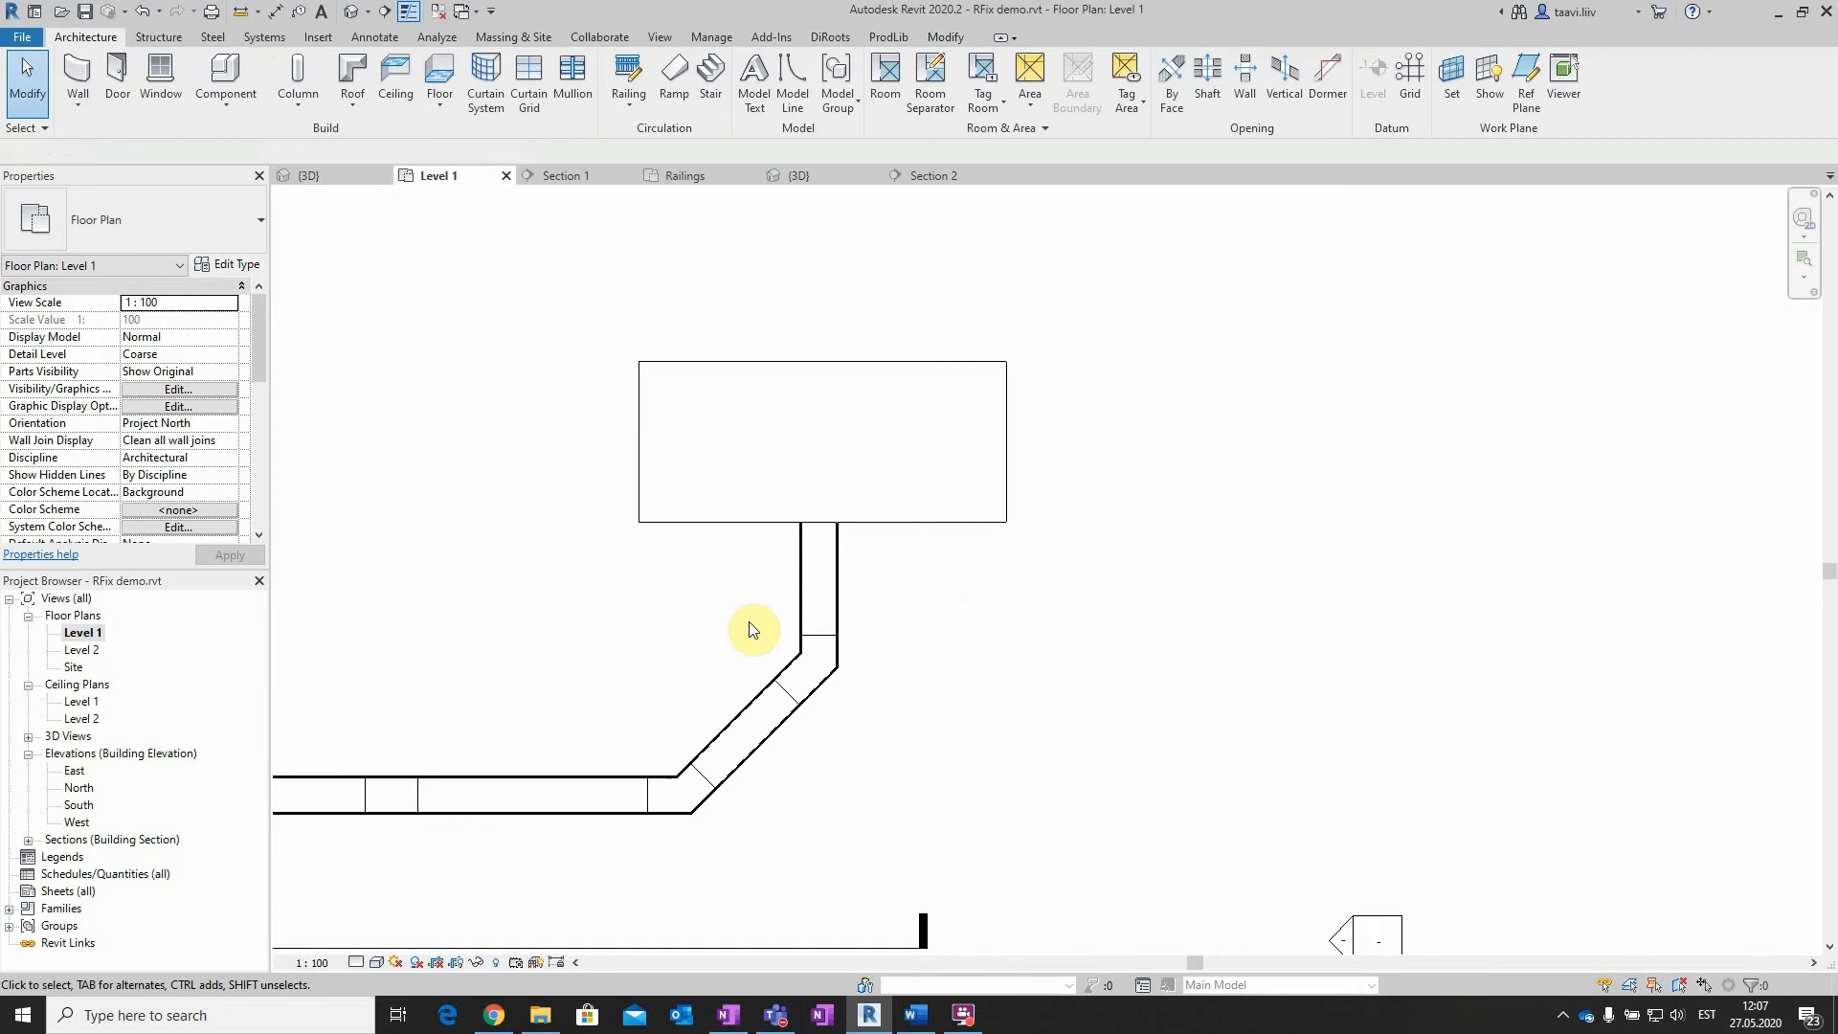
scroll(841, 457, "up", 3)
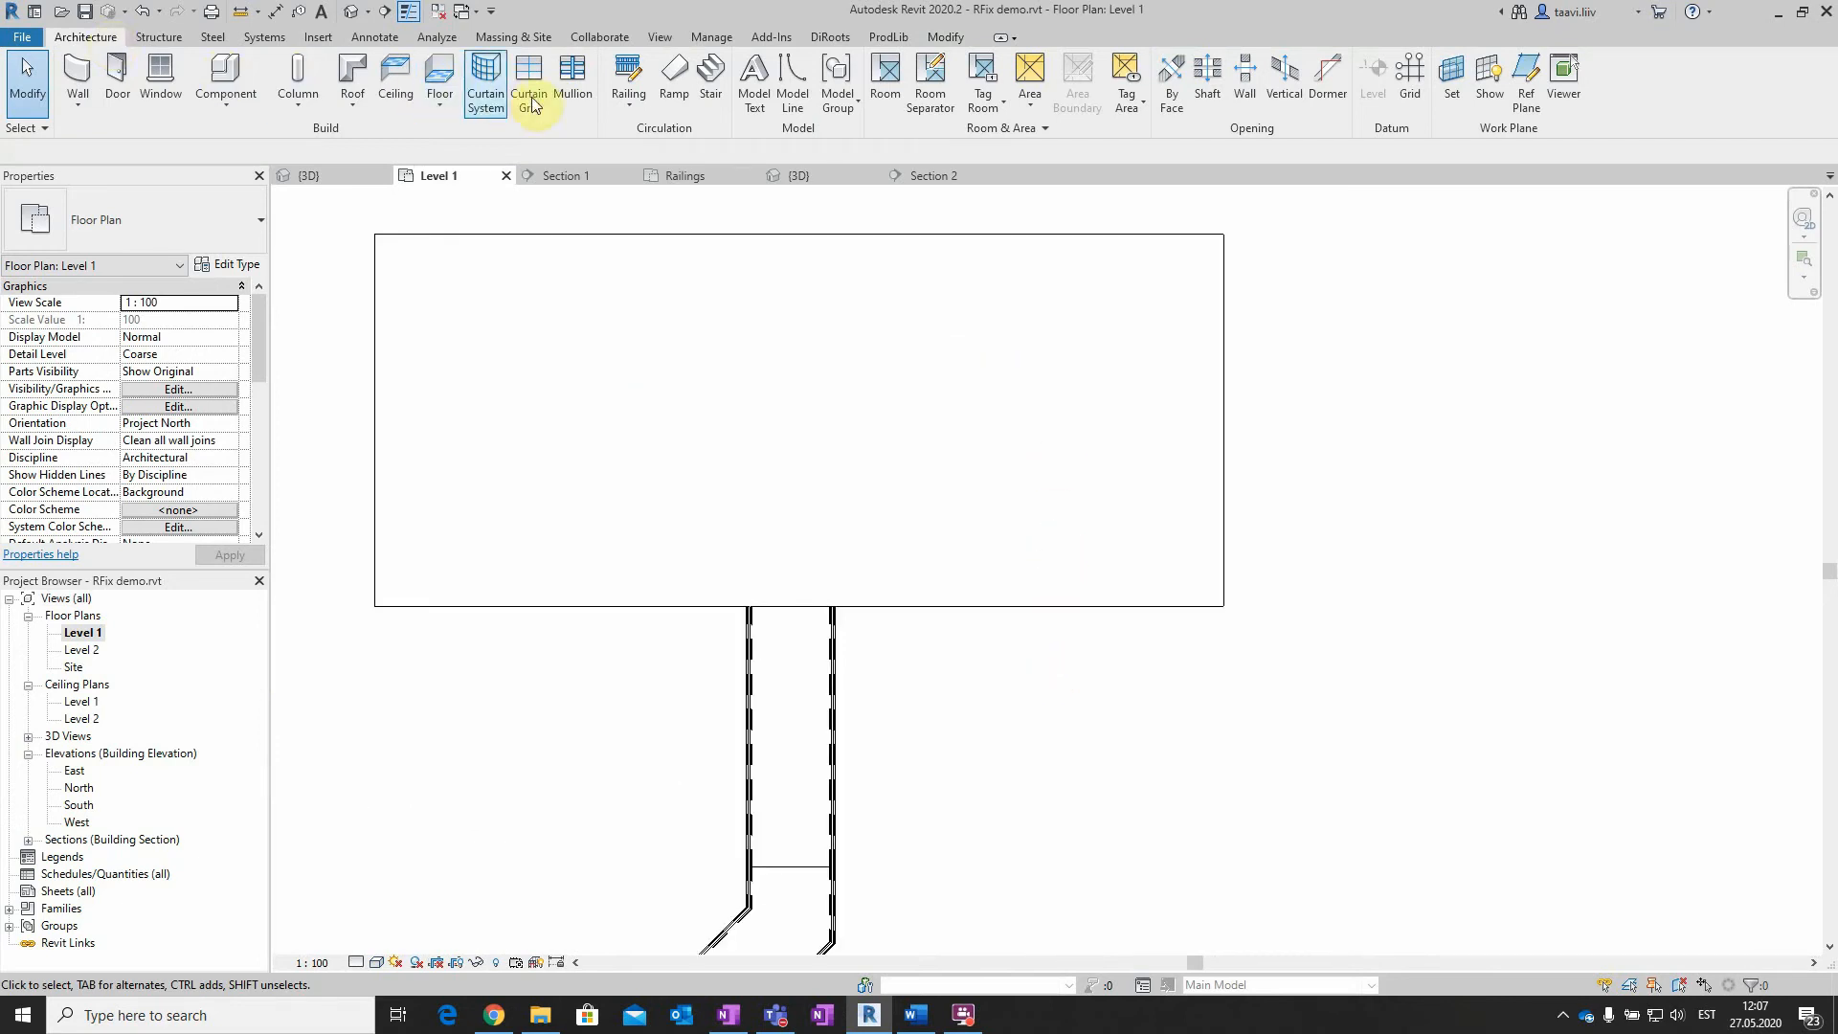
left_click(641, 109)
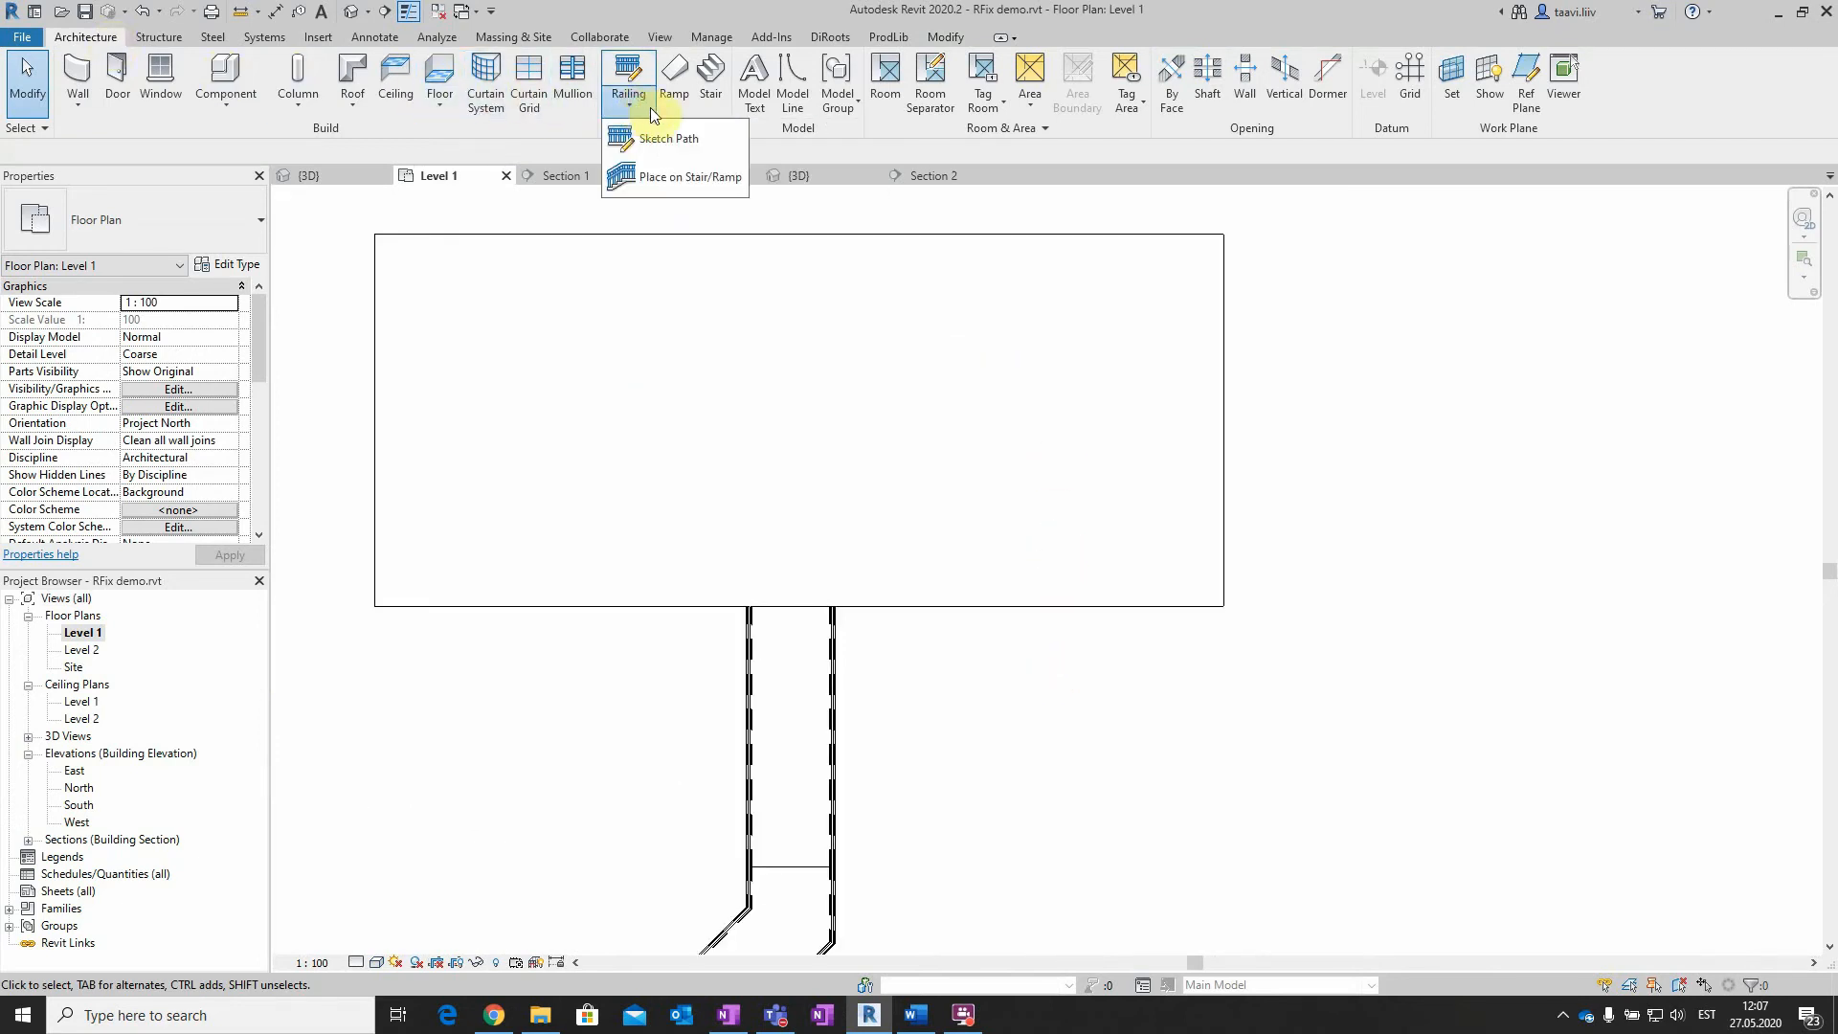
left_click(701, 145)
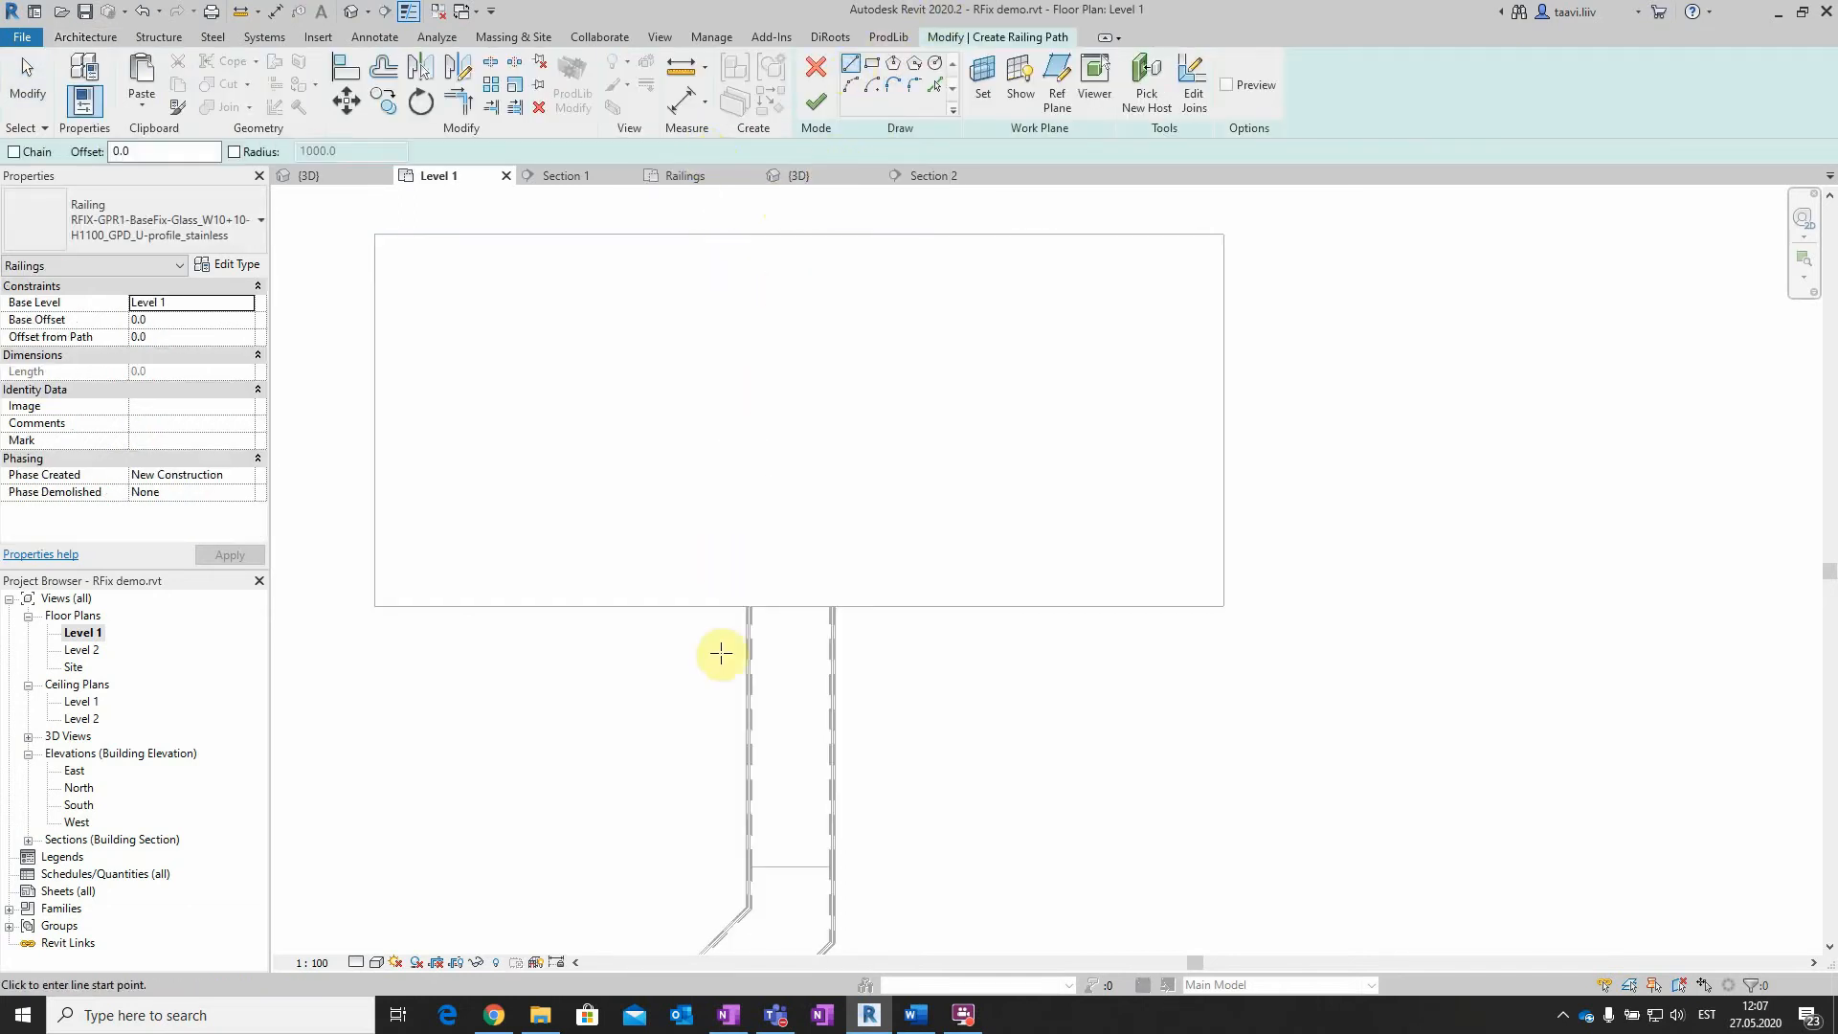
scroll(720, 653, "up", 5)
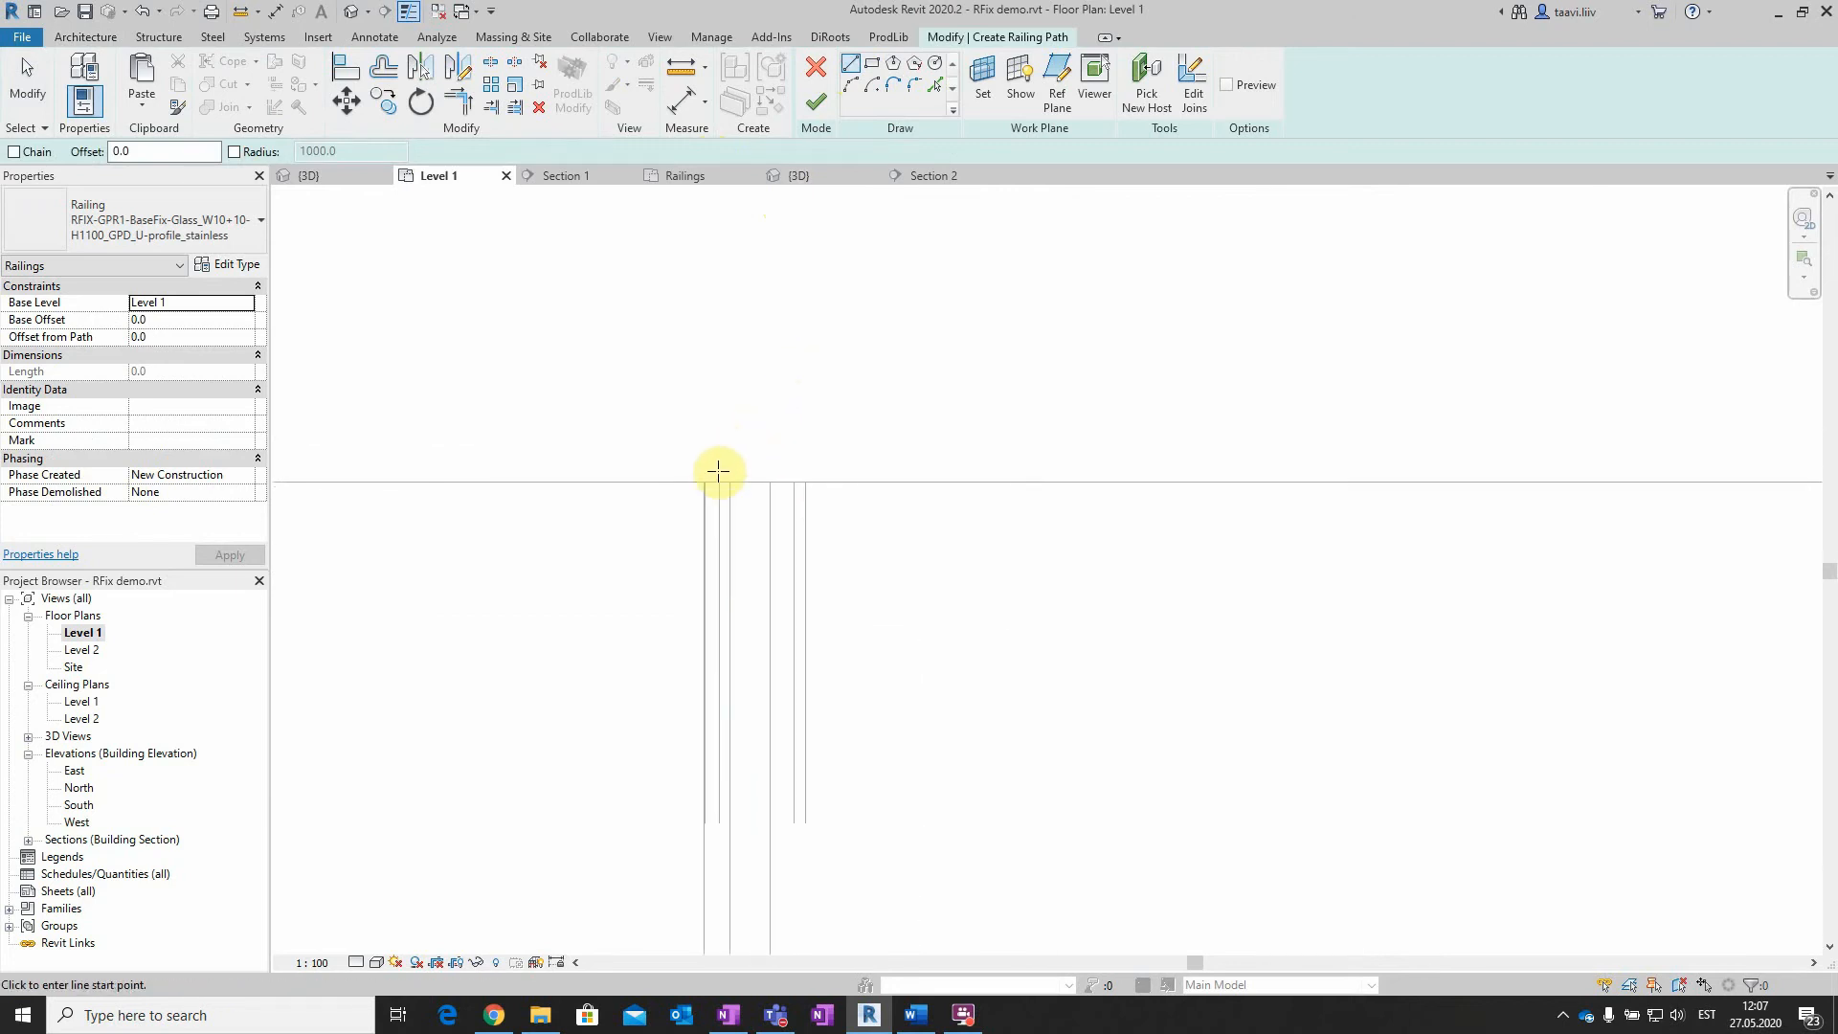
left_click(716, 480)
scroll(935, 427, "down", 10)
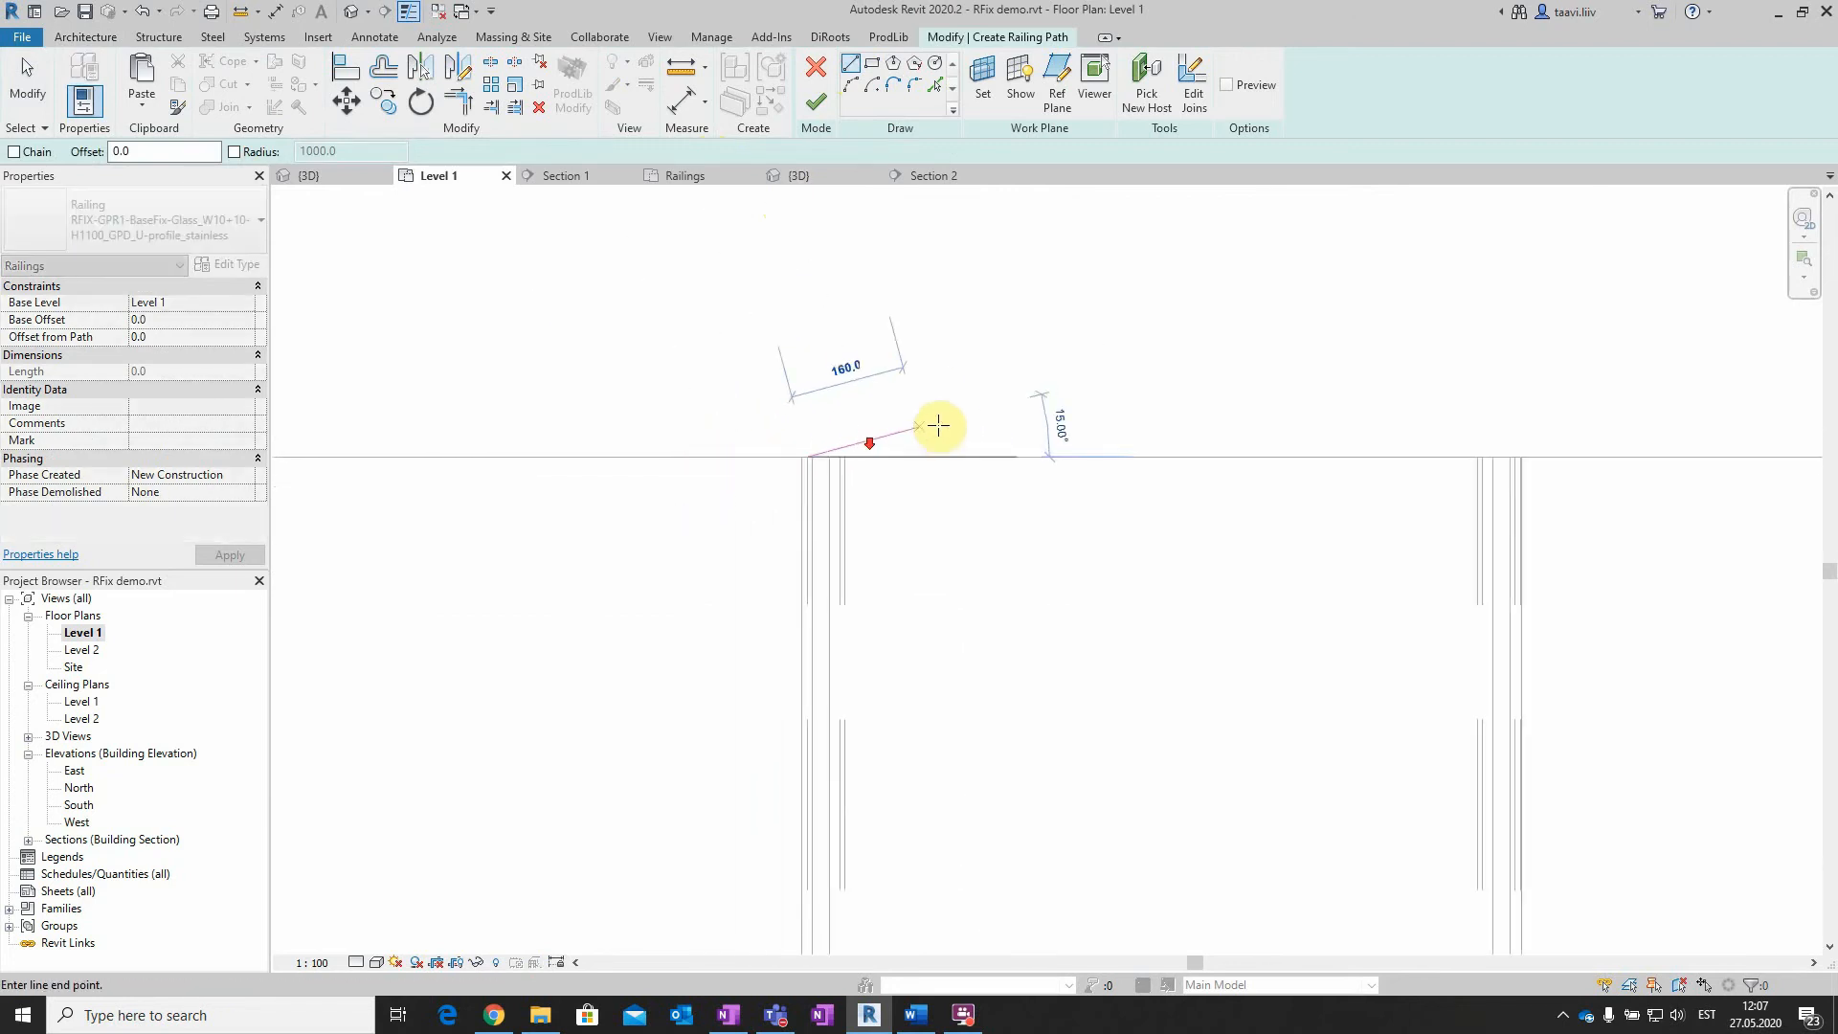
left_click(672, 437)
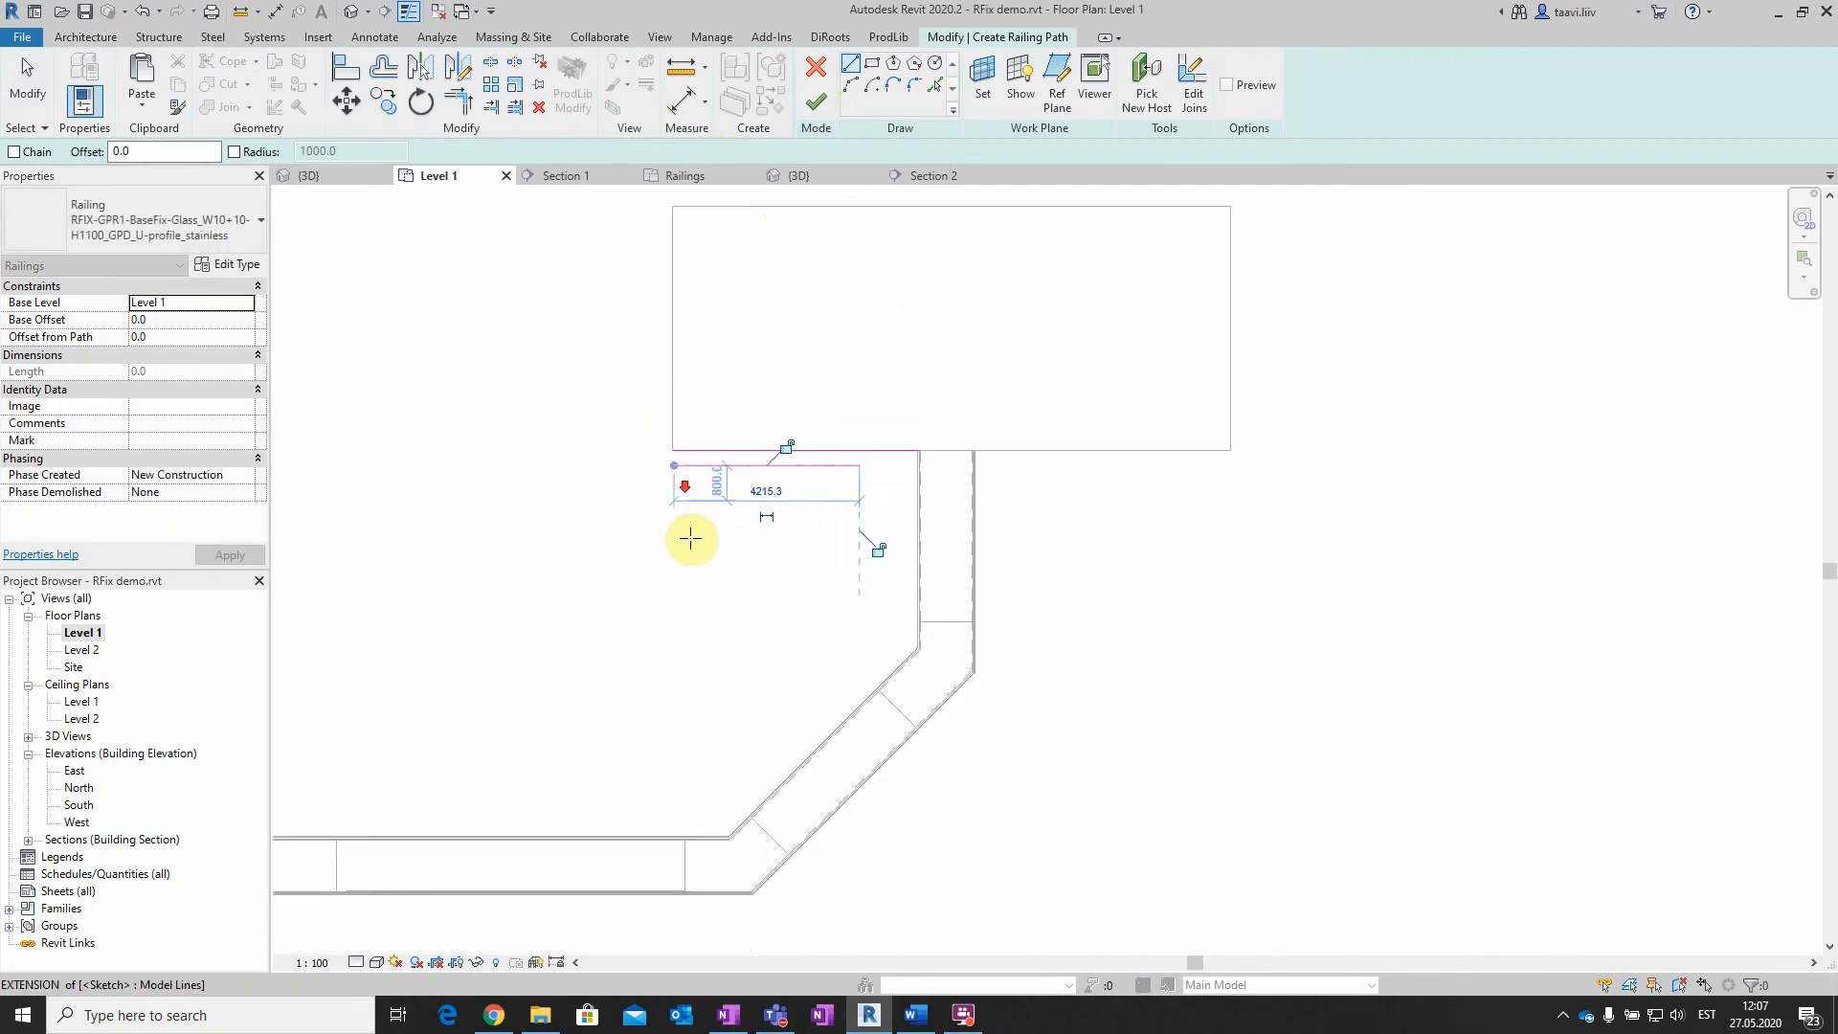
Continue the railing path around the floor's remaining edges and back along the ramp-side edge to the ramp's other railing
scroll(685, 546, "up", 3)
left_click(687, 525)
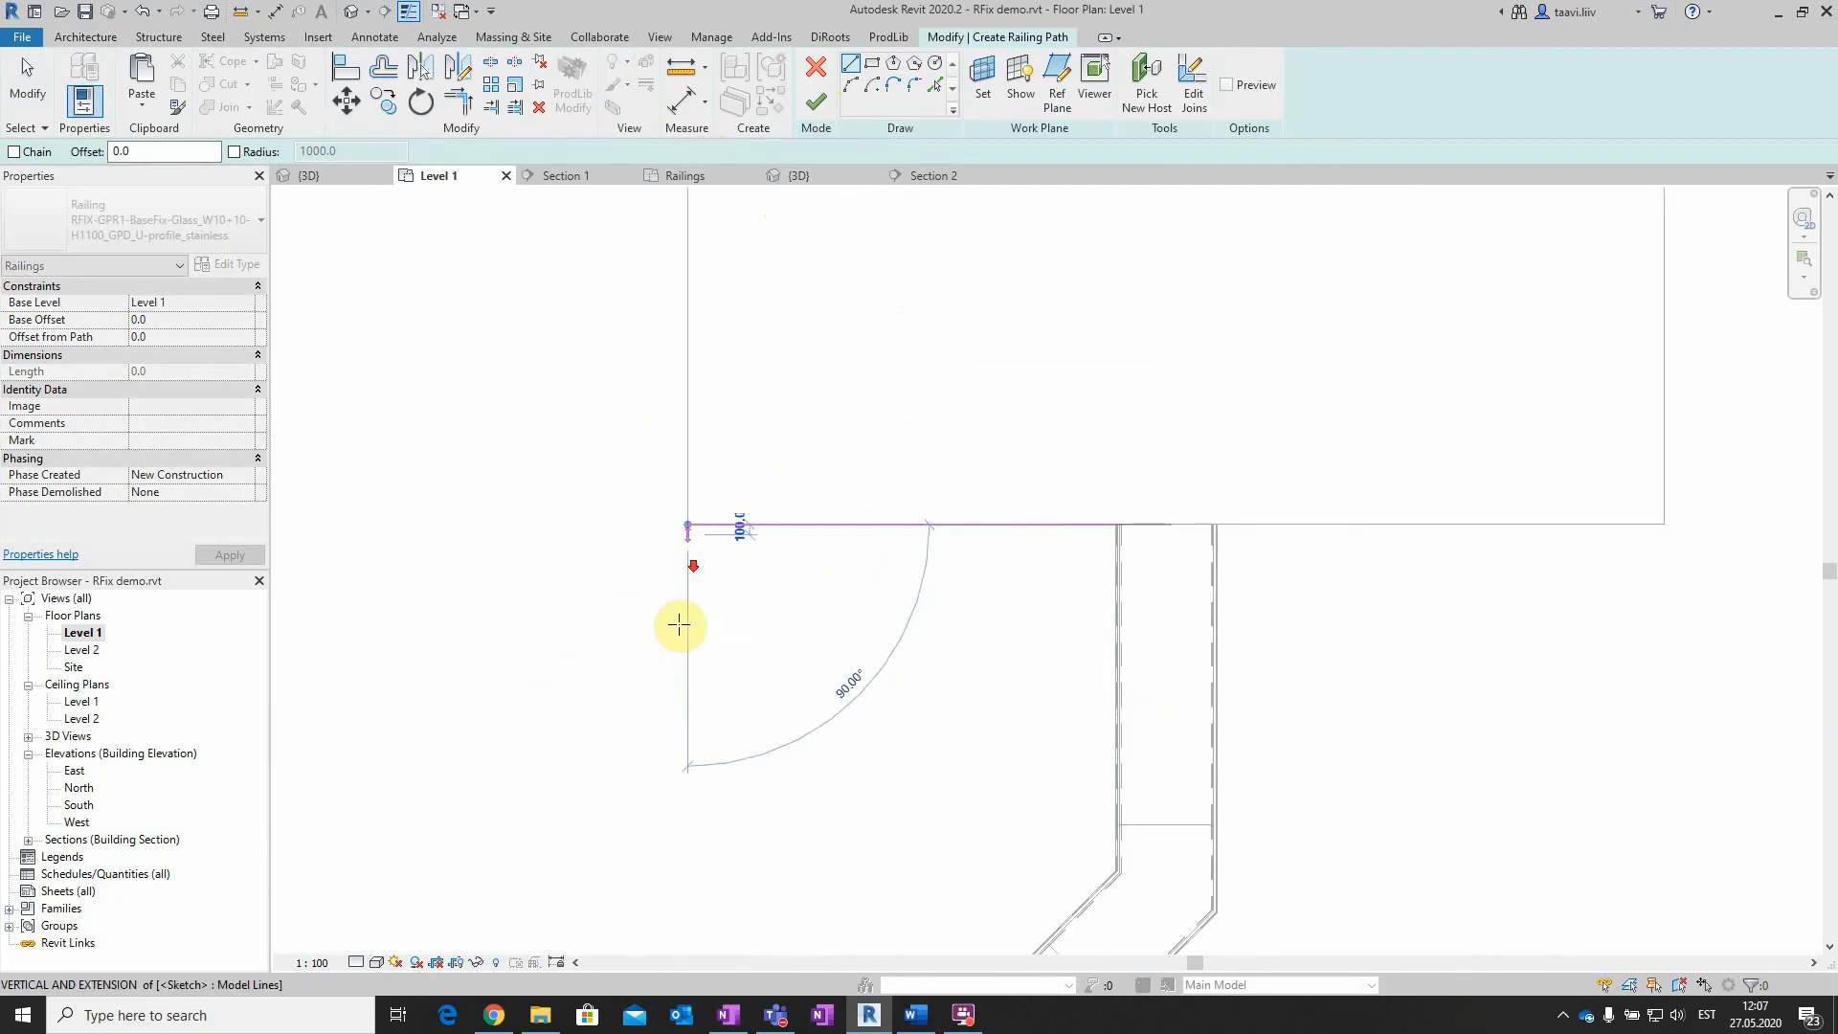
scroll(680, 613, "down", 3)
left_click(684, 353)
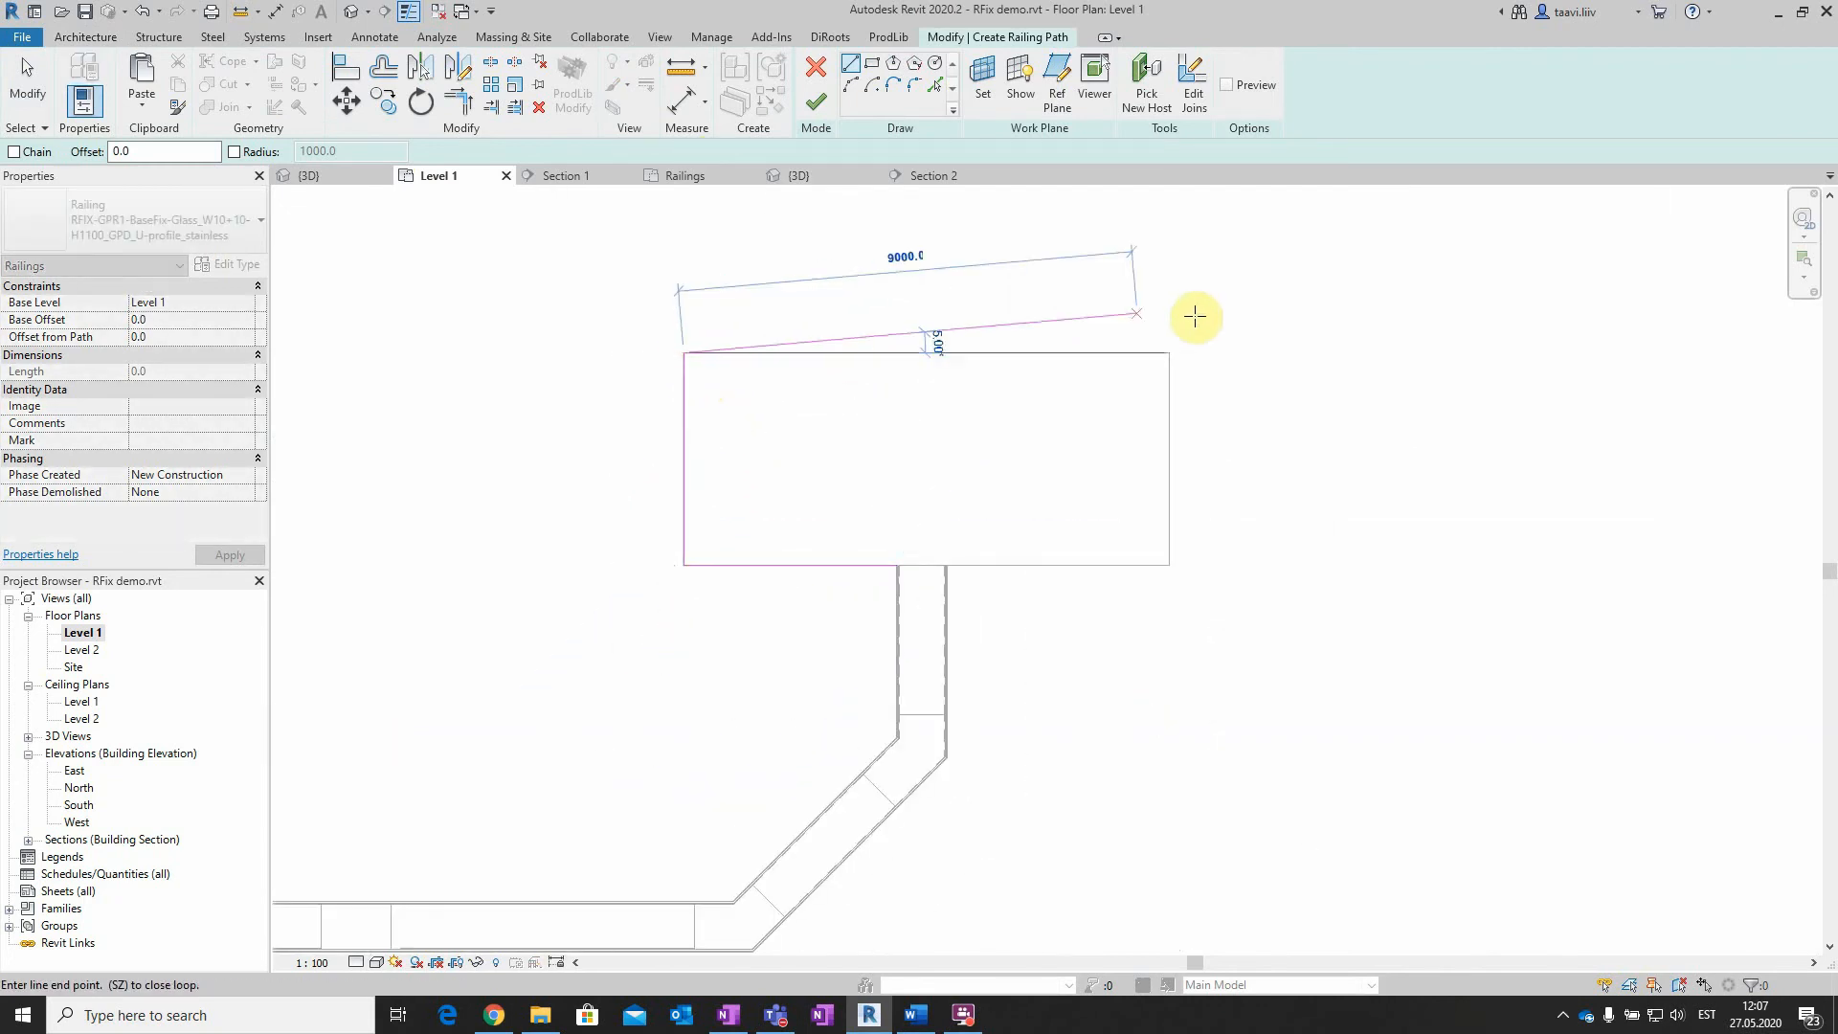
left_click(1170, 353)
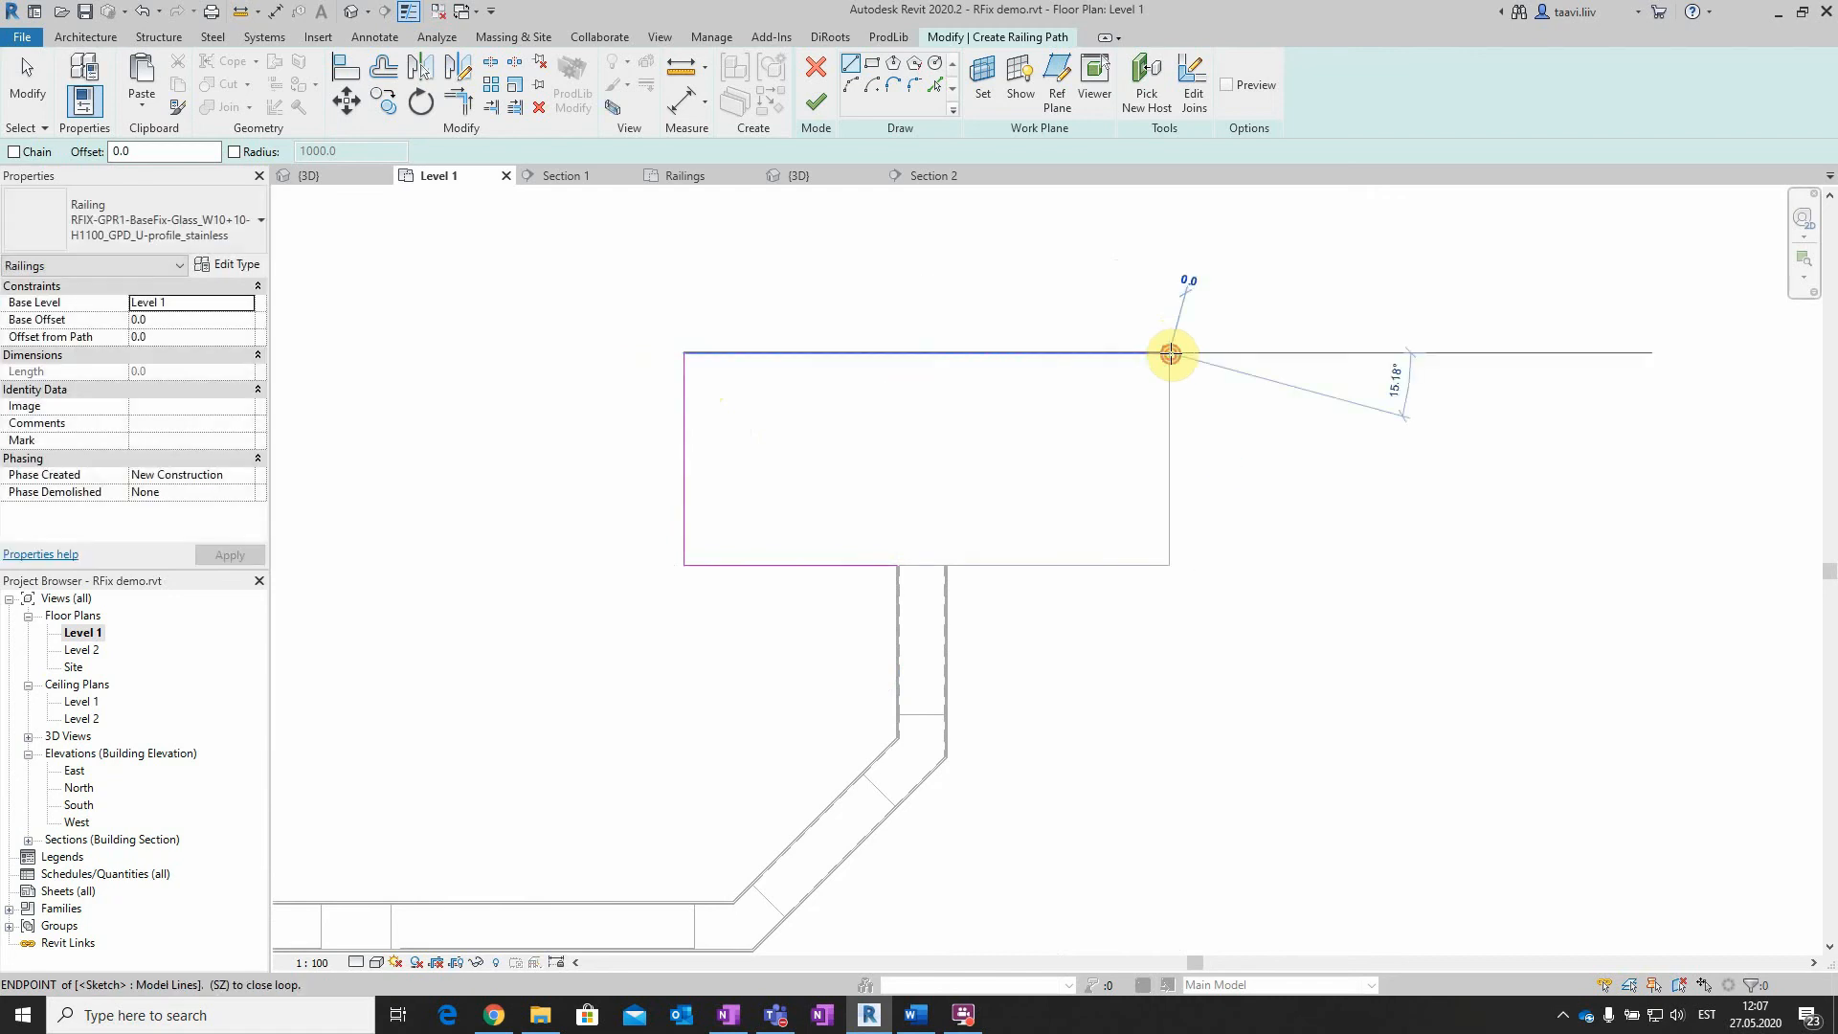
left_click(1166, 565)
scroll(911, 563, "up", 5)
scroll(741, 565, "up", 2)
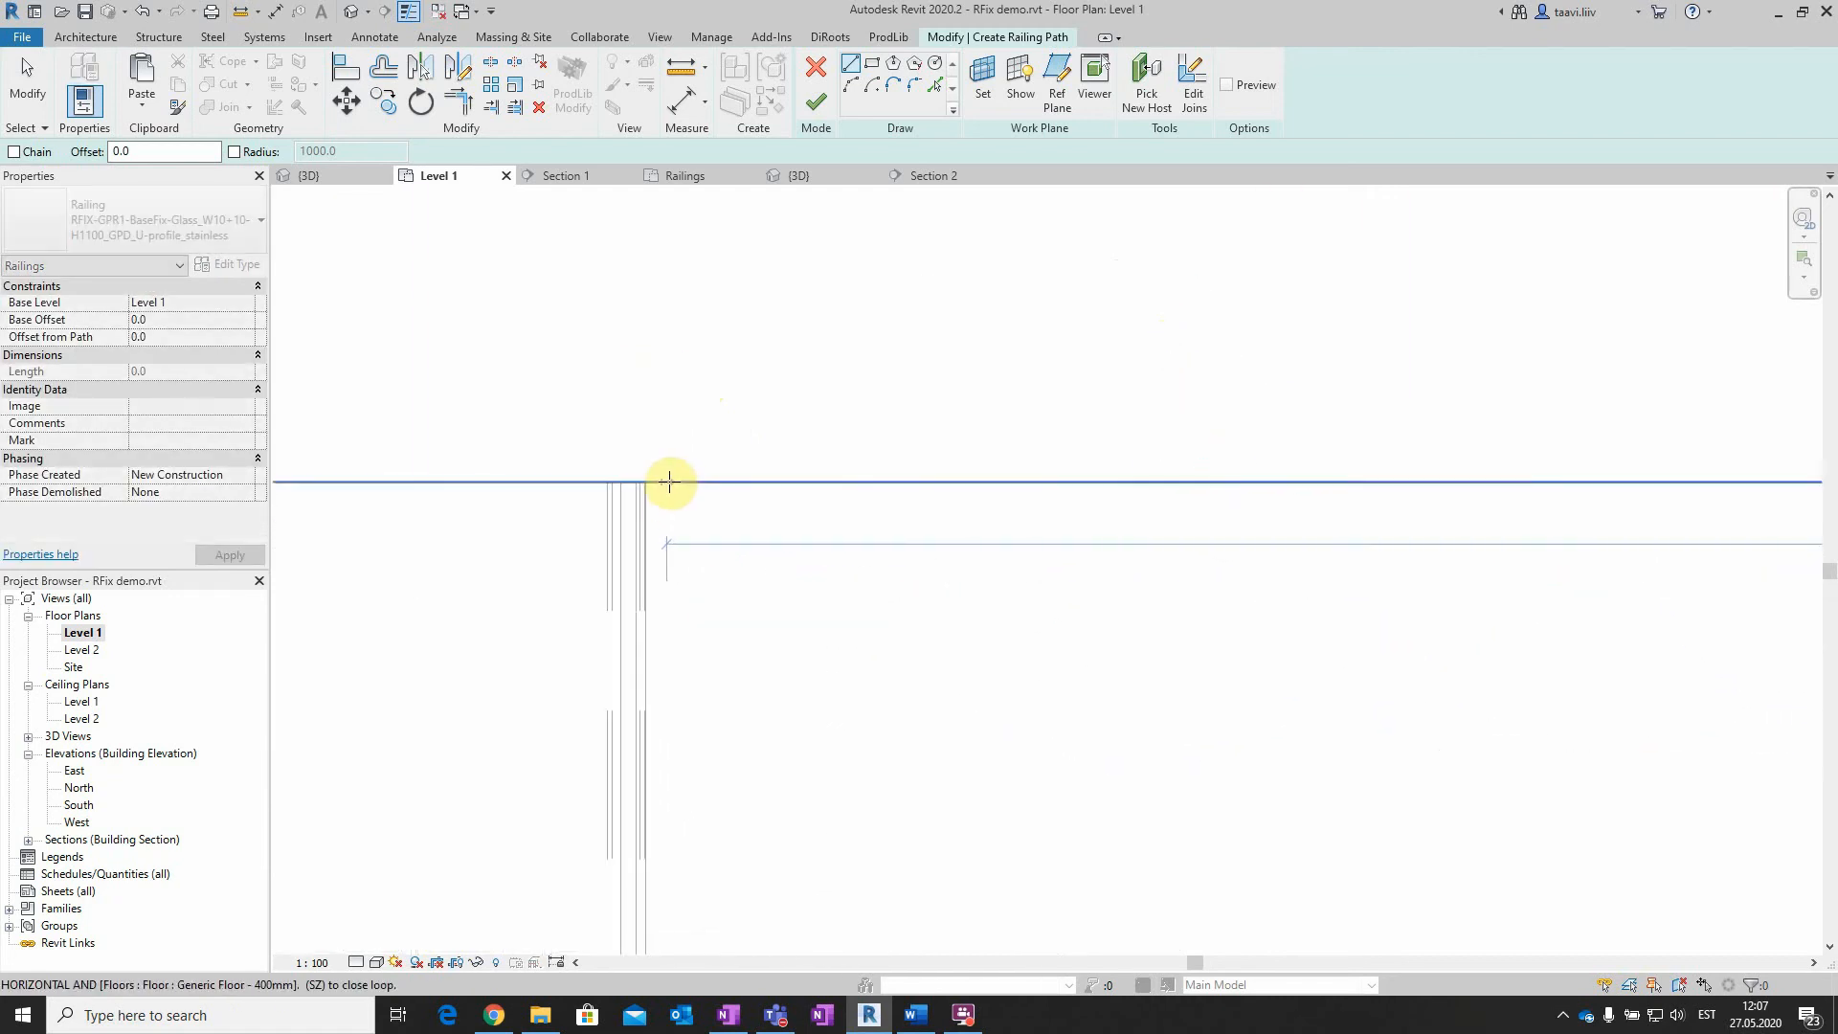
scroll(668, 480, "up", 2)
left_click(632, 487)
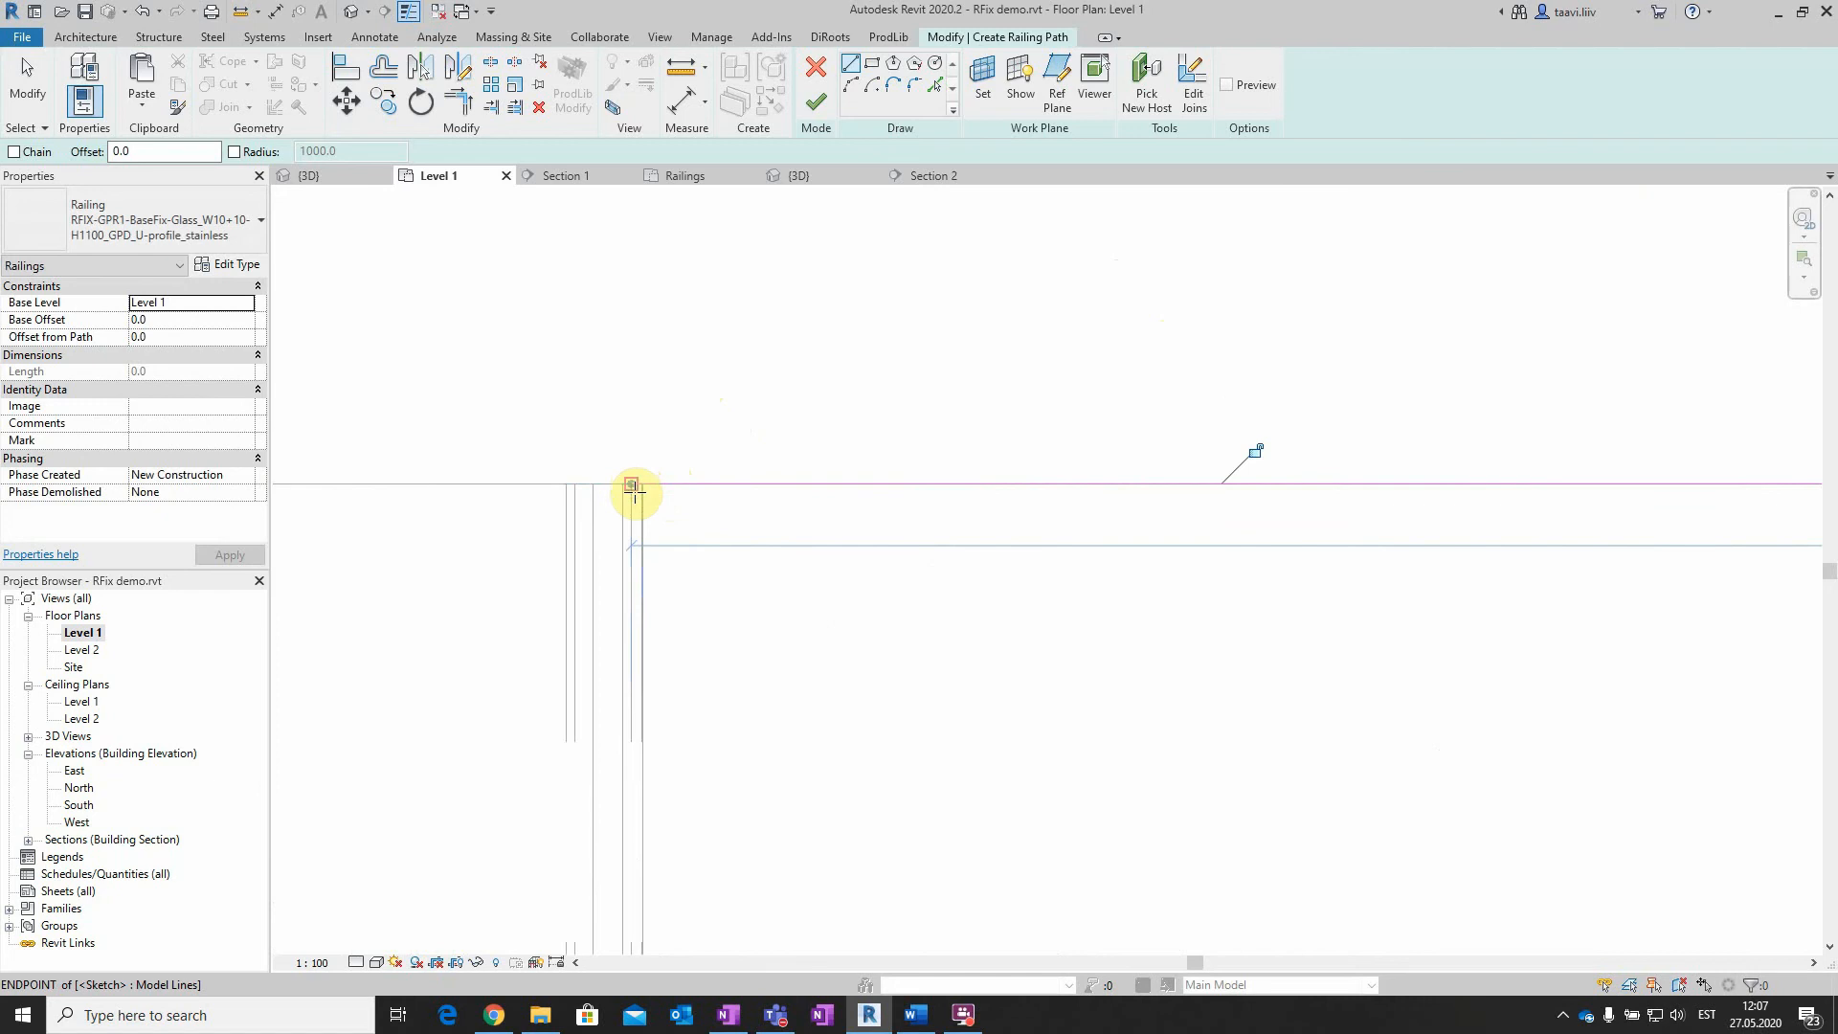
Finish the floor-edge railing sketch and inspect the new railing around the floor in the 3D view
left_click(829, 102)
scroll(997, 670, "down", 3)
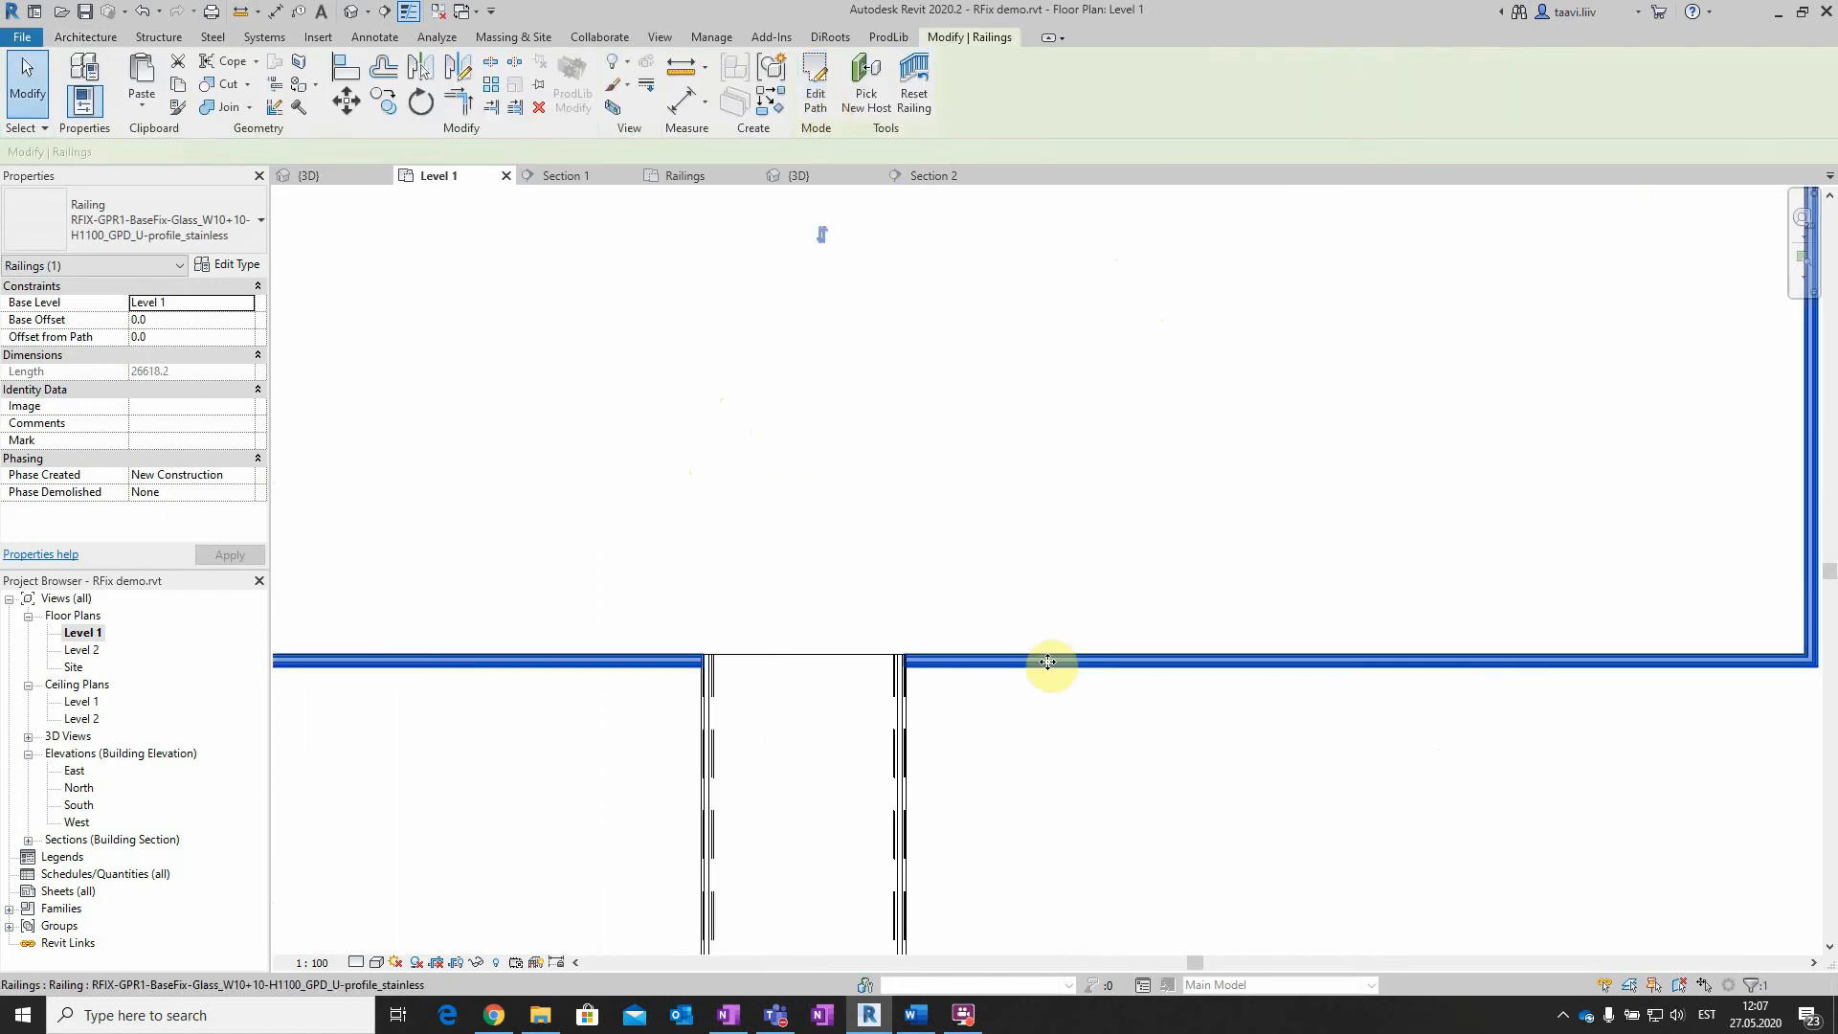
scroll(1047, 661, "down", 3)
left_click(348, 12)
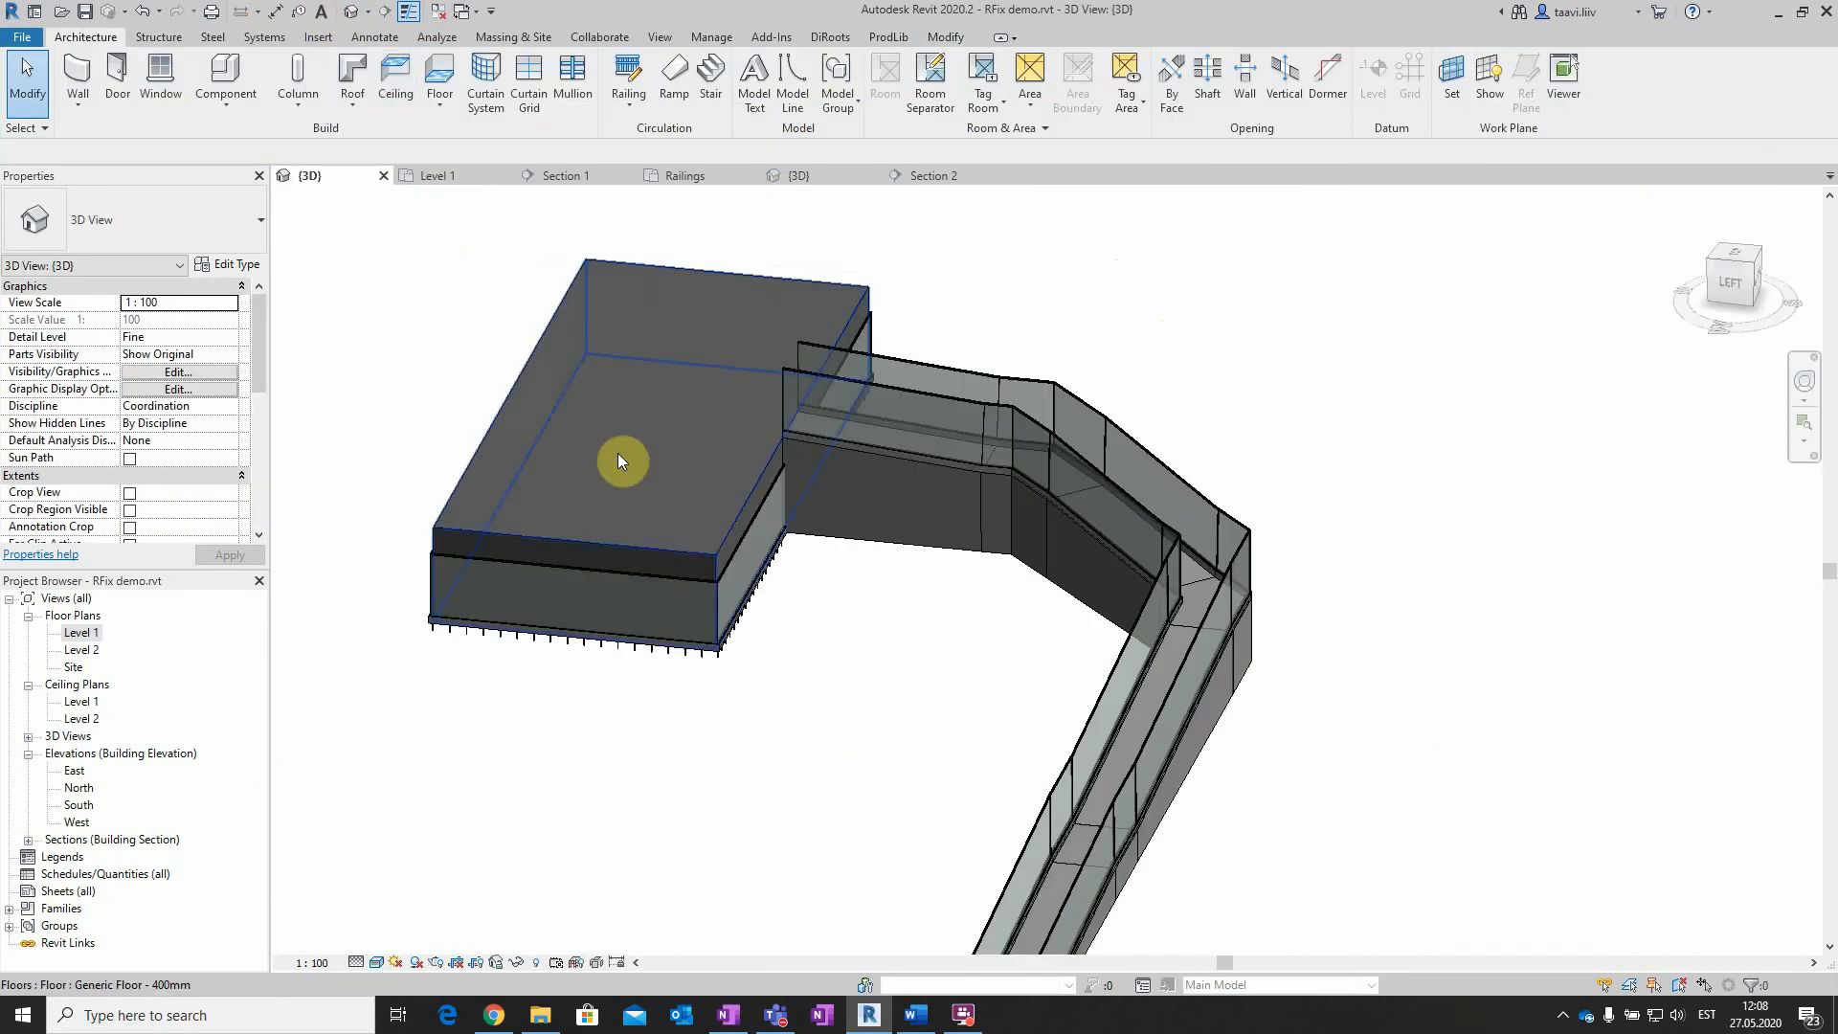
scroll(666, 670, "up", 4)
scroll(765, 777, "down", 3)
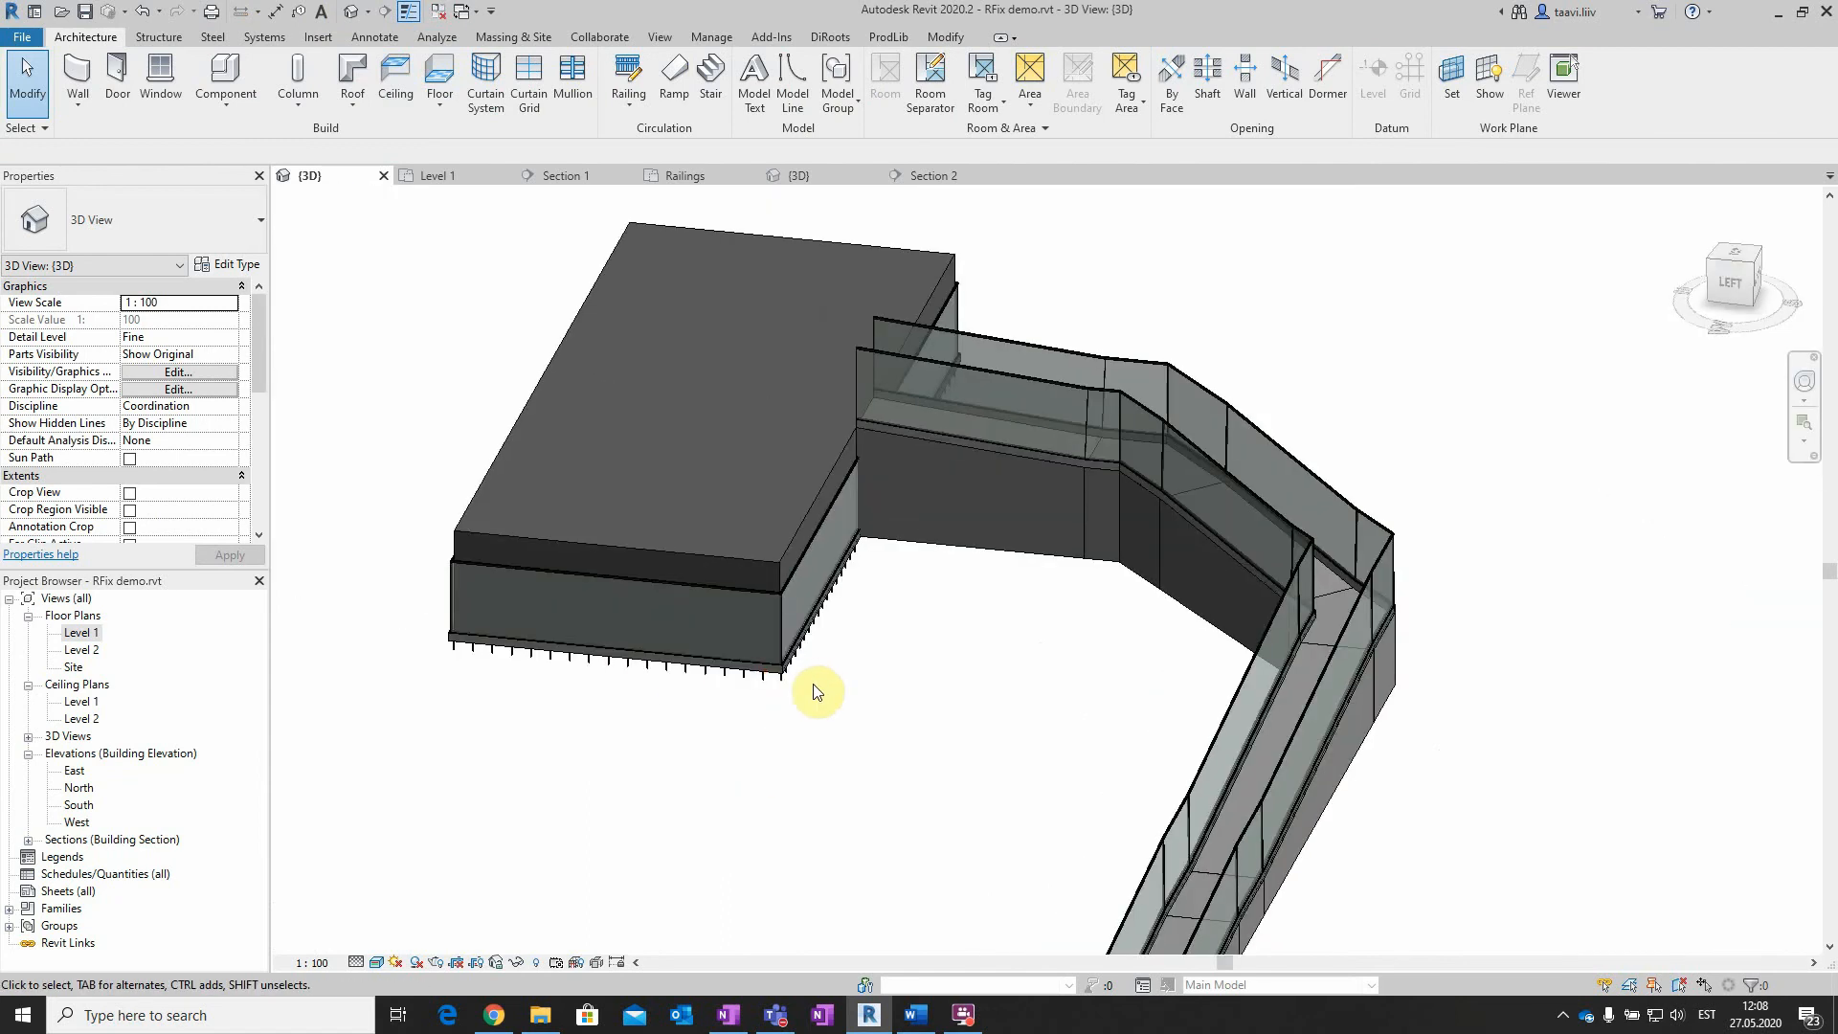
middle_click_drag(876, 732, 838, 697, "shift")
scroll(1017, 596, "up", 3)
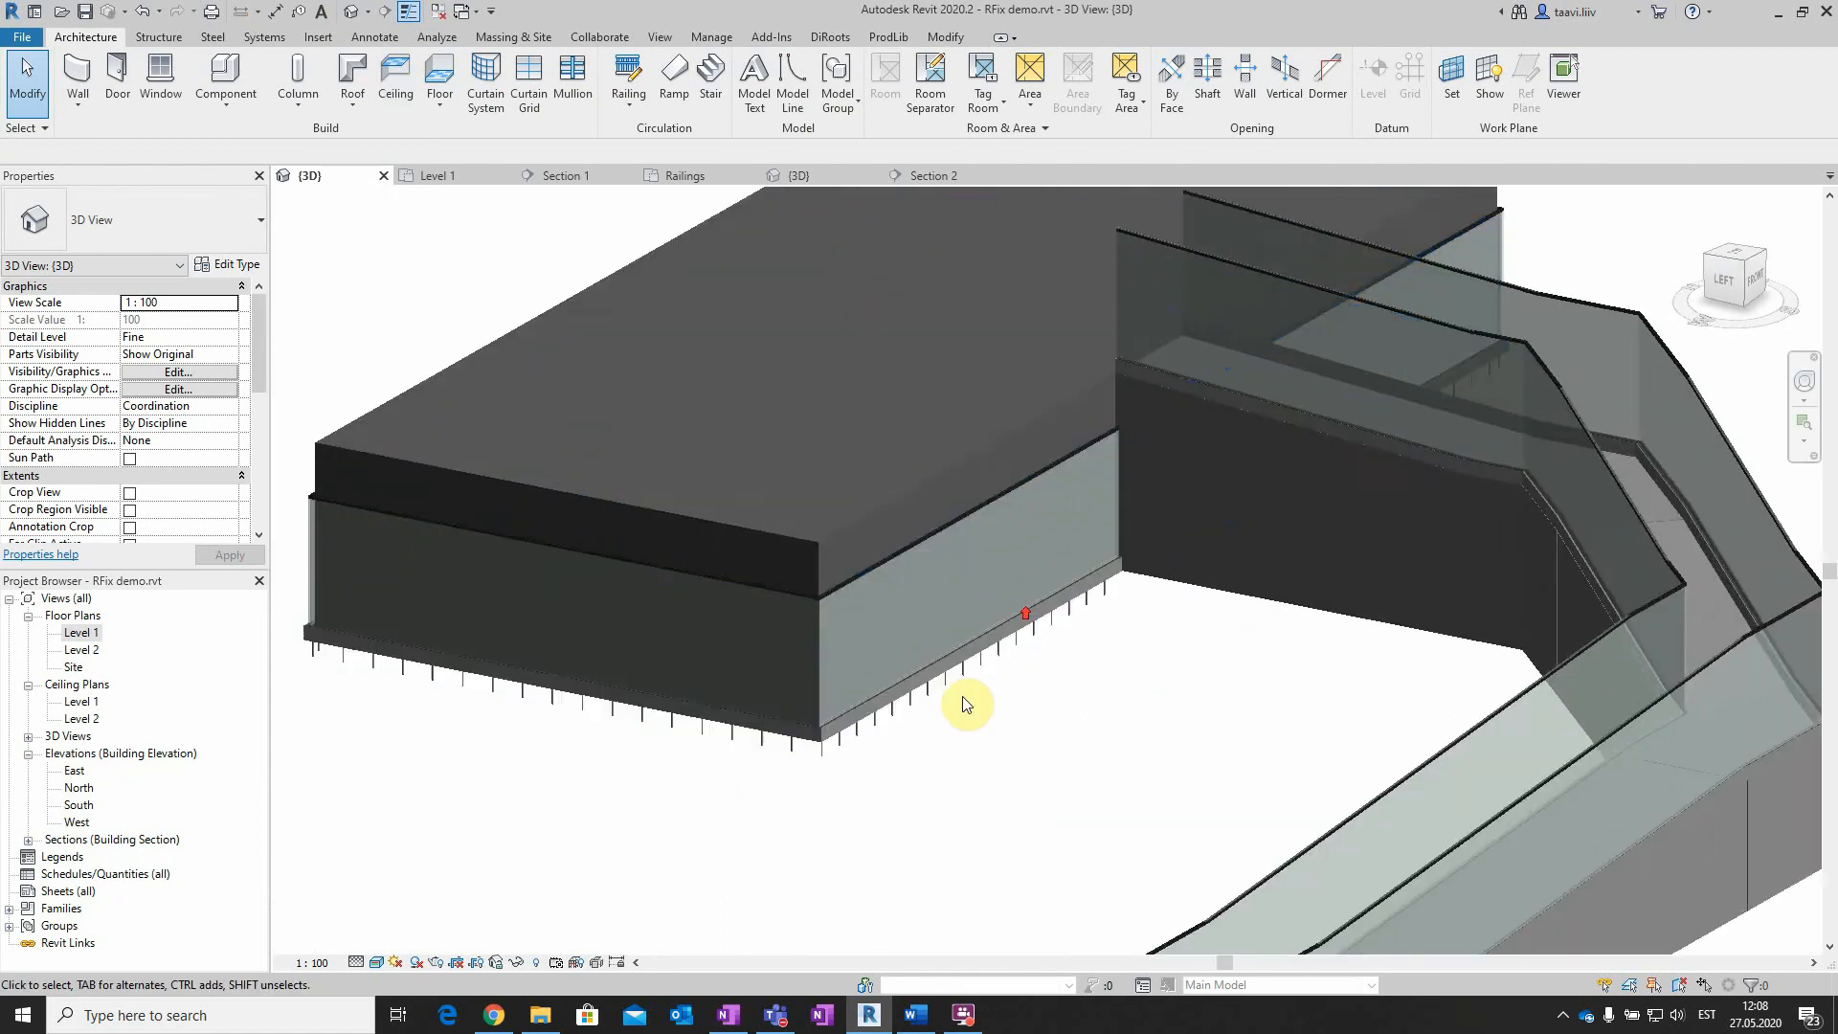
scroll(585, 667, "up", 3)
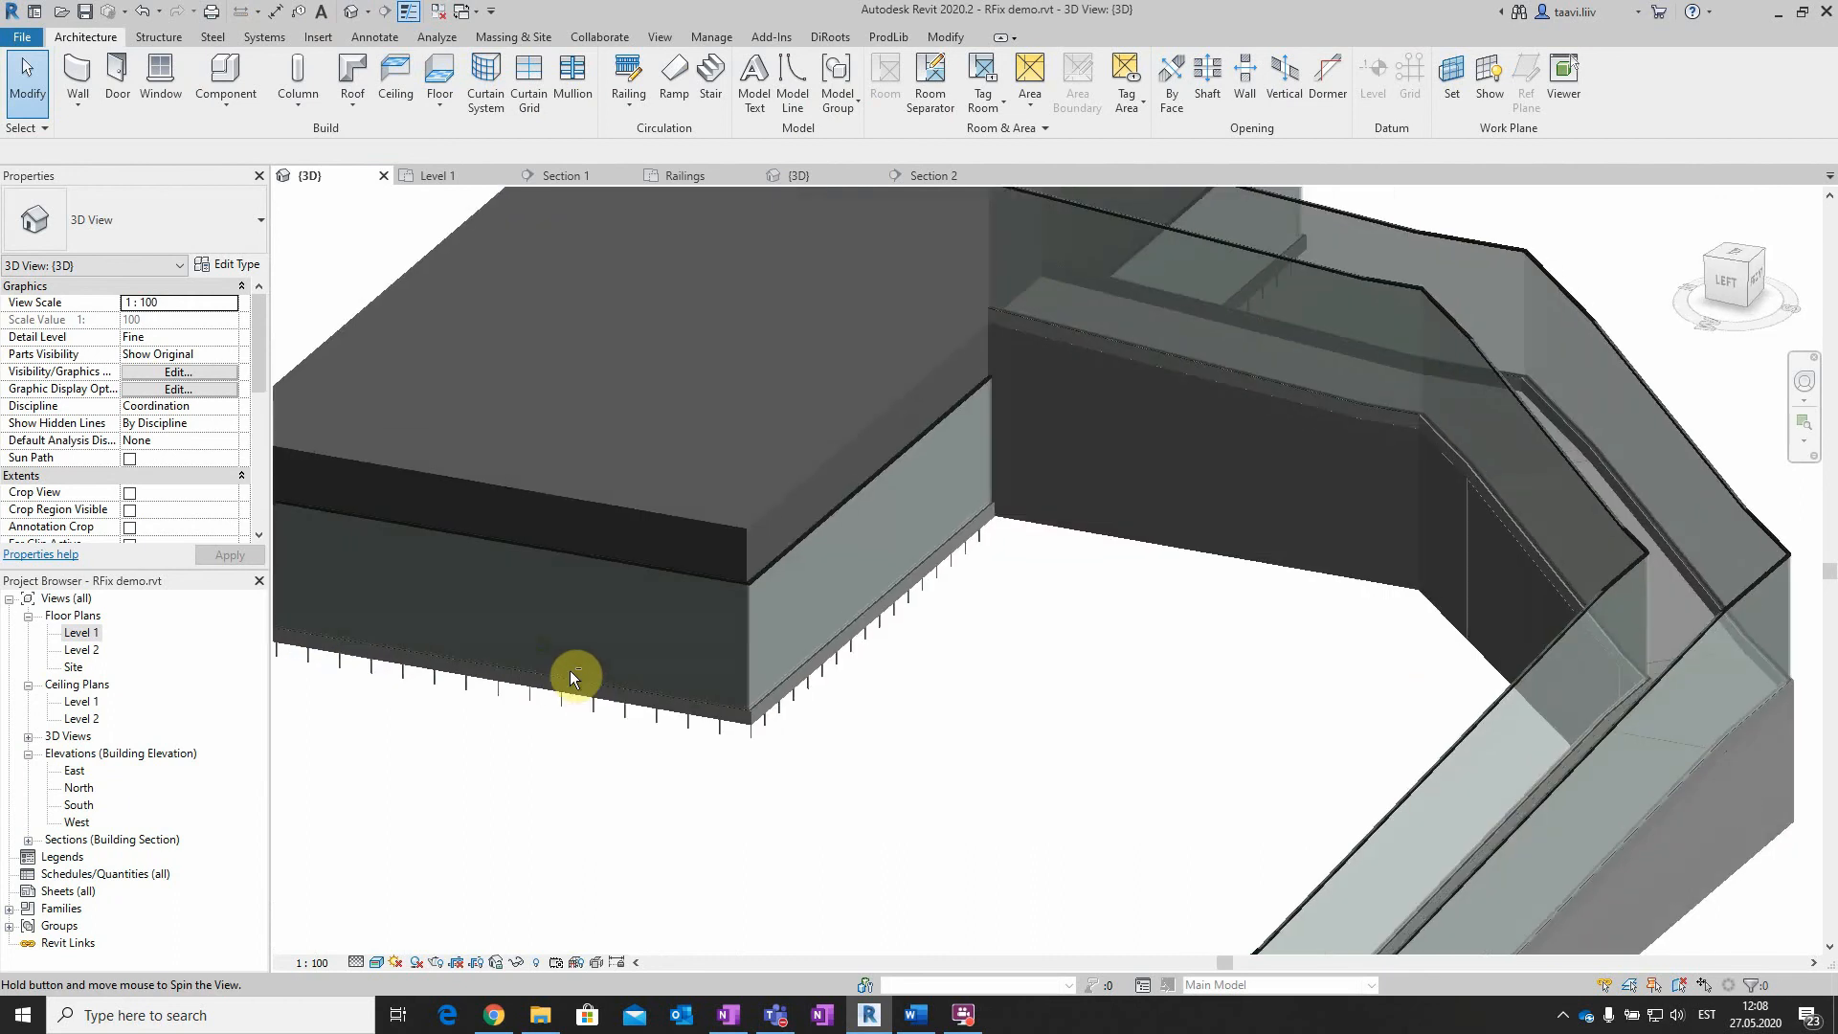
scroll(850, 496, "down", 5)
scroll(743, 404, "up", 3)
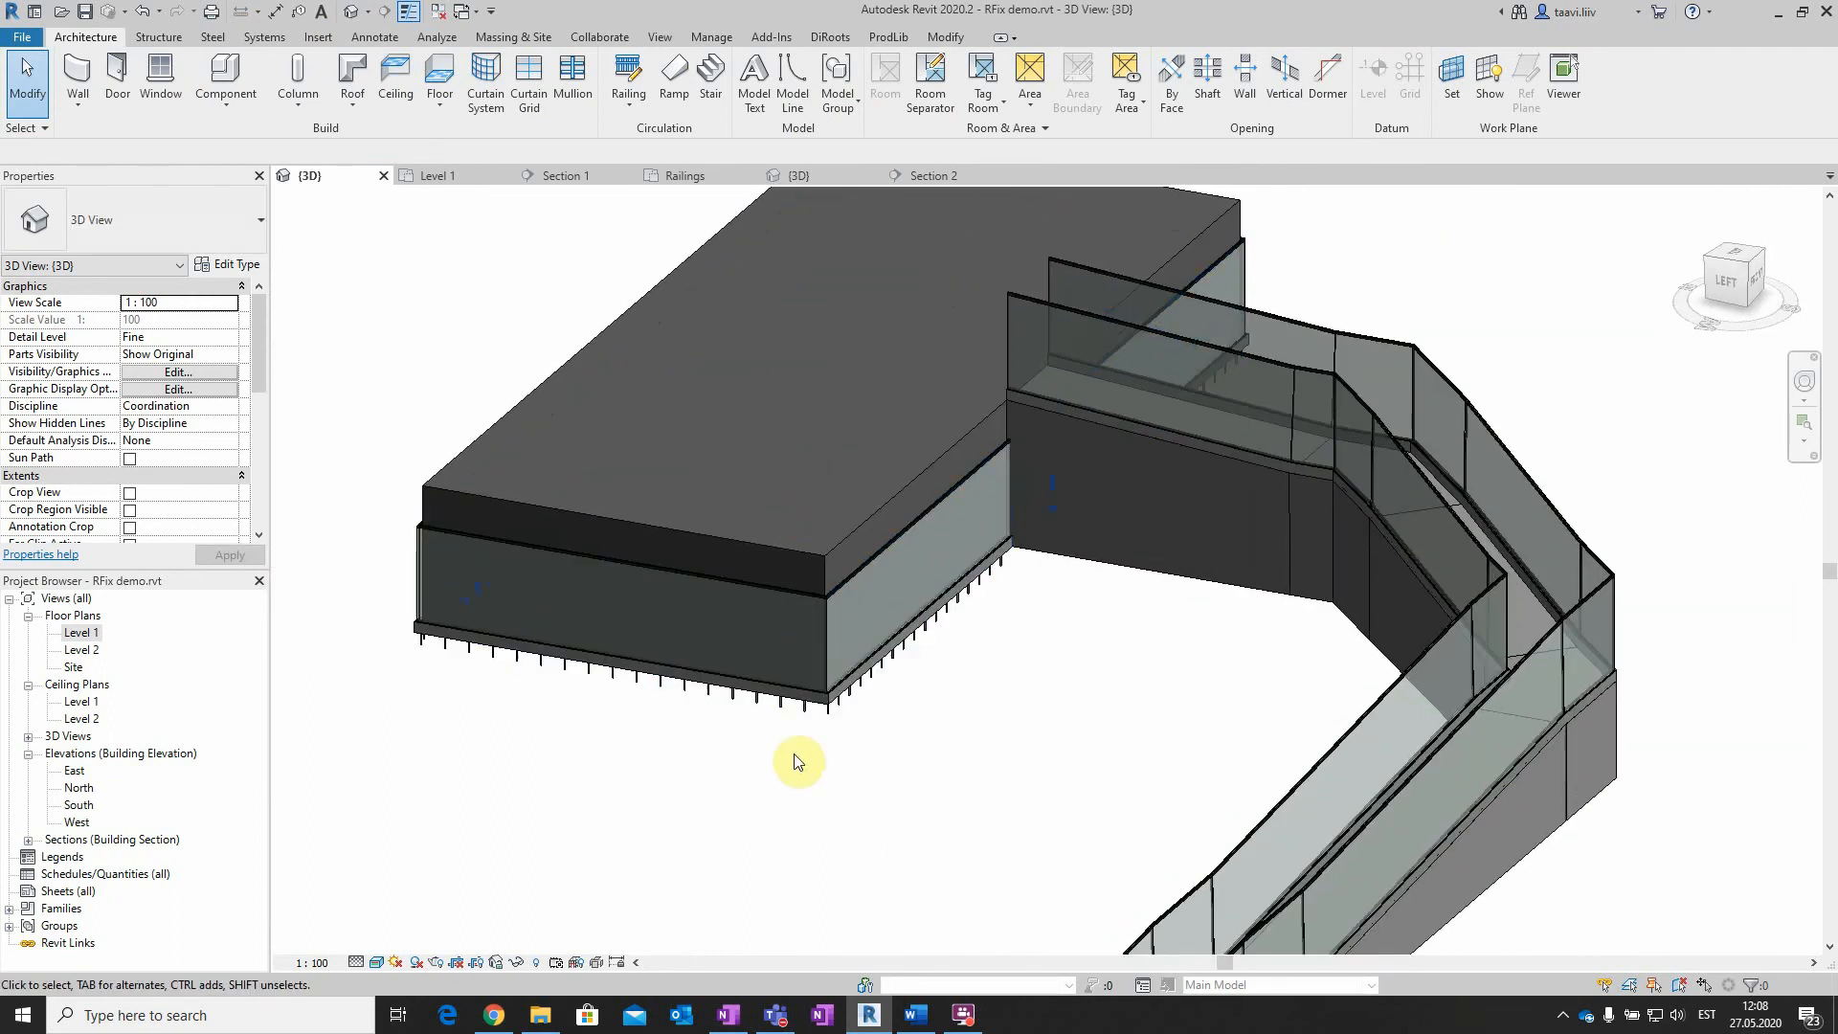
Assign the floor slab as the new host of the floor-edge railing
left_click(824, 680)
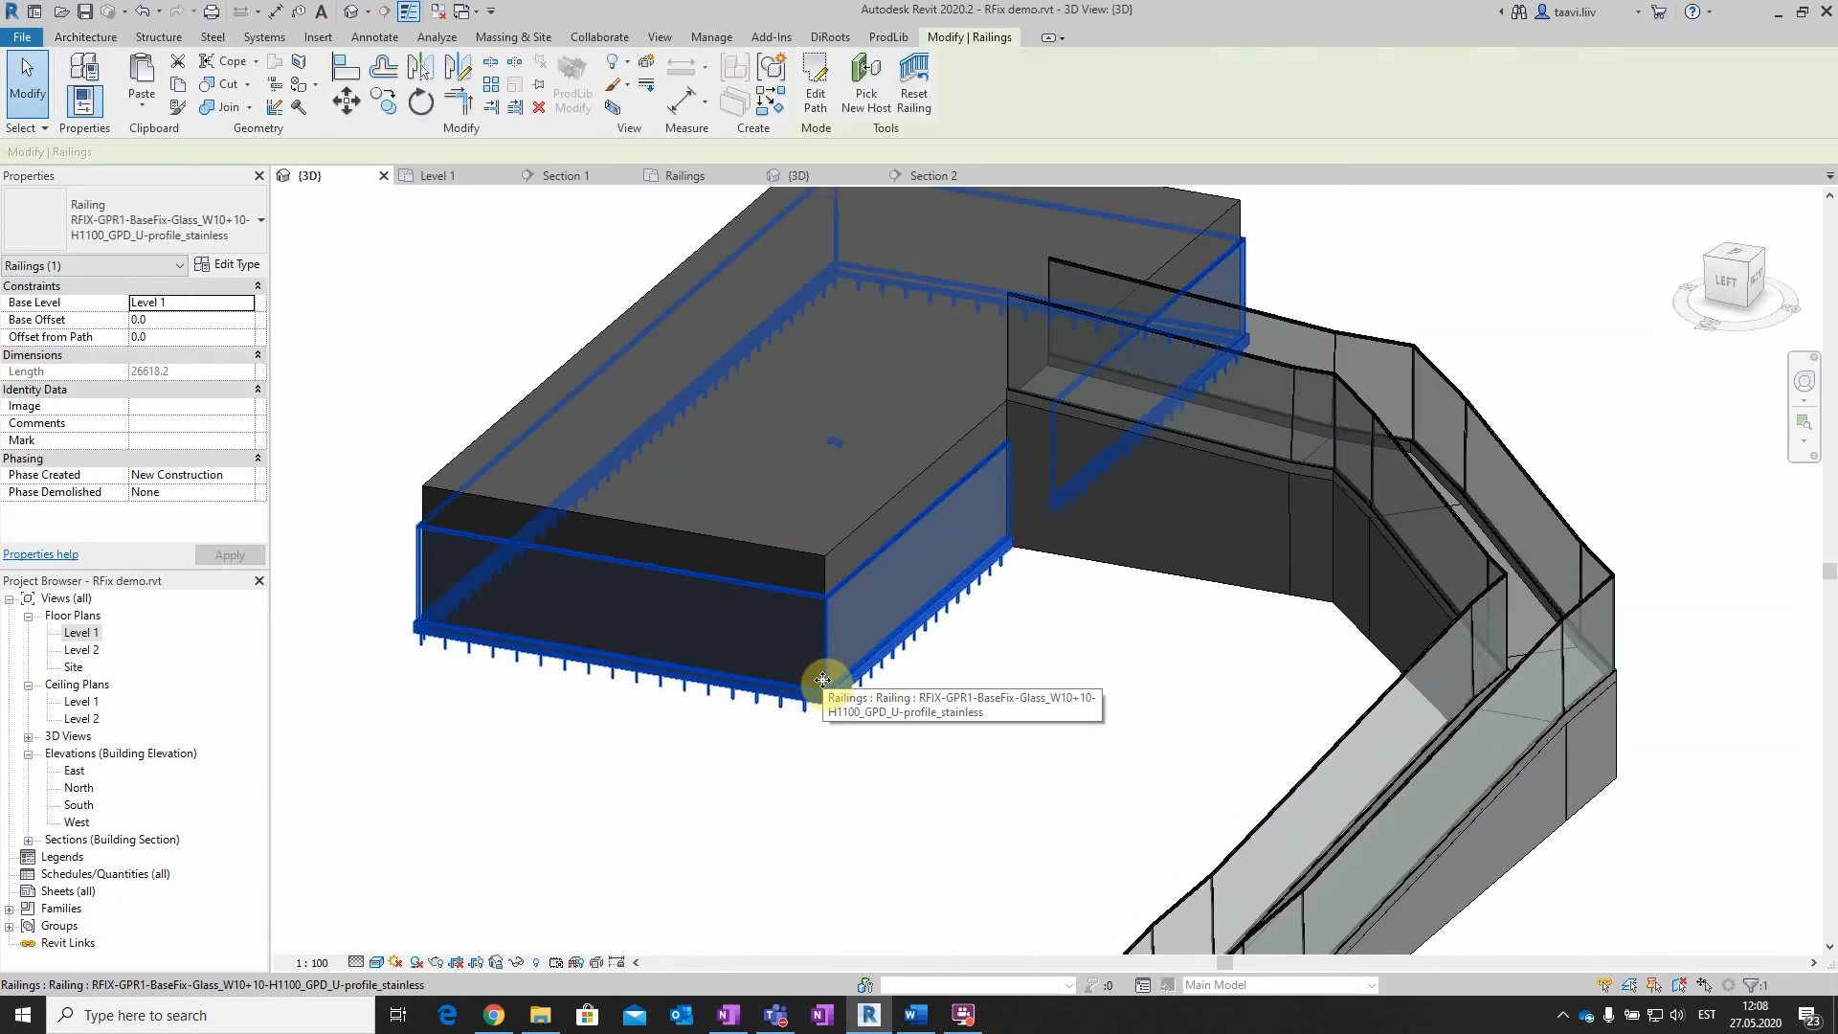
left_click(871, 82)
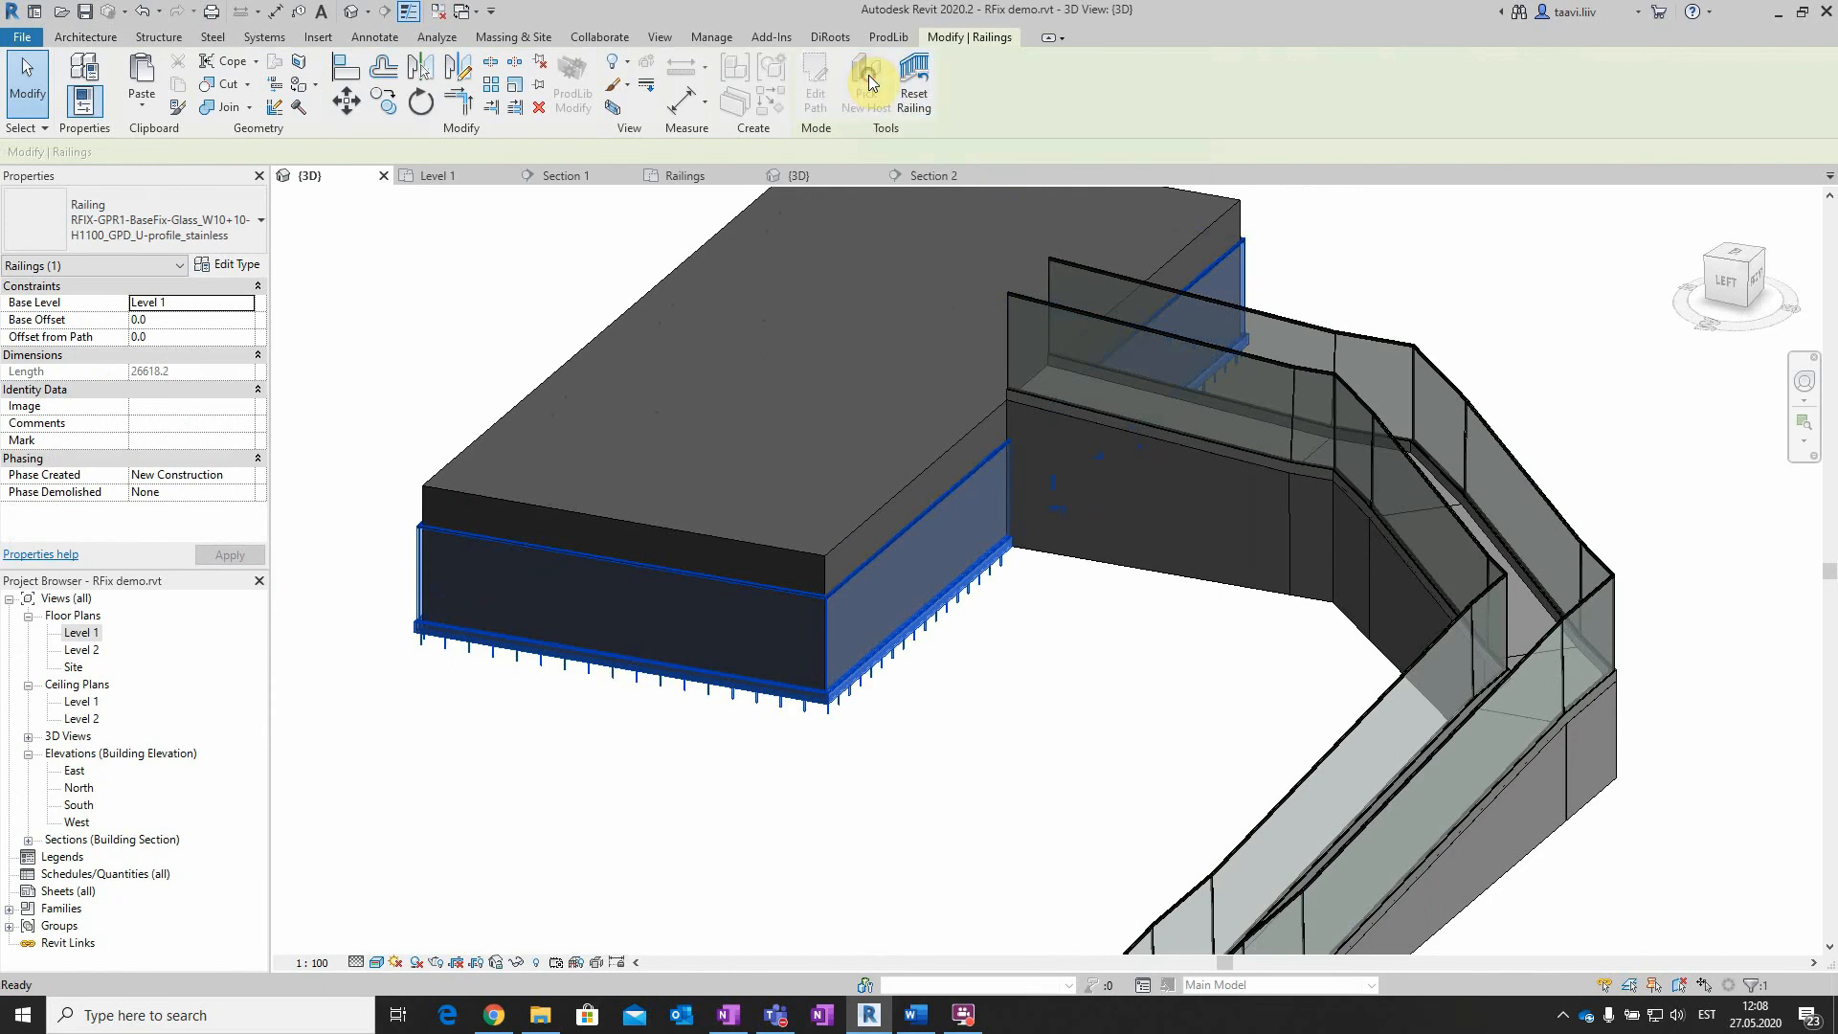
left_click(795, 542)
scroll(766, 775, "down", 4)
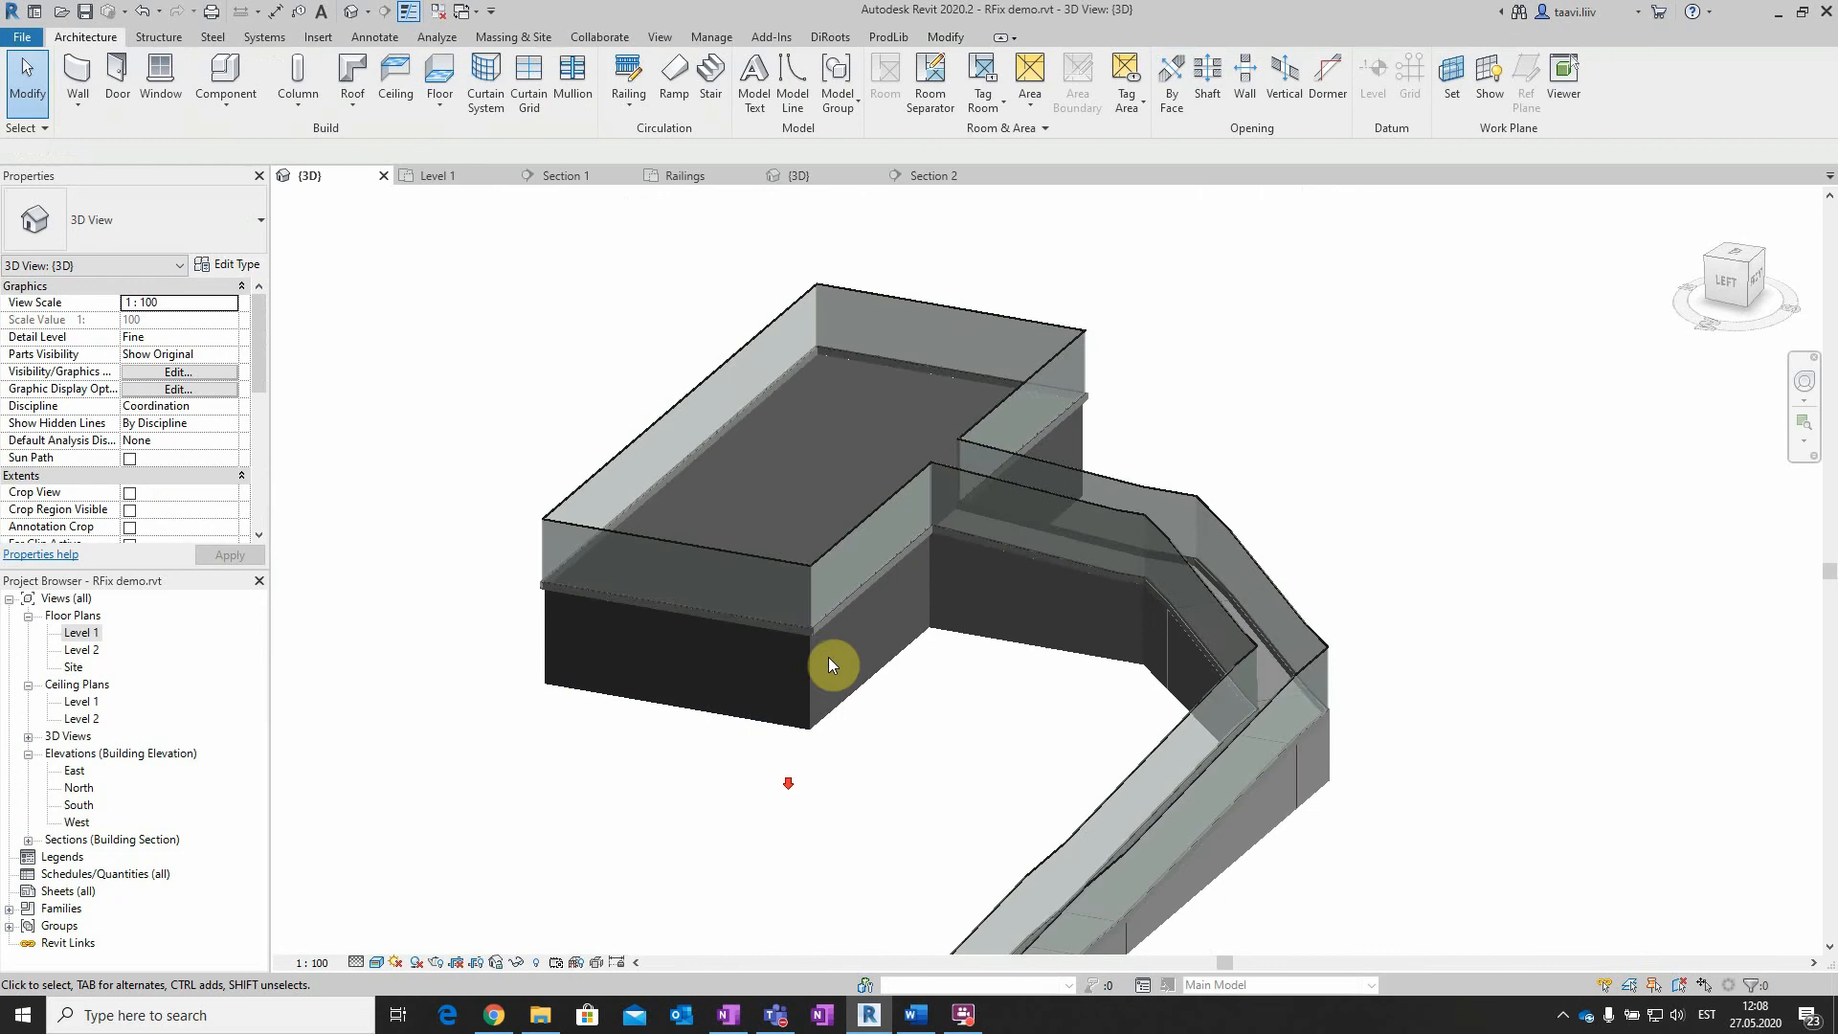
Examine the hosted railing along the floor edges and its connection to the ramp railings from several angles in 3D
scroll(737, 594, "up", 4)
middle_click_drag(859, 616, 958, 525, "shift")
left_click(958, 525)
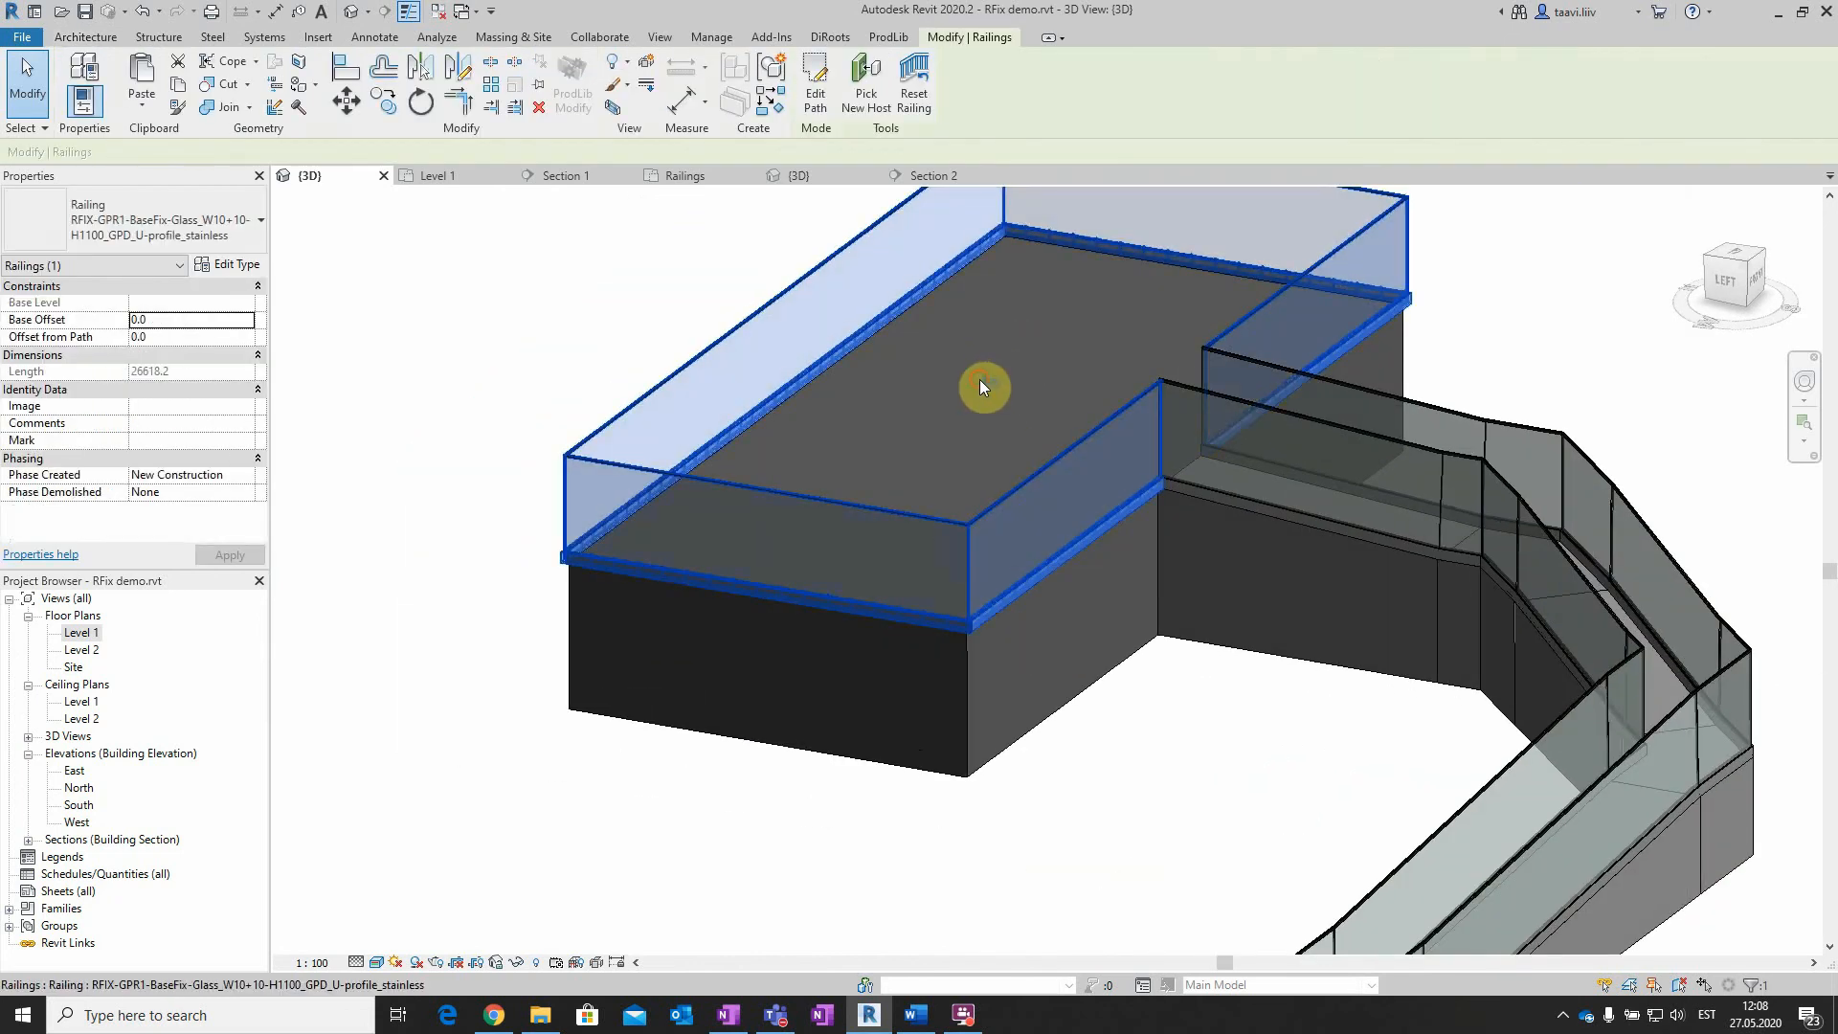
left_click(1087, 864)
scroll(1136, 636, "down", 2)
middle_click_drag(930, 700, 1124, 656, "shift")
middle_click_drag(643, 805, 939, 690)
middle_click_drag(1137, 632, 988, 596)
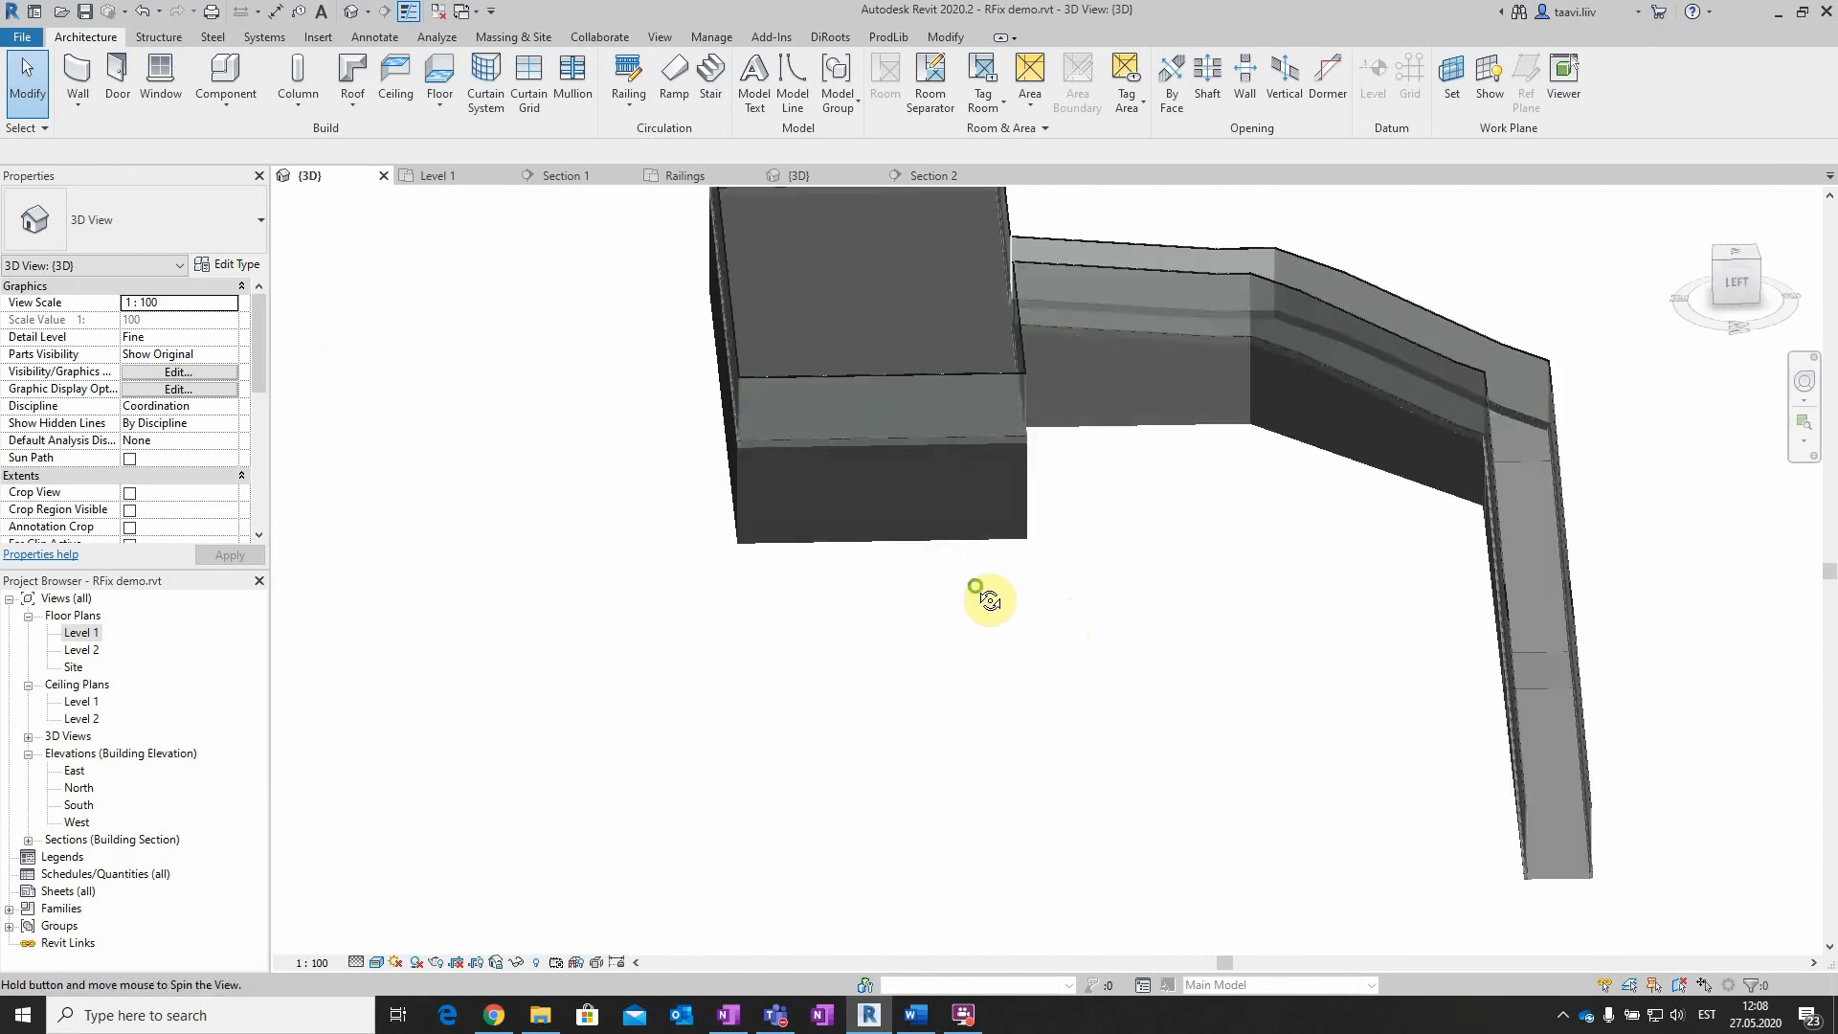
middle_click_drag(1037, 477, 1042, 648)
middle_click_drag(1173, 686, 1608, 689, "shift")
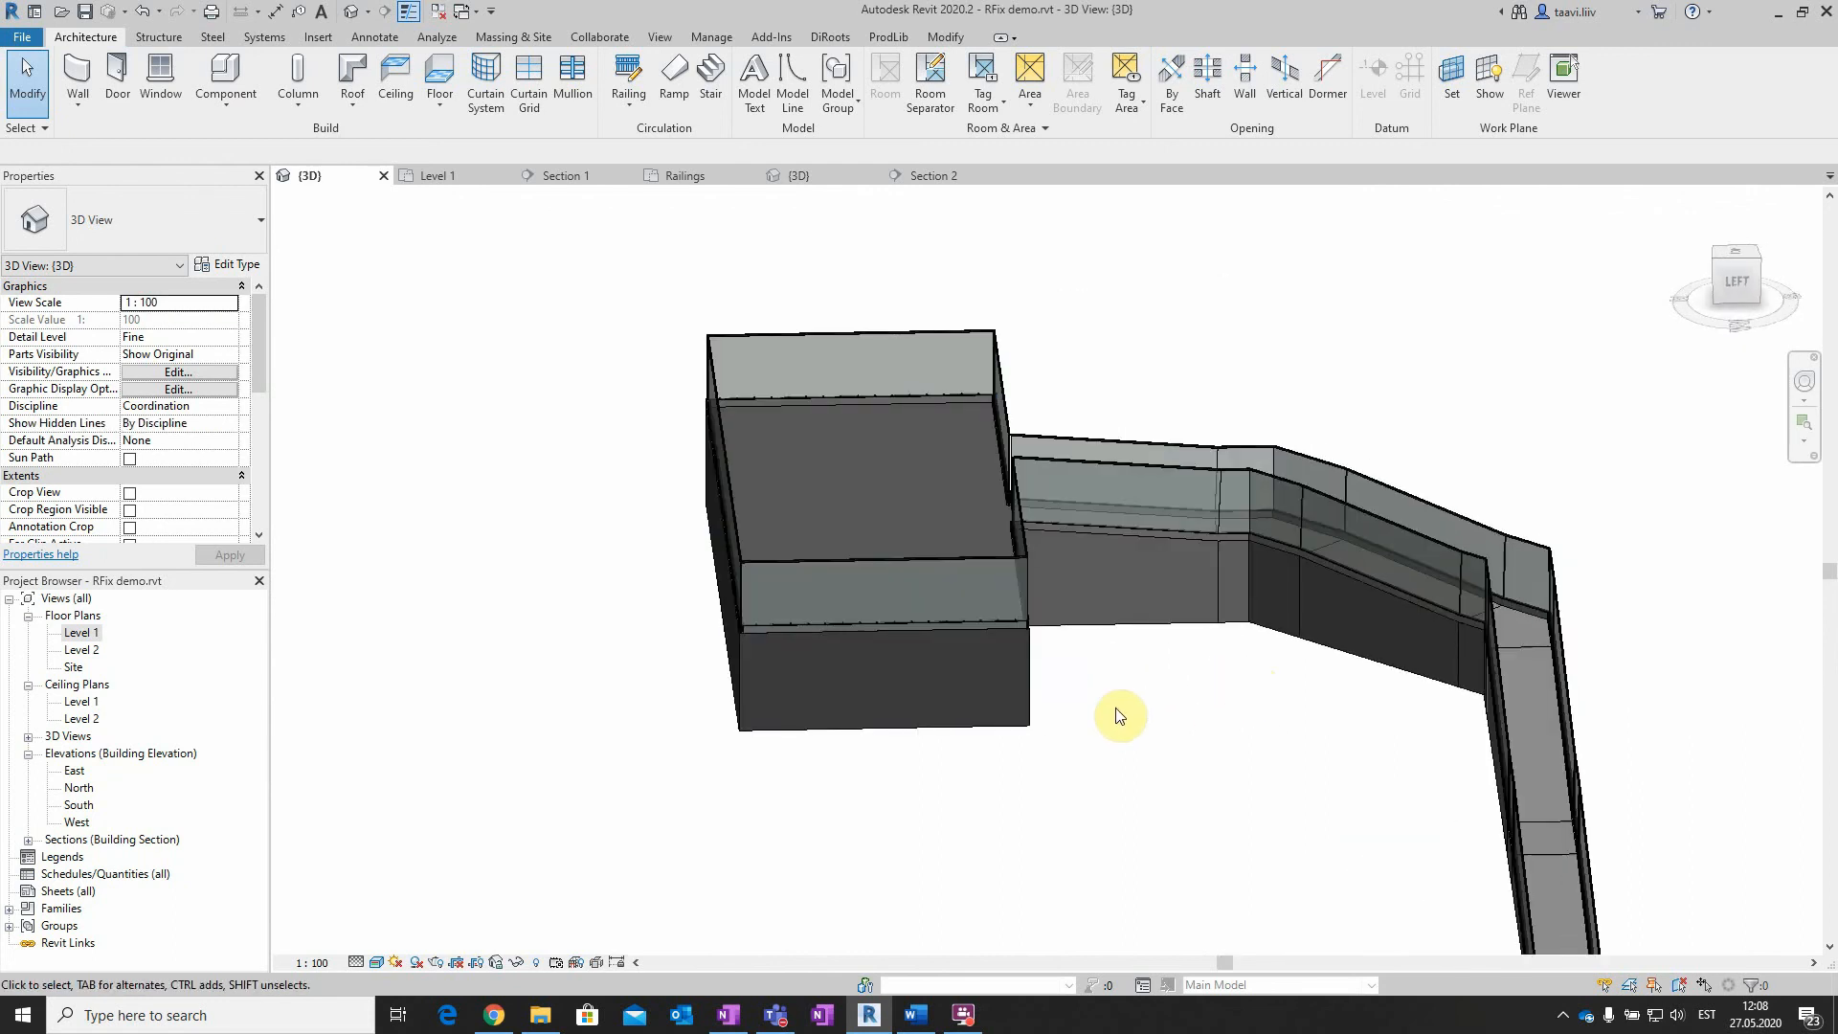